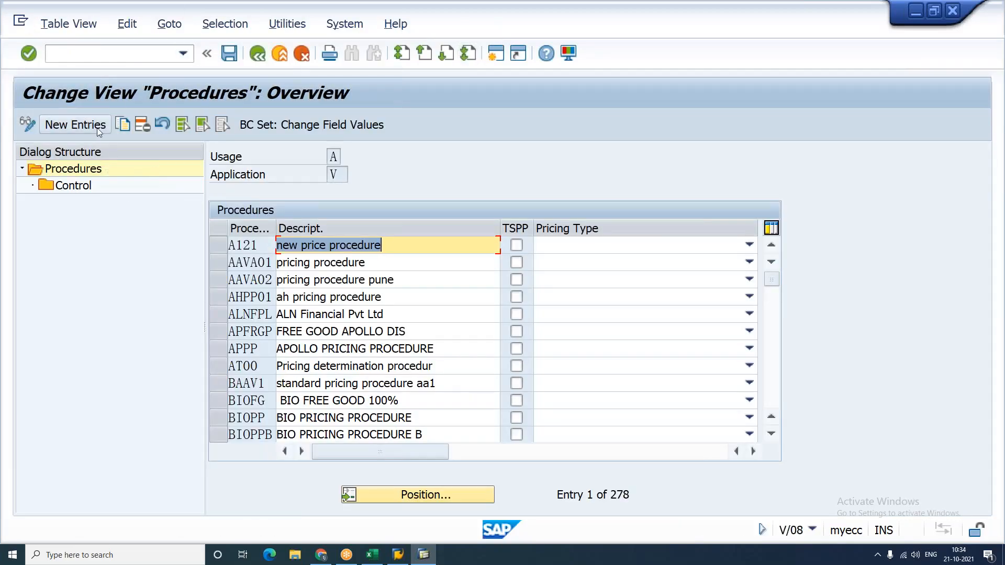
Step: Create a new pricing procedure entry named PRICE with the description PRICING PROCEDURE
{"action": "left_click", "coordinate": [96, 128]}
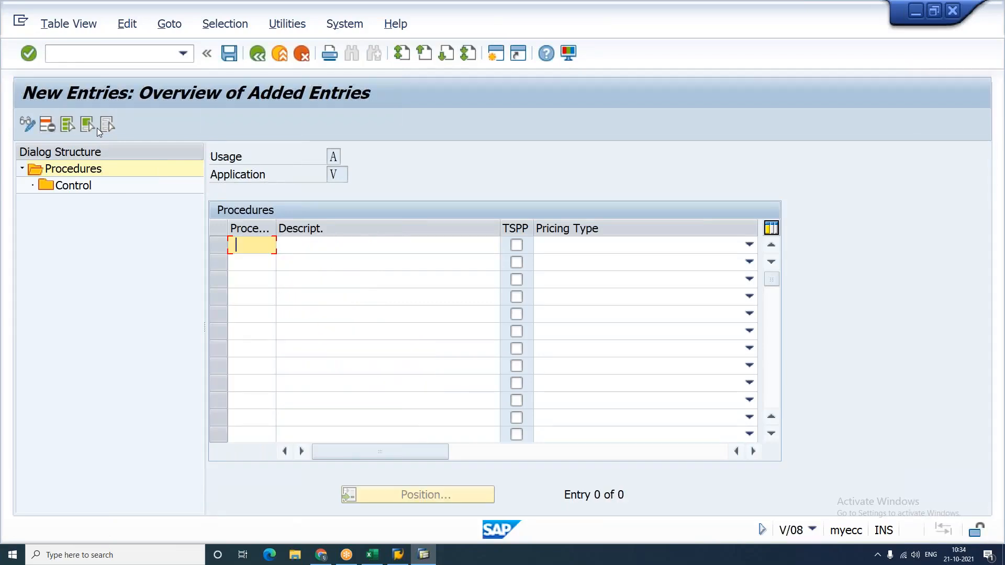
{"action": "key", "text": "Down"}
{"action": "key", "text": "Down"}
{"action": "key", "text": "Return"}
{"action": "key", "text": "Tab"}
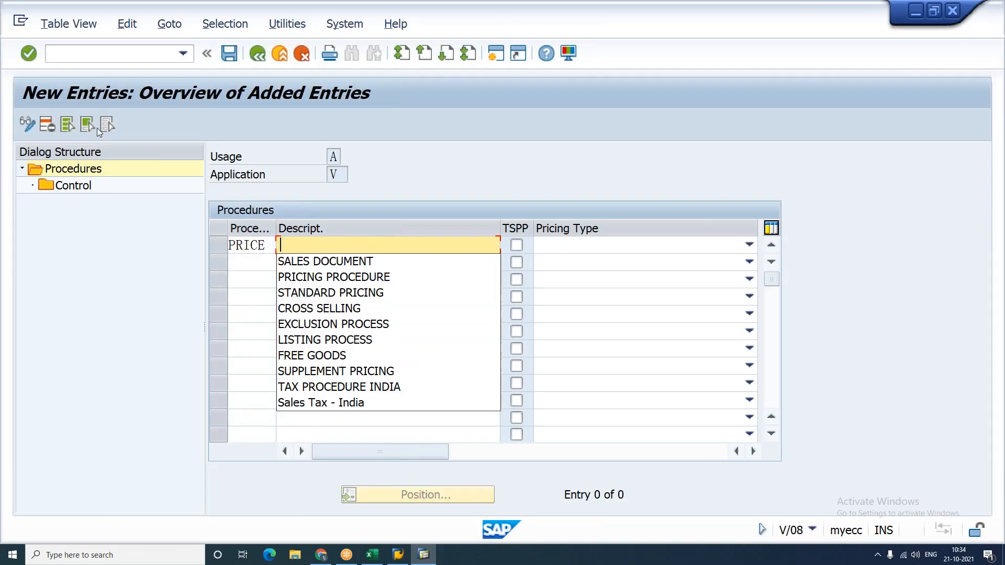
{"action": "key", "text": "Down"}
{"action": "key", "text": "Down"}
{"action": "key", "text": "Return"}
{"action": "key", "text": "Return"}
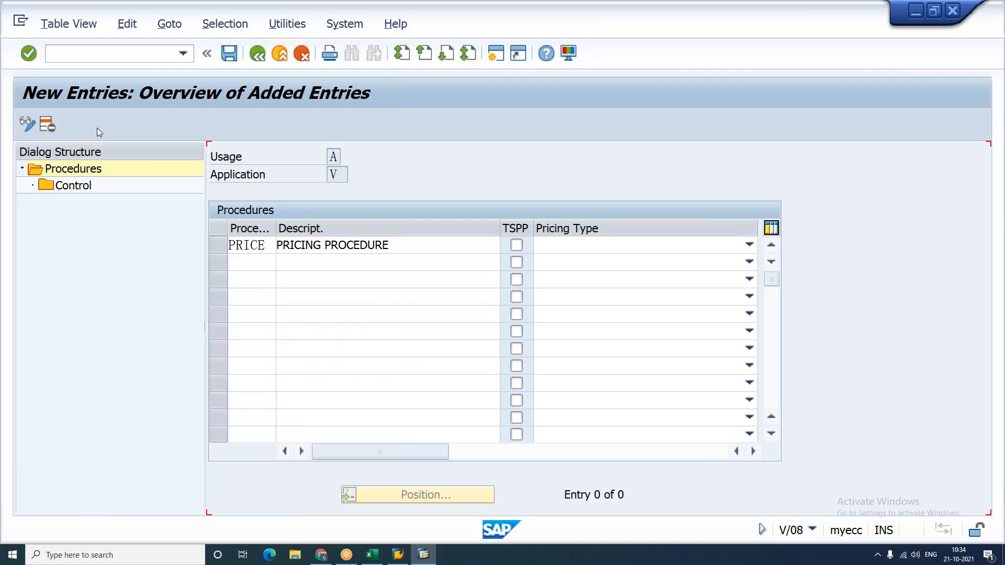
Step: Open the control data of procedure PRICE and add step 10, counter 0, with condition type PR00
{"action": "double_click", "coordinate": [166, 193]}
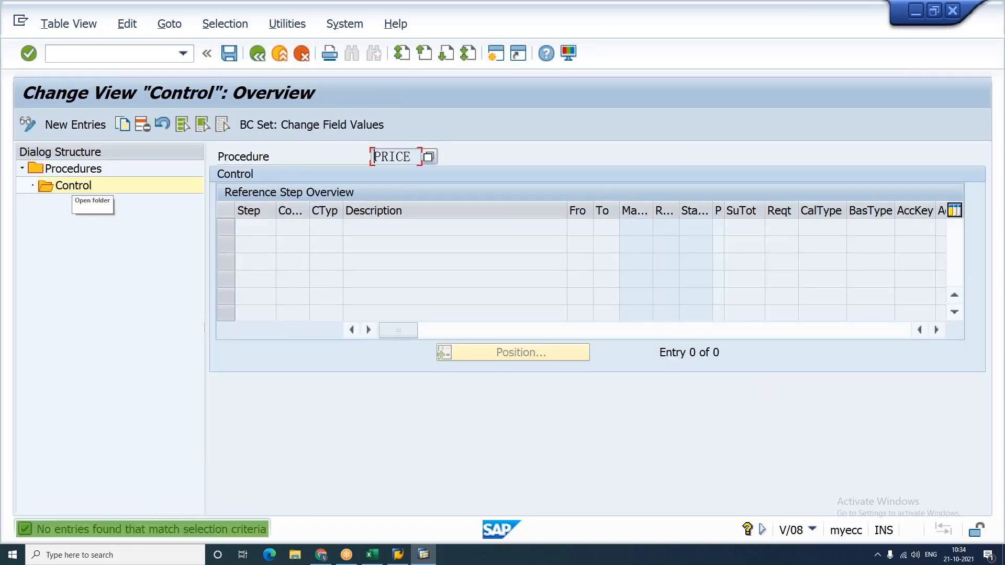
{"action": "left_click", "coordinate": [73, 127]}
{"action": "type", "text": "10"}
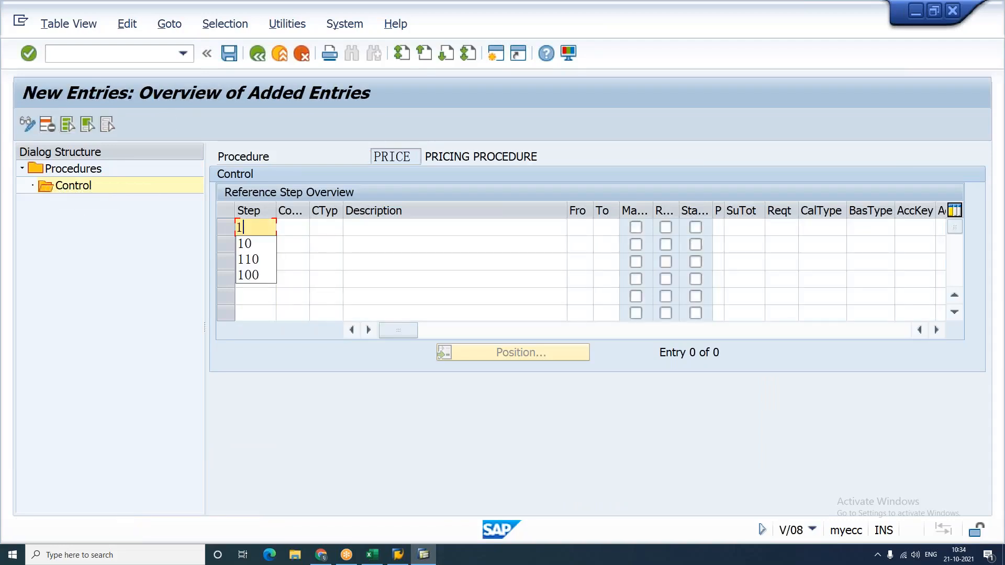
{"action": "key", "text": "Tab"}
{"action": "type", "text": "0"}
{"action": "key", "text": "Tab"}
{"action": "type", "text": "PR00"}
{"action": "key", "text": "Tab"}
{"action": "key", "text": "Return"}
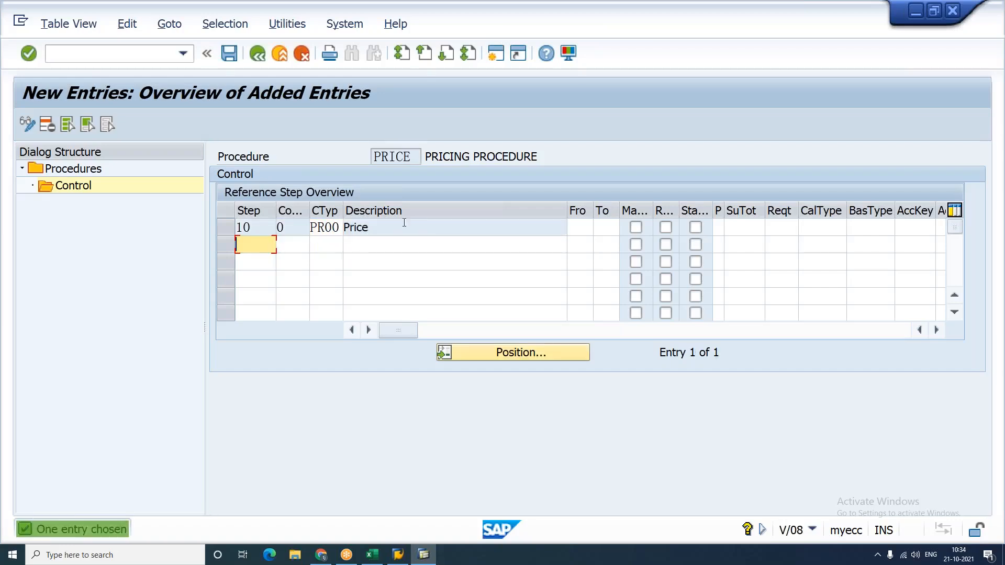
Step: Mark the PR00 price step as required and set its print indicator to X
{"action": "left_click", "coordinate": [665, 227]}
{"action": "key", "text": "Tab"}
{"action": "key", "text": "Tab"}
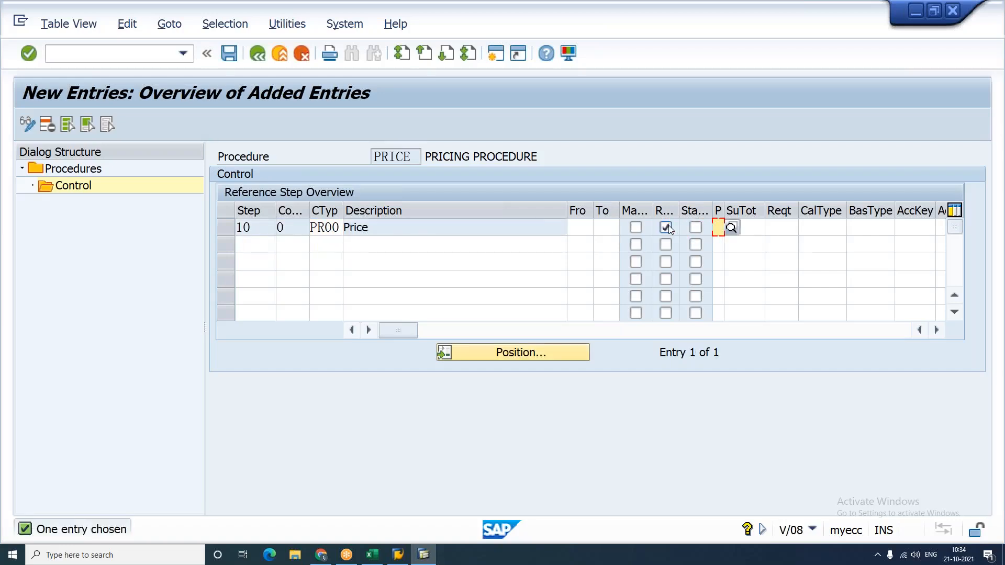
{"action": "type", "text": "X"}
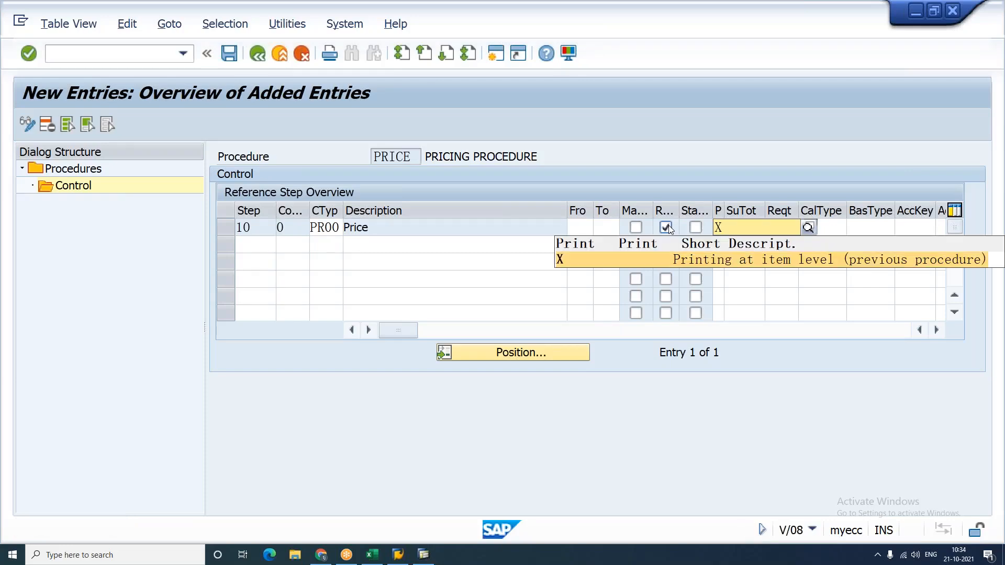
{"action": "key", "text": "Escape"}
Step: Assign requirement routine 2, Item with pricing, and account key ERL to the PR00 step
{"action": "key", "text": "Tab"}
{"action": "key", "text": "Tab"}
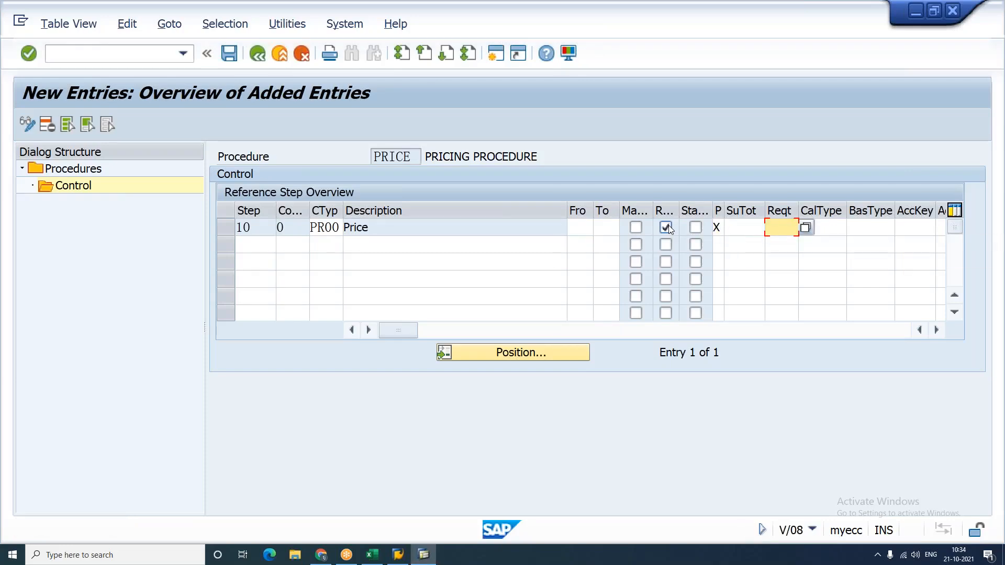
{"action": "key", "text": "F4"}
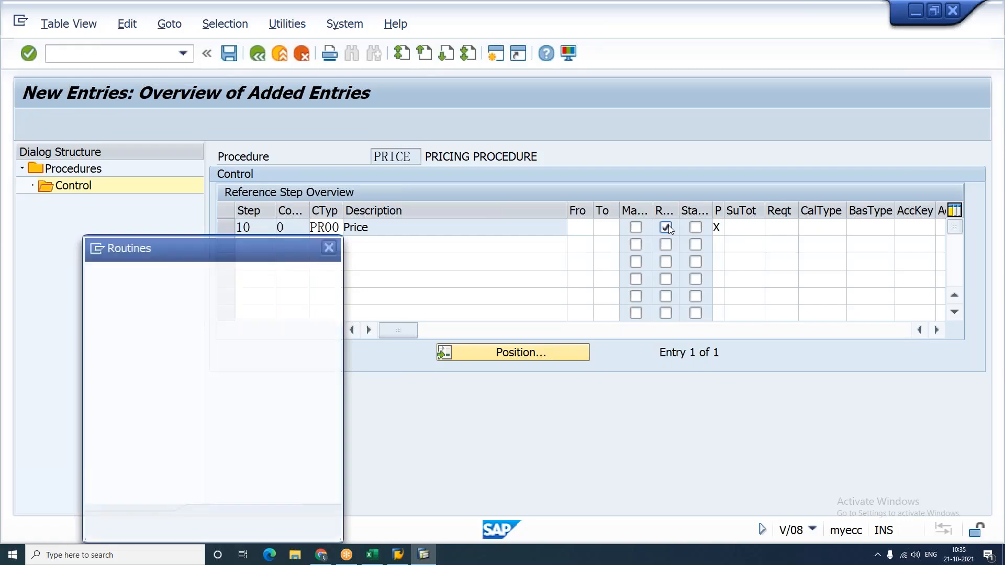
{"action": "left_click", "coordinate": [172, 312]}
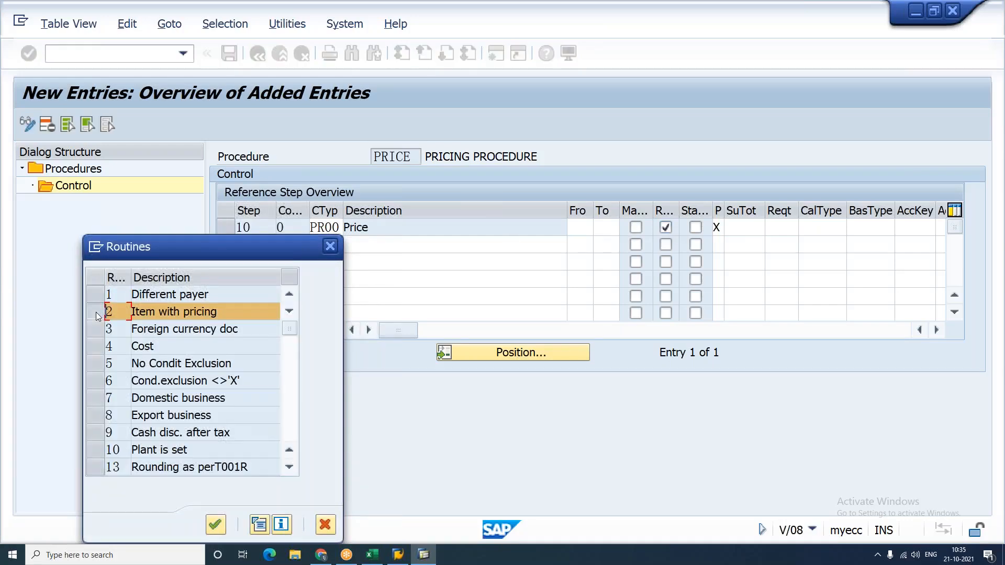
{"action": "left_click", "coordinate": [216, 525]}
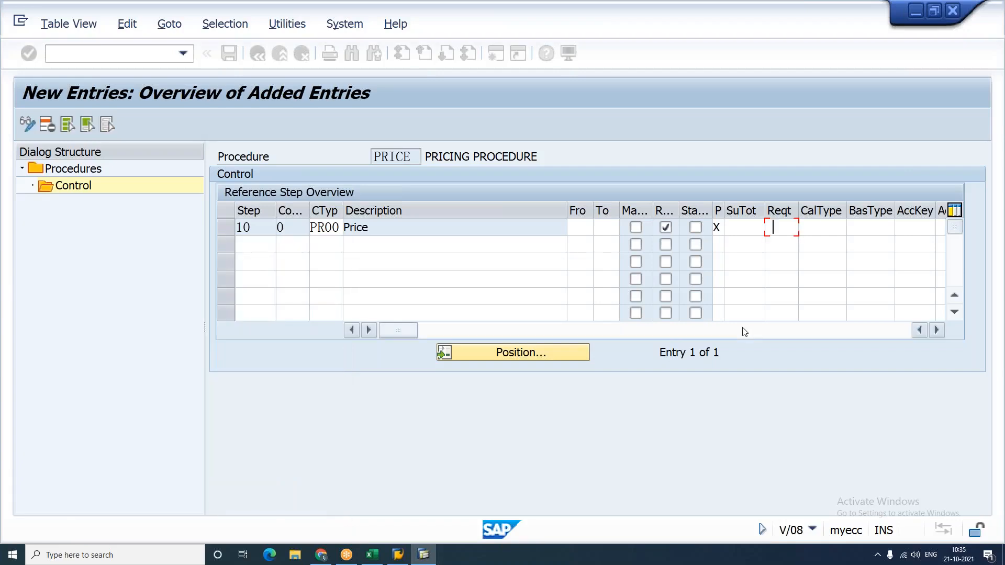
{"action": "key", "text": "Tab"}
{"action": "key", "text": "Tab"}
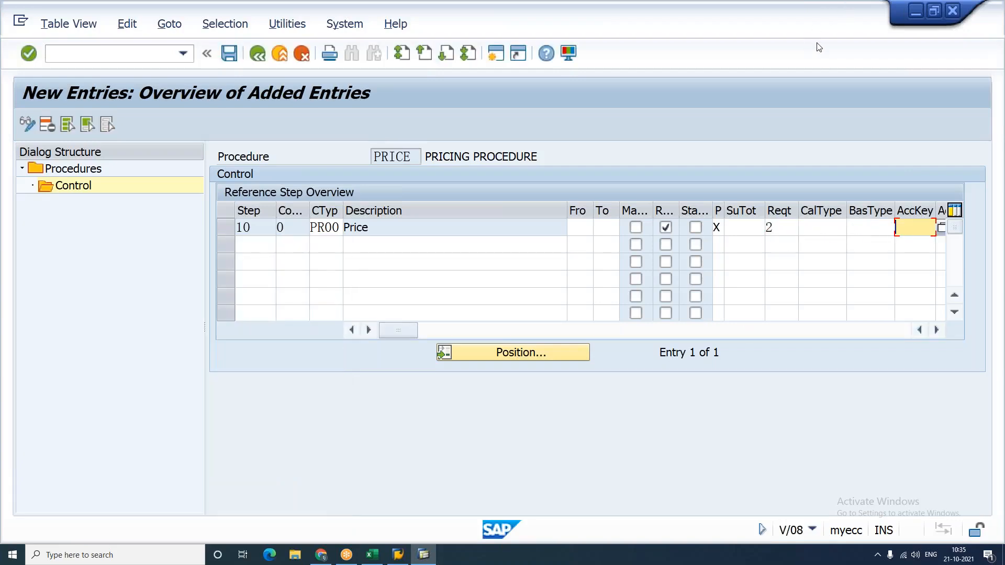
{"action": "left_click", "coordinate": [904, 229]}
{"action": "type", "text": "ERL"}
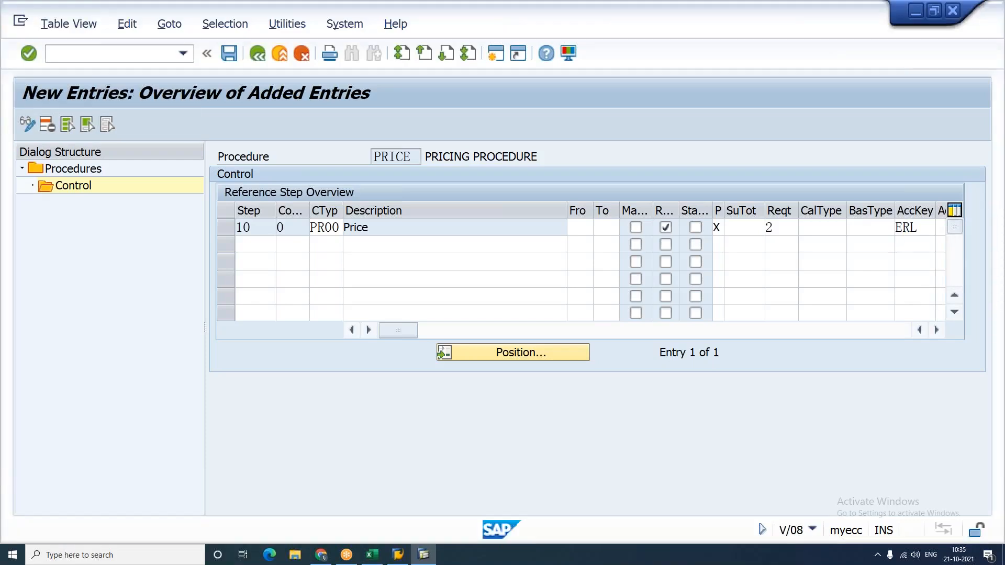
{"action": "key", "text": "Return"}
Step: Add step 20, counter 0, without a condition type and with the description GROSS VALUE
{"action": "type", "text": "20"}
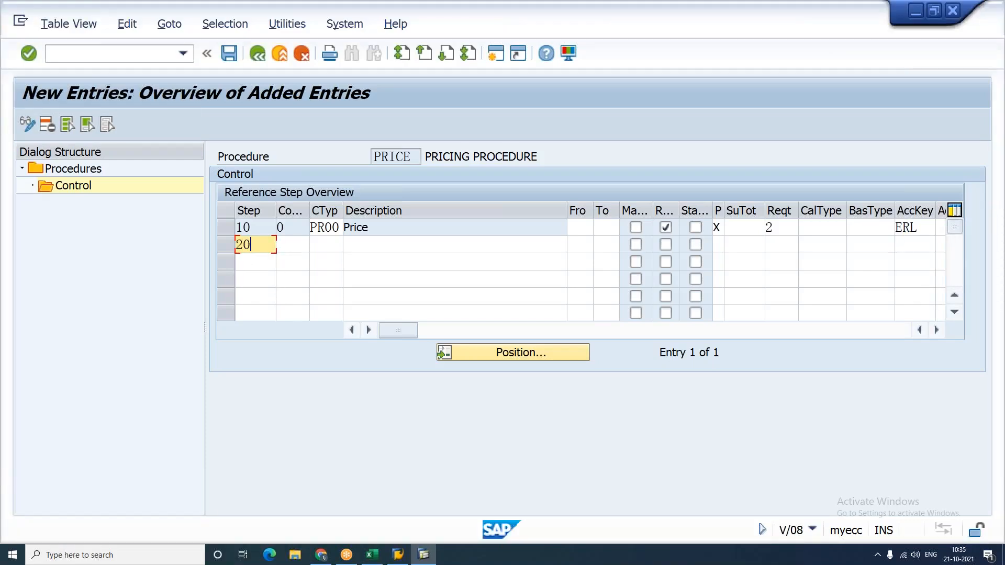
{"action": "key", "text": "Tab"}
{"action": "type", "text": "0"}
{"action": "key", "text": "Tab"}
{"action": "key", "text": "Tab"}
{"action": "type", "text": "GROSS VALUE"}
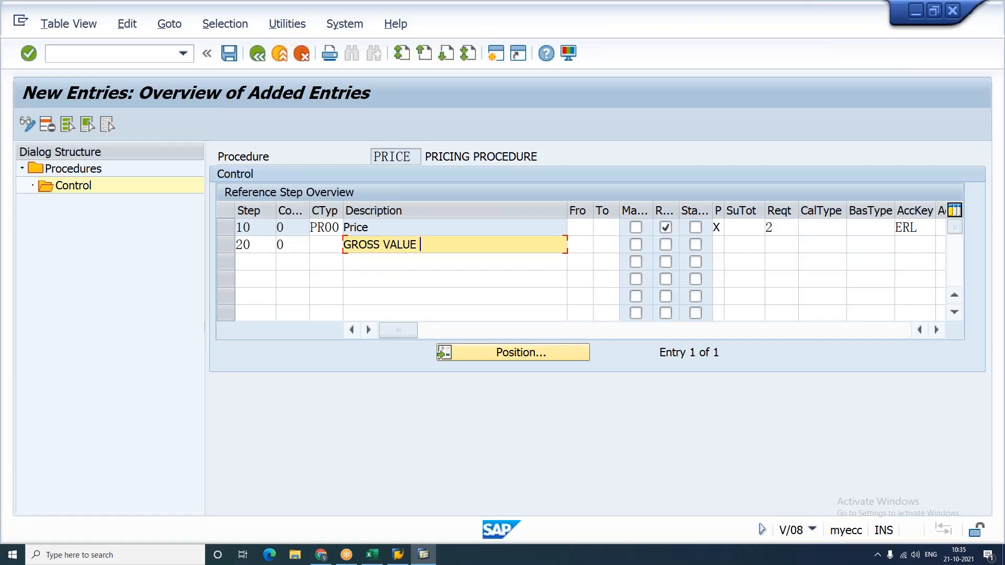
Step: Set the GROSS VALUE step's reference range from step 10 to step 19
{"action": "key", "text": "Tab"}
{"action": "type", "text": "10"}
{"action": "key", "text": "Tab"}
{"action": "type", "text": "19"}
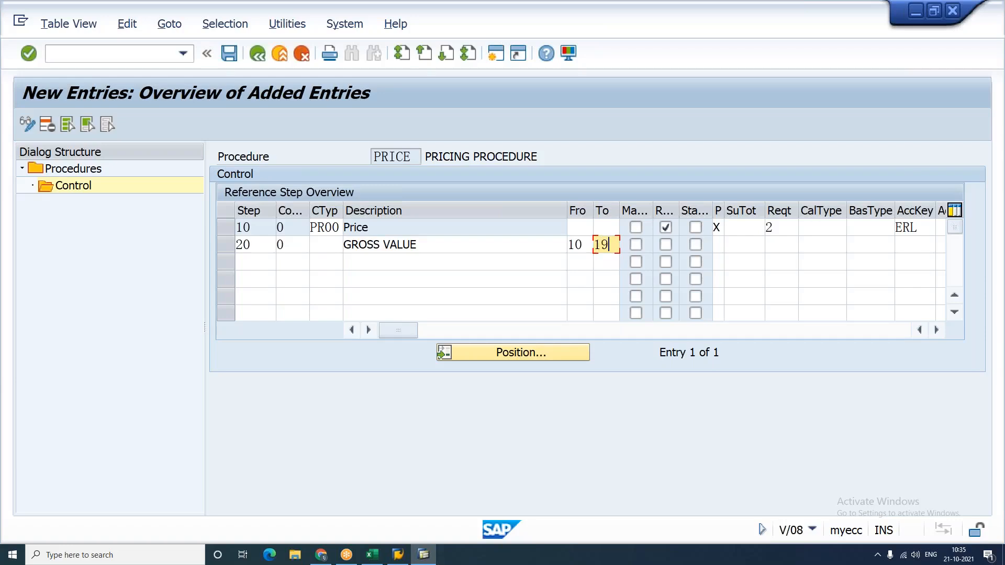
{"action": "key", "text": "Tab"}
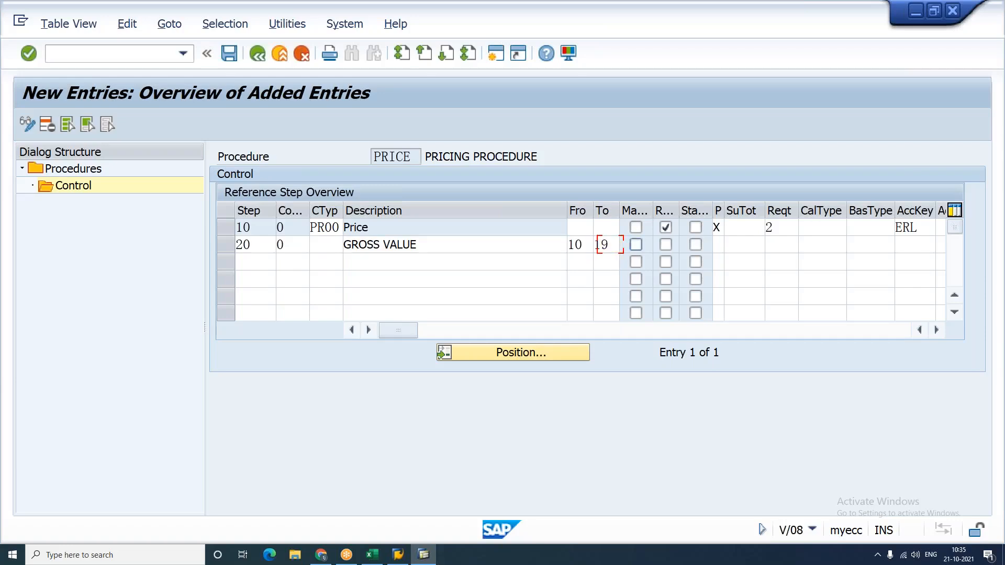
Step: Set the print indicator to X and the subtotal to 1 for the GROSS VALUE step
{"action": "key", "text": "Tab"}
{"action": "key", "text": "Tab"}
{"action": "key", "text": "Tab"}
{"action": "type", "text": "X"}
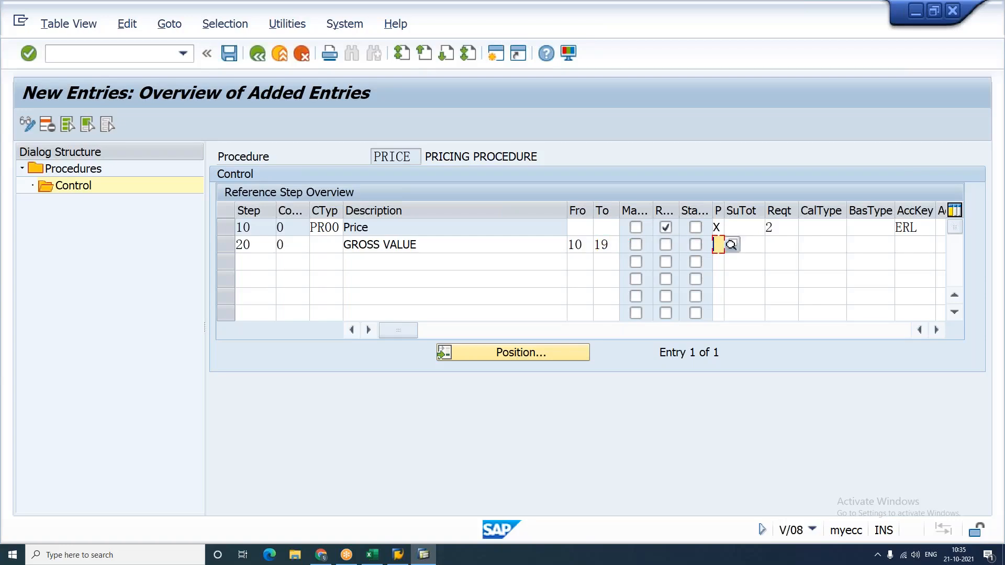
{"action": "key", "text": "Tab"}
{"action": "type", "text": "1"}
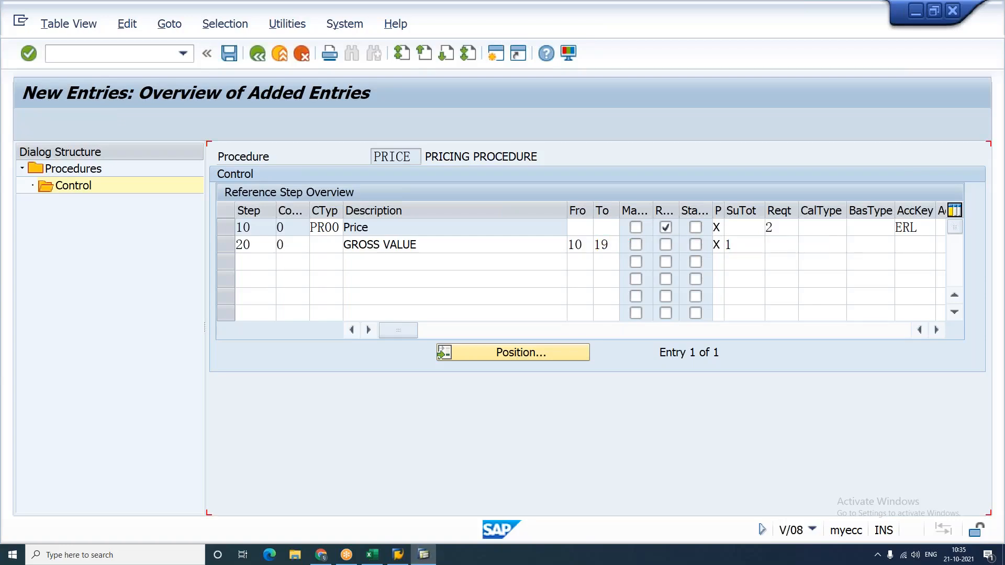
{"action": "key", "text": "Return"}
Step: Add step 30, counter 0, with condition type K004
{"action": "type", "text": "30"}
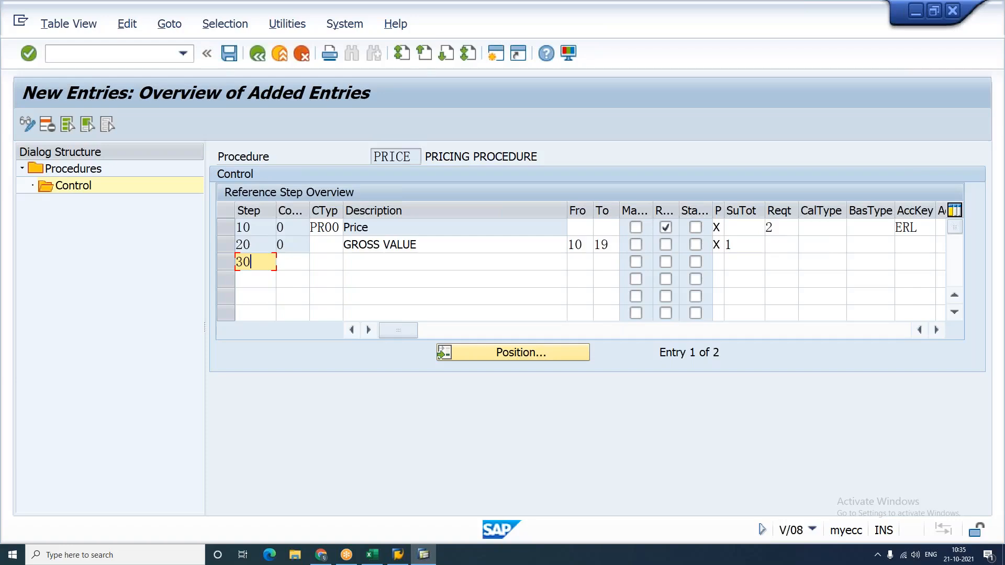
{"action": "key", "text": "Tab"}
{"action": "type", "text": "0"}
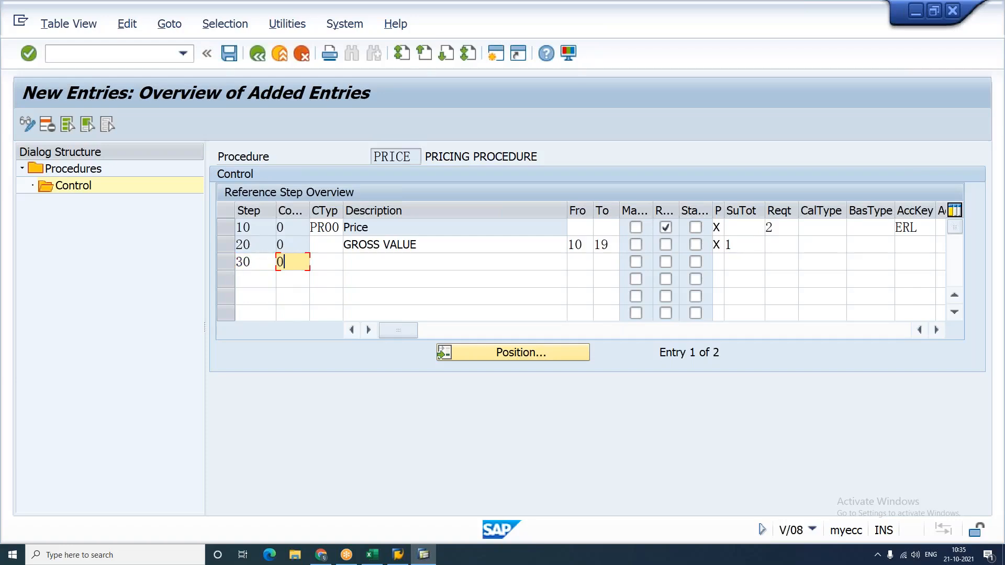
{"action": "key", "text": "Tab"}
{"action": "type", "text": "K004"}
{"action": "key", "text": "Return"}
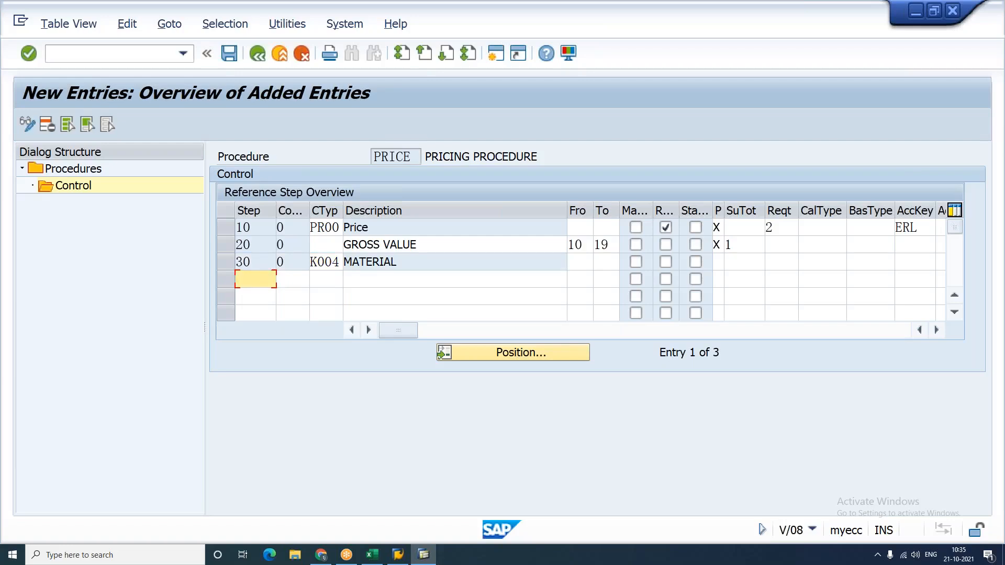
Step: Set the K004 step's reference range from 20 to 29 and mark the condition as manual
{"action": "left_click", "coordinate": [580, 262]}
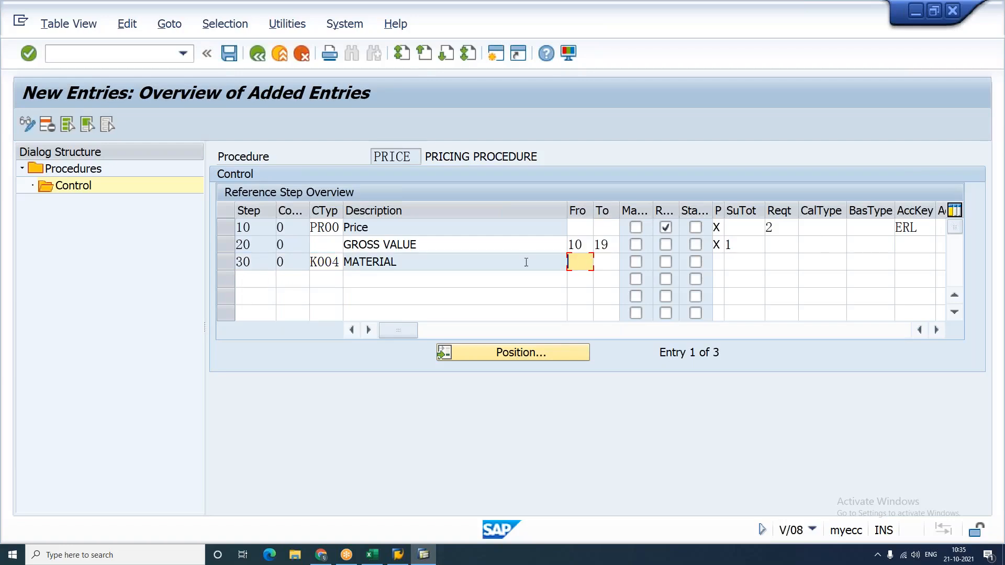
{"action": "type", "text": "20"}
{"action": "key", "text": "Tab"}
{"action": "type", "text": "29"}
{"action": "key", "text": "Tab"}
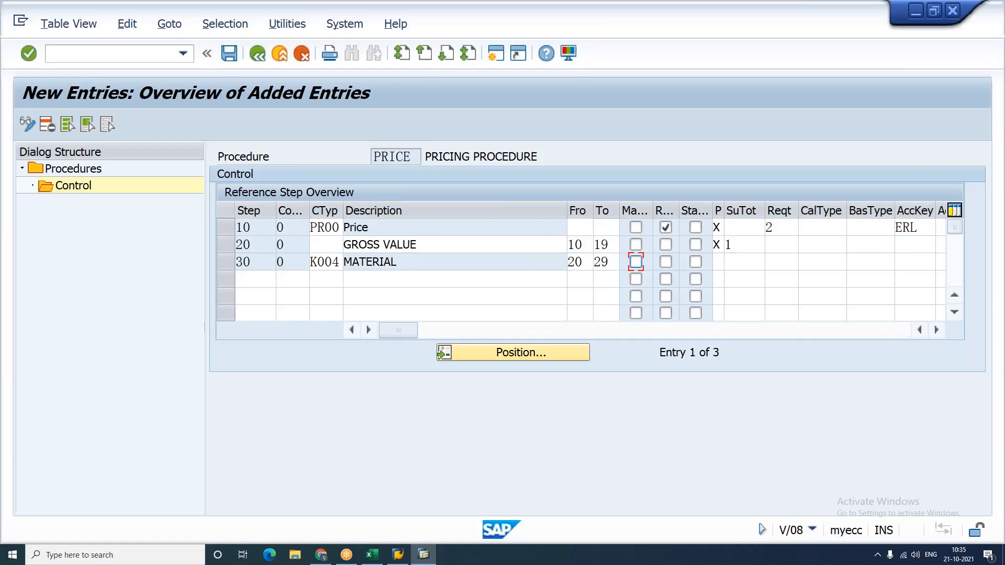
{"action": "key", "text": "space"}
{"action": "left_click", "coordinate": [472, 252]}
{"action": "left_click", "coordinate": [616, 263]}
Step: Set the print indicator to X and the account key to ERS for the K004 step
{"action": "left_click", "coordinate": [718, 262]}
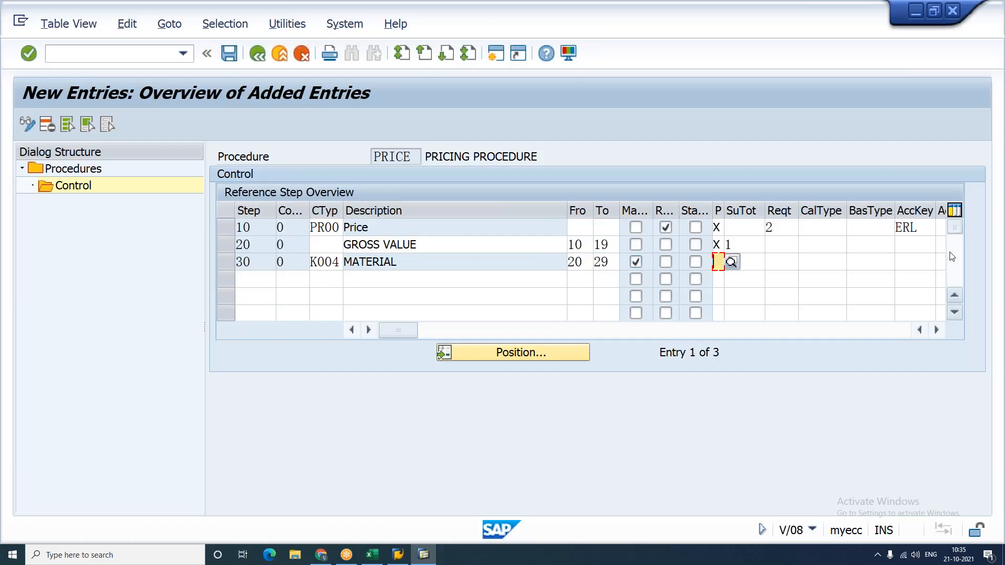
{"action": "type", "text": "X"}
{"action": "key", "text": "Tab"}
{"action": "key", "text": "Tab"}
{"action": "key", "text": "Tab"}
{"action": "key", "text": "Tab"}
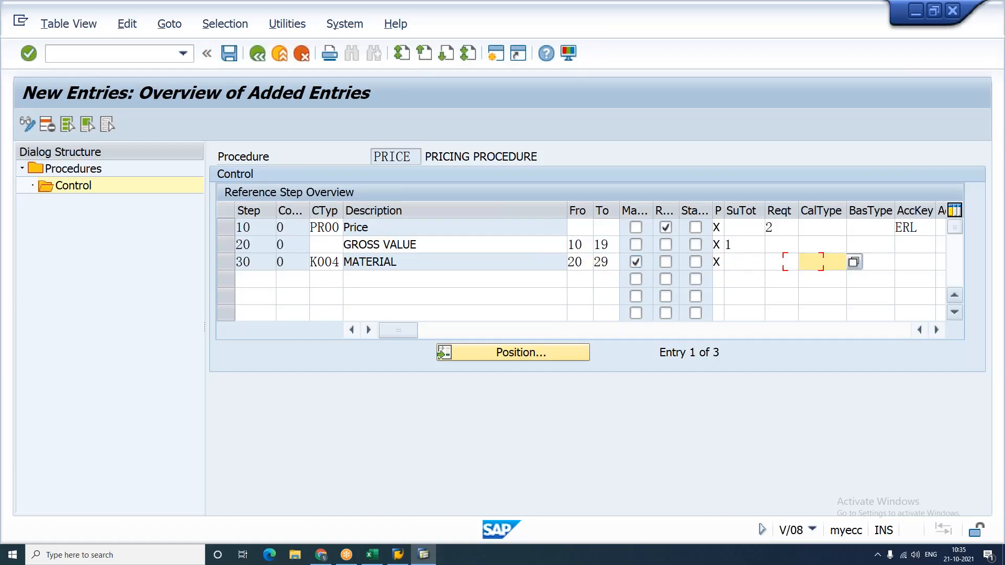
{"action": "type", "text": "ERS"}
{"action": "key", "text": "Tab"}
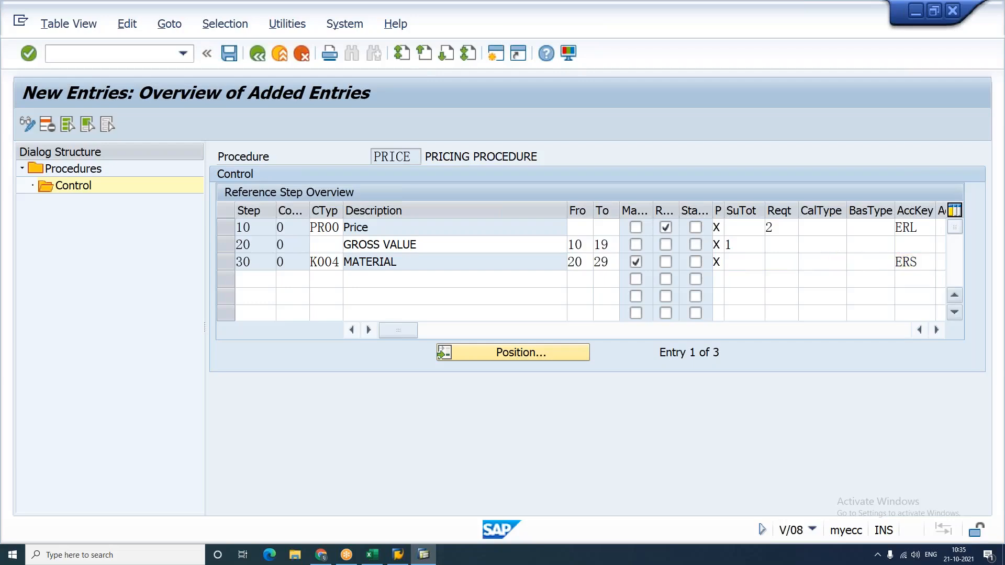
Step: Add step 40, counter 0, with condition type K005
{"action": "key", "text": "Tab"}
{"action": "type", "text": "40"}
{"action": "key", "text": "Tab"}
{"action": "type", "text": "0"}
{"action": "key", "text": "Tab"}
{"action": "type", "text": "K005"}
{"action": "key", "text": "Tab"}
{"action": "key", "text": "Return"}
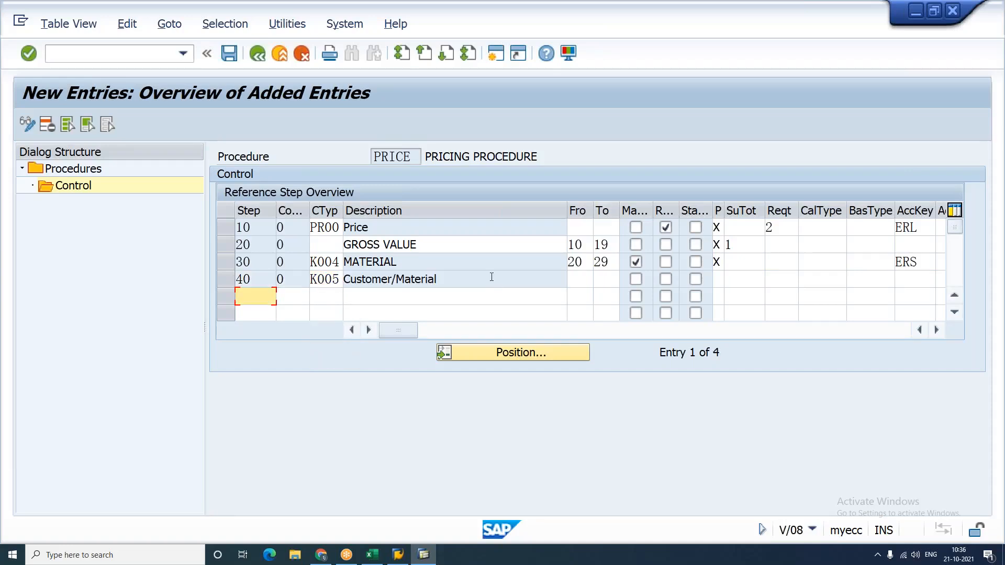
Step: Set the K005 step's reference range from 20 to 39 and mark the condition as manual
{"action": "left_click", "coordinate": [492, 277]}
{"action": "left_click", "coordinate": [579, 279]}
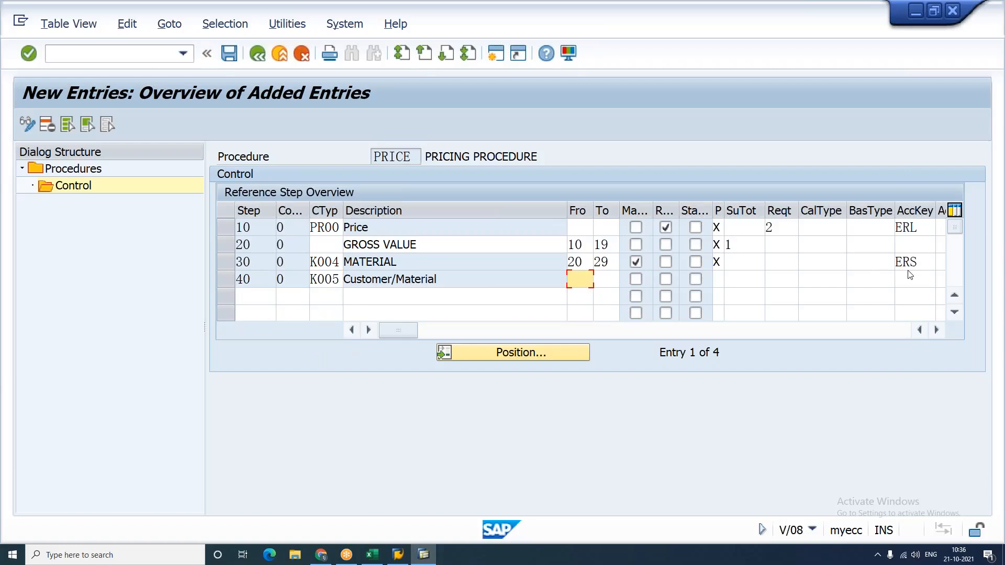
{"action": "type", "text": "20"}
{"action": "key", "text": "Tab"}
{"action": "type", "text": "39"}
{"action": "key", "text": "Tab"}
{"action": "key", "text": "space"}
Step: Set the print indicator to X and the account key to ERS for the K005 step
{"action": "key", "text": "Tab"}
{"action": "key", "text": "Tab"}
{"action": "key", "text": "Tab"}
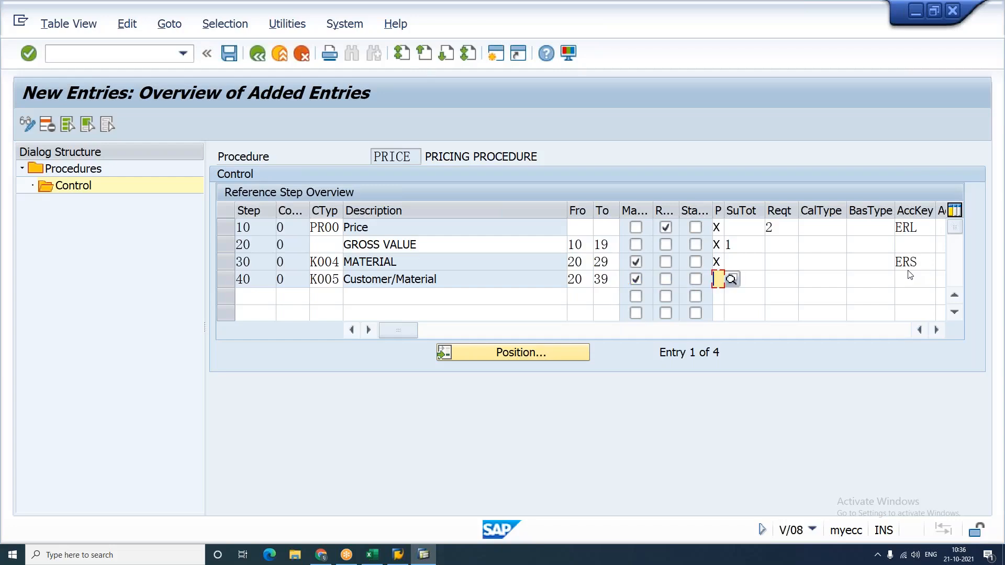
{"action": "type", "text": "X"}
{"action": "key", "text": "Tab"}
{"action": "key", "text": "Tab"}
{"action": "key", "text": "Tab"}
{"action": "key", "text": "Tab"}
{"action": "key", "text": "Tab"}
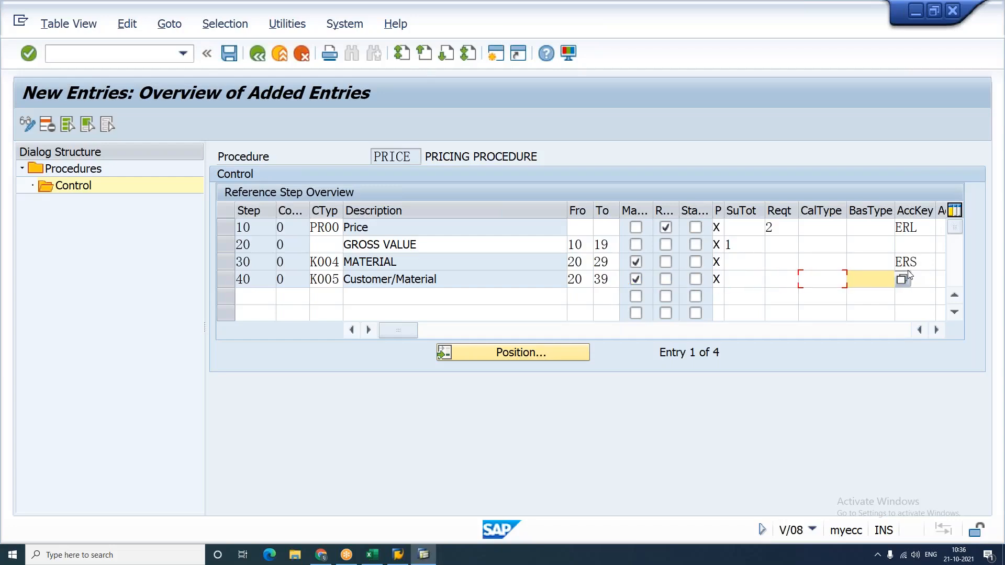
{"action": "type", "text": "ERS"}
{"action": "key", "text": "Return"}
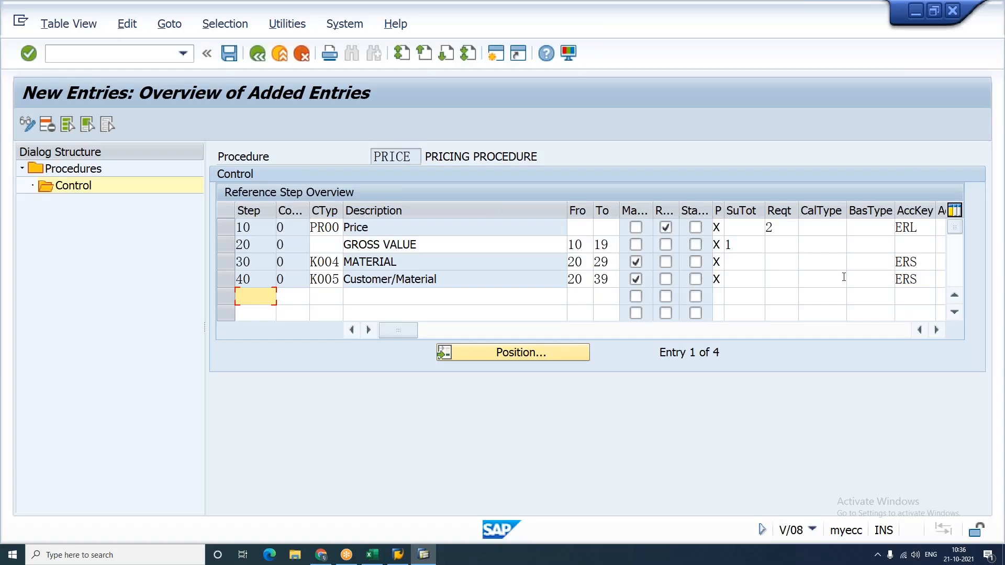
Step: Add step 50, counter 0, with condition type K007
{"action": "type", "text": "50"}
{"action": "key", "text": "Tab"}
{"action": "key", "text": "Tab"}
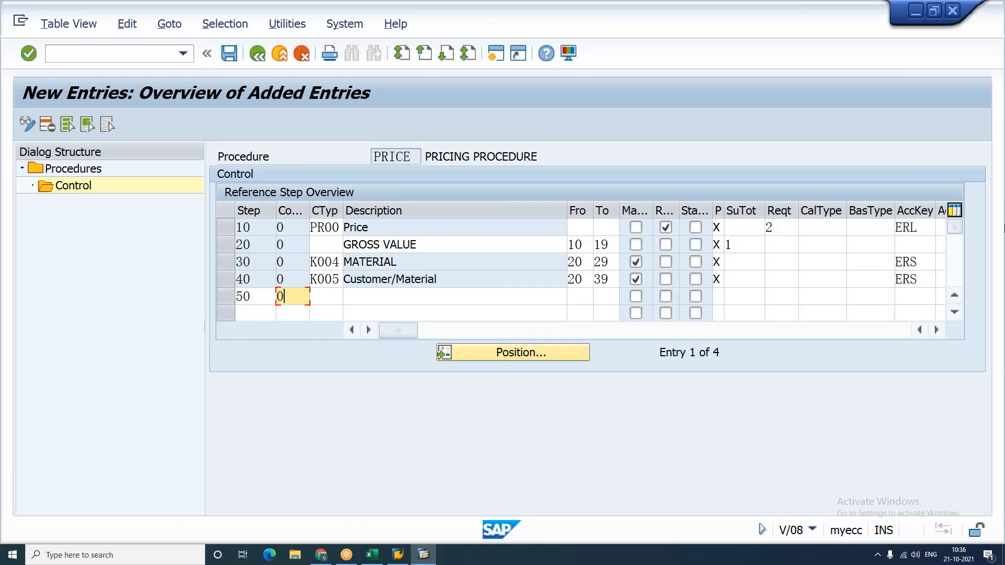
{"action": "type", "text": "K007"}
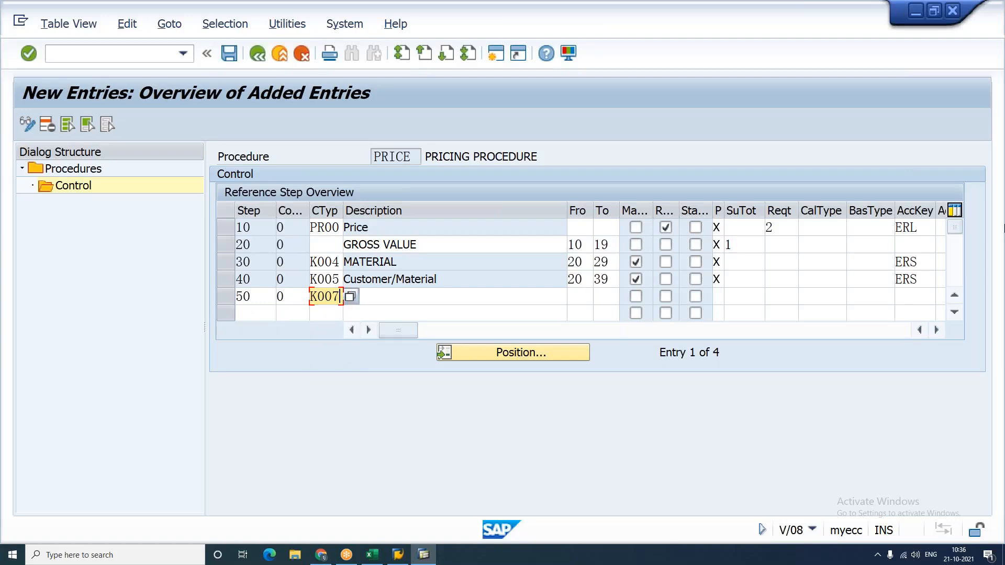
{"action": "key", "text": "Tab"}
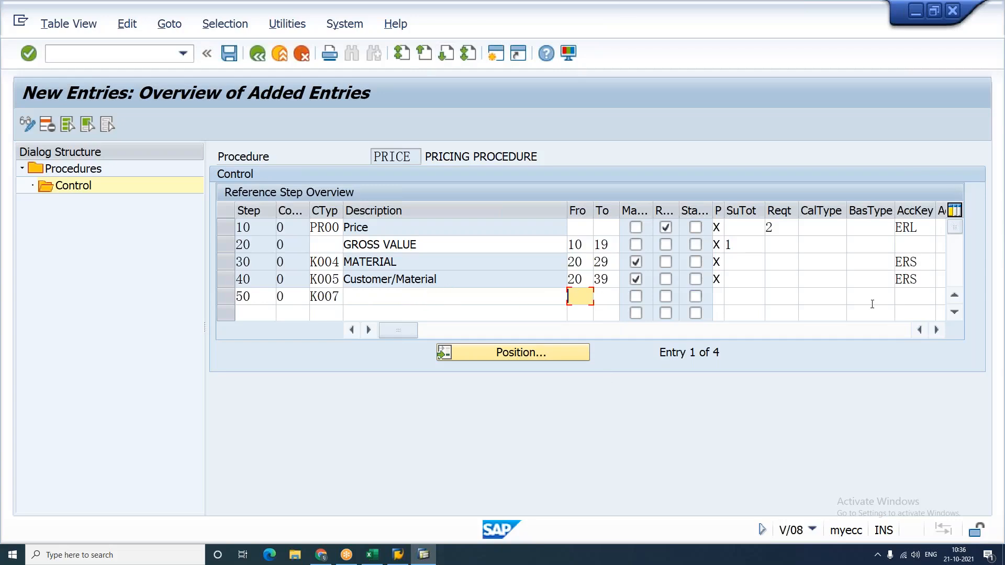
Step: Set the K007 step's reference range from 20 to 49 and mark the condition as manual
{"action": "type", "text": "20"}
{"action": "key", "text": "Tab"}
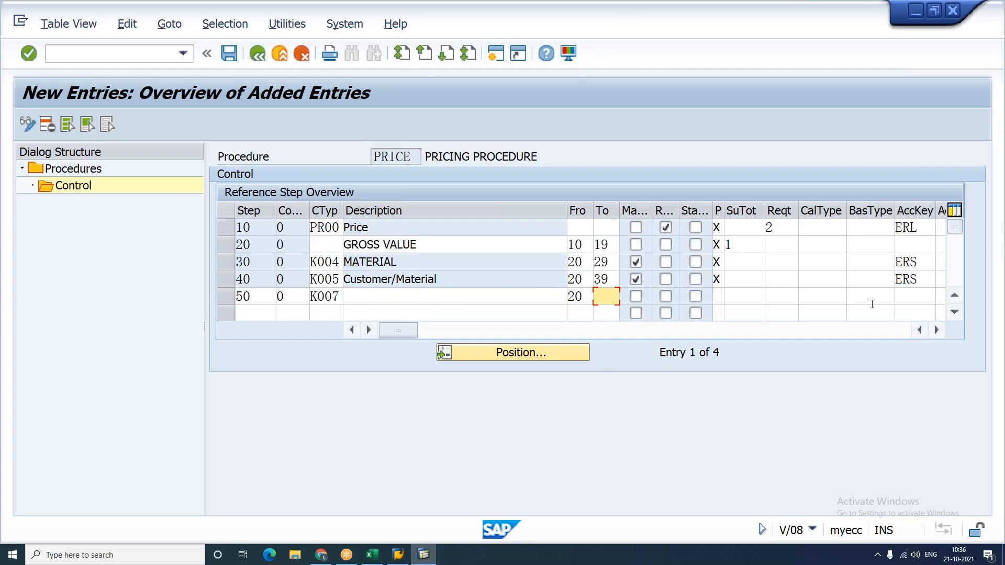
{"action": "type", "text": "49"}
{"action": "key", "text": "Tab"}
{"action": "key", "text": "space"}
Step: Set the print indicator to X and the account key to ERS for the K007 step
{"action": "key", "text": "Tab"}
{"action": "key", "text": "Tab"}
{"action": "key", "text": "Tab"}
{"action": "key", "text": "space"}
{"action": "key", "text": "Down"}
{"action": "key", "text": "Tab"}
{"action": "key", "text": "Tab"}
{"action": "key", "text": "Tab"}
{"action": "key", "text": "Tab"}
{"action": "key", "text": "Tab"}
{"action": "type", "text": "ERS"}
{"action": "key", "text": "Return"}
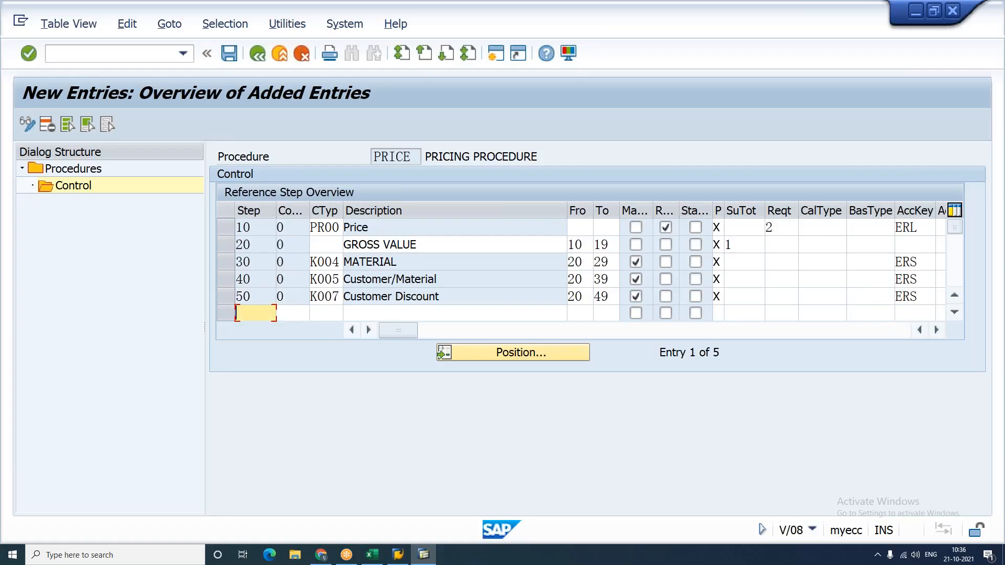
Step: Add step 60, counter 0, without a condition type and with the description TOTAL DISCOUNTS
{"action": "type", "text": "60"}
{"action": "key", "text": "Tab"}
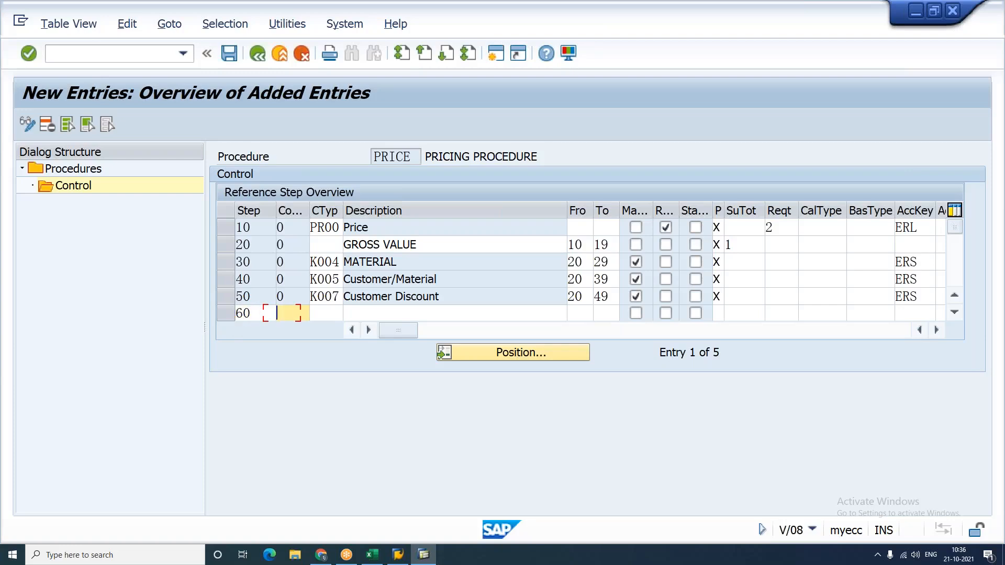
{"action": "key", "text": "Tab"}
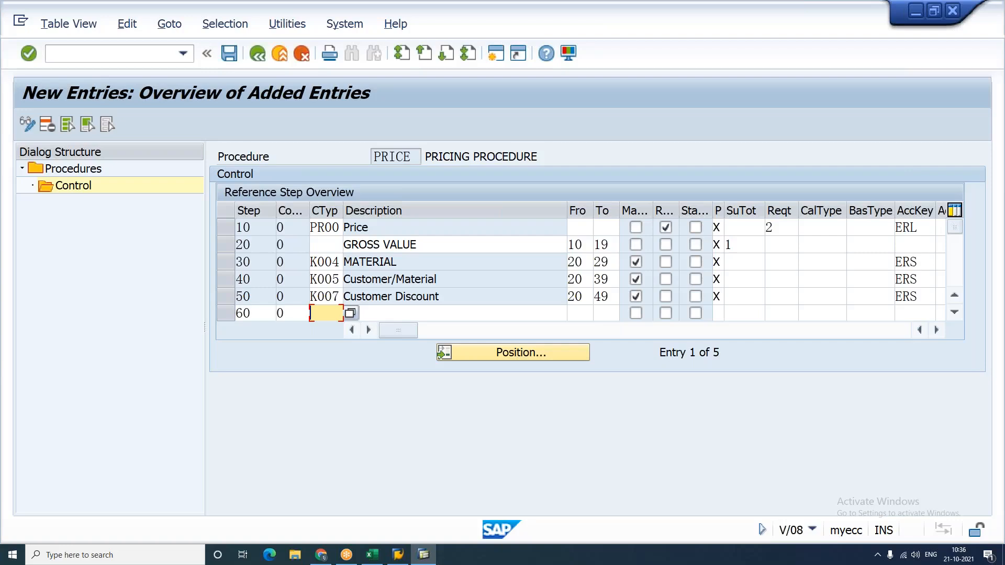
{"action": "key", "text": "Tab"}
{"action": "type", "text": "T"}
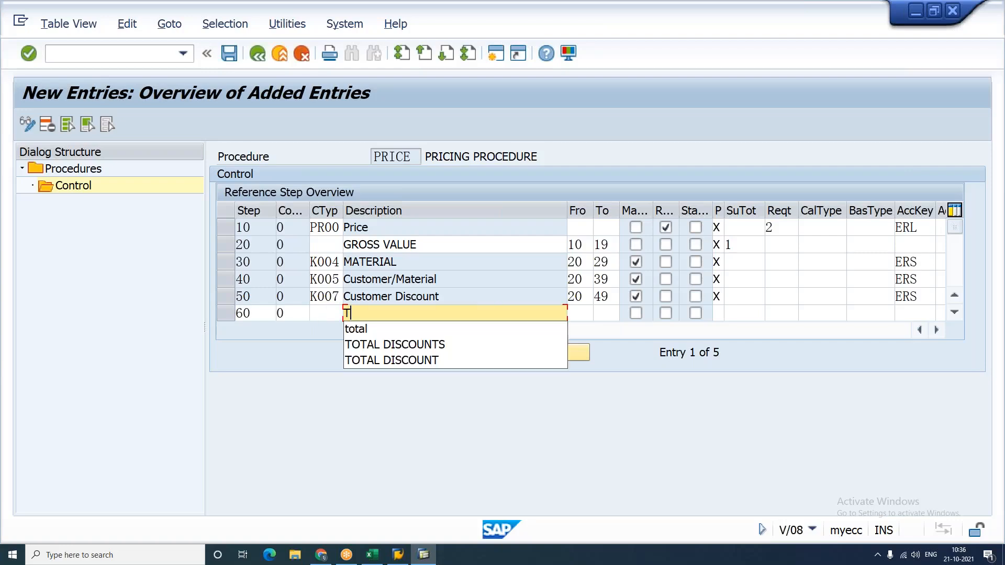
{"action": "type", "text": "OTAL DISCO"}
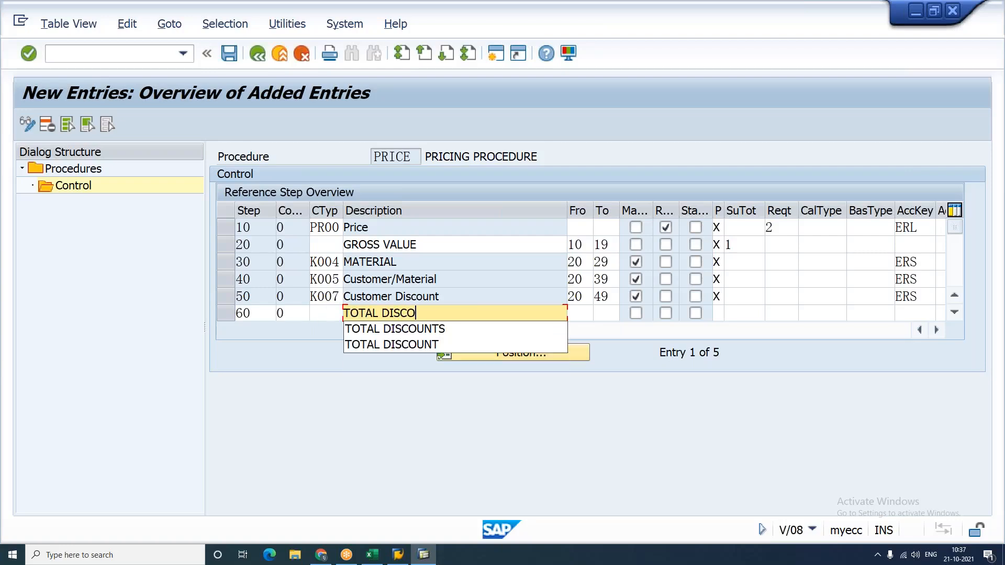
{"action": "type", "text": "UNTS"}
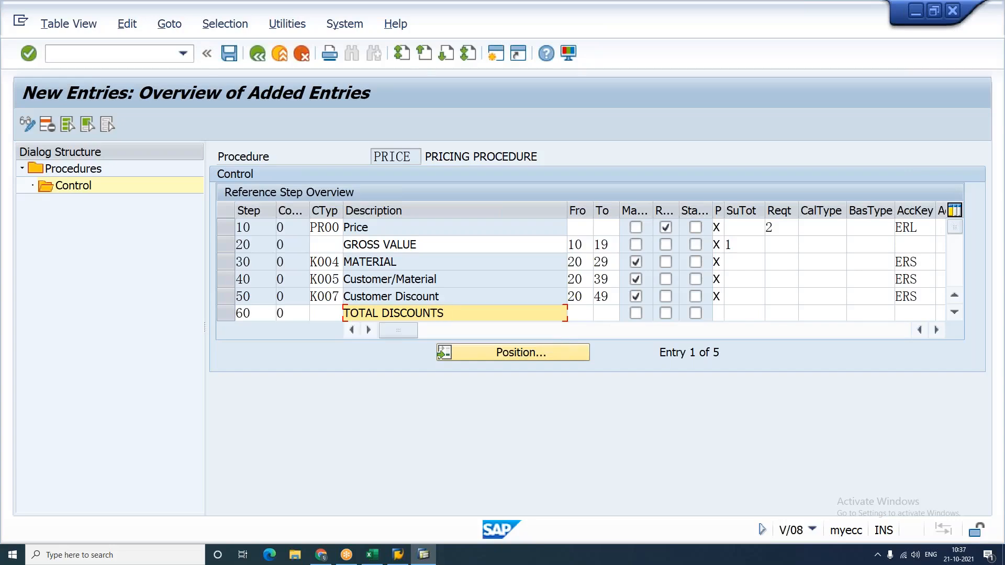
{"action": "key", "text": "Tab"}
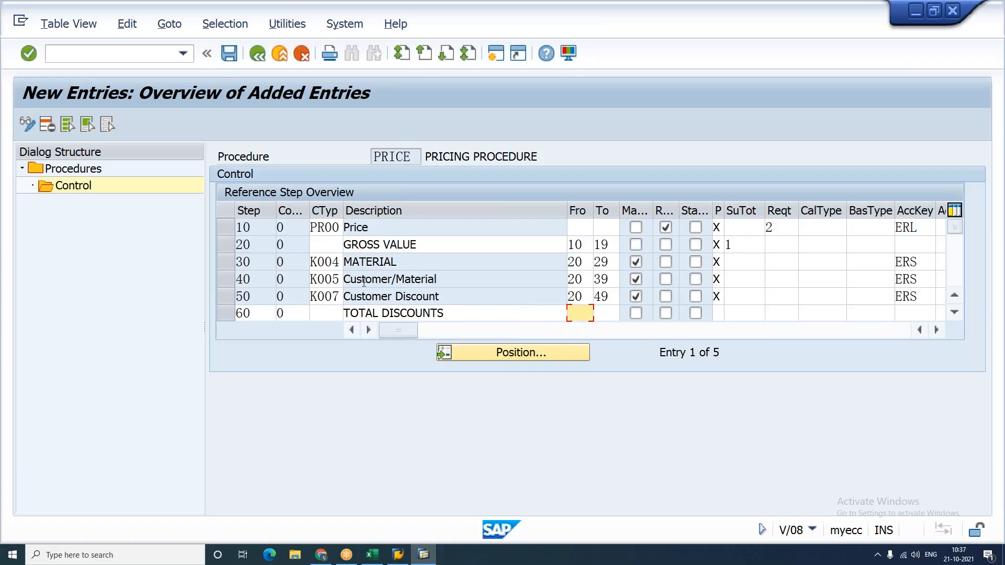
Step: Set the TOTAL DISCOUNTS step's reference range from 30 to 59 and its print indicator to X
{"action": "left_click", "coordinate": [427, 262]}
{"action": "left_click", "coordinate": [446, 279]}
{"action": "left_click", "coordinate": [450, 295]}
{"action": "left_click", "coordinate": [580, 313]}
{"action": "type", "text": "30"}
{"action": "key", "text": "Tab"}
{"action": "type", "text": "59"}
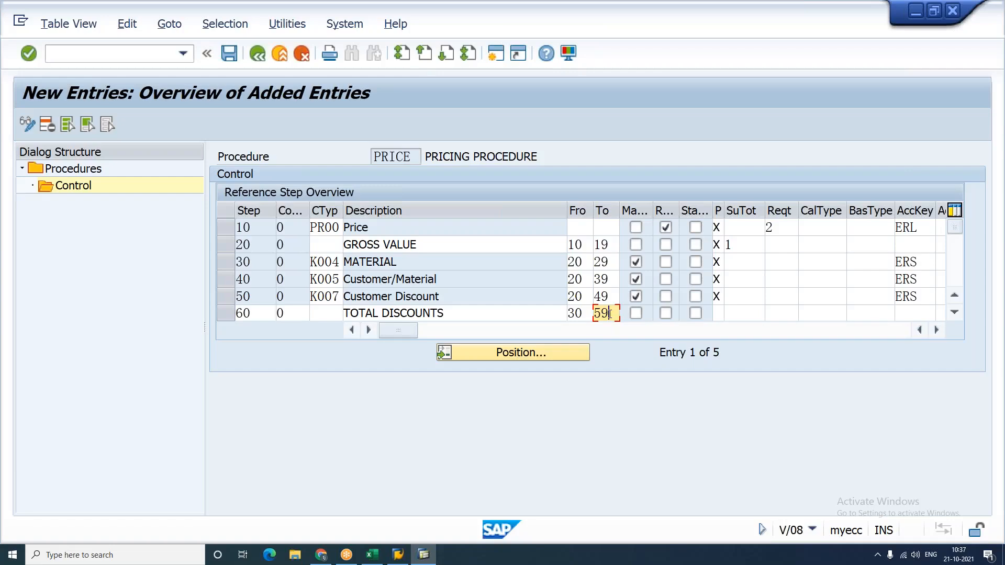
{"action": "left_click", "coordinate": [717, 313]}
{"action": "key", "text": "Return"}
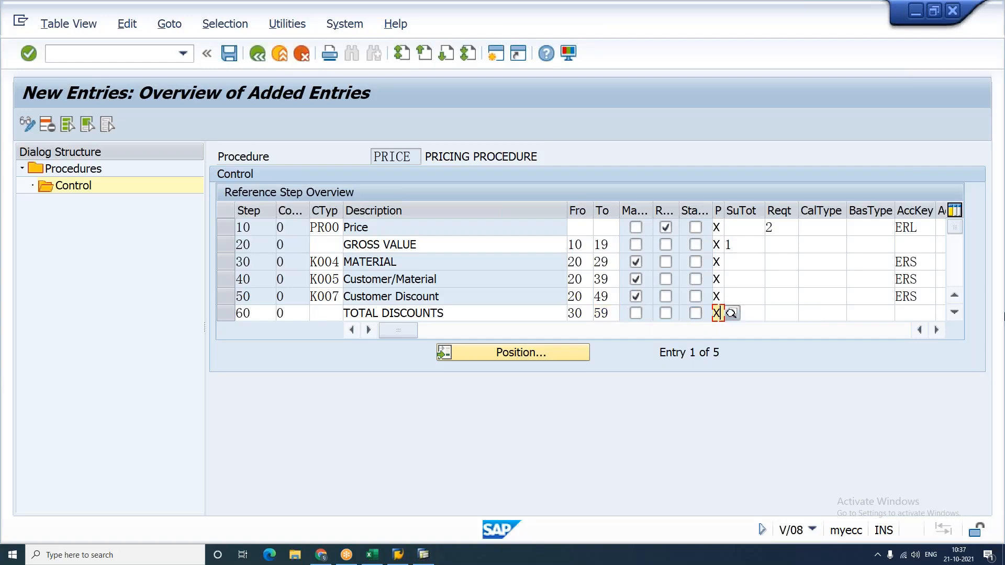
Step: Add step 70, counter 0, without a condition type and with the description NET VALUE
{"action": "type", "text": "70"}
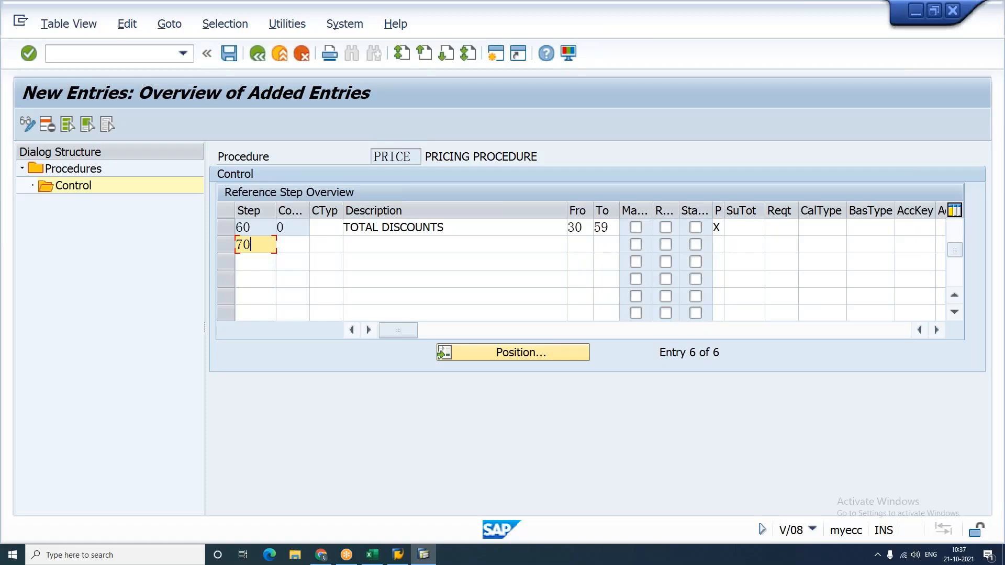
{"action": "key", "text": "Tab"}
{"action": "type", "text": "0"}
{"action": "key", "text": "Tab"}
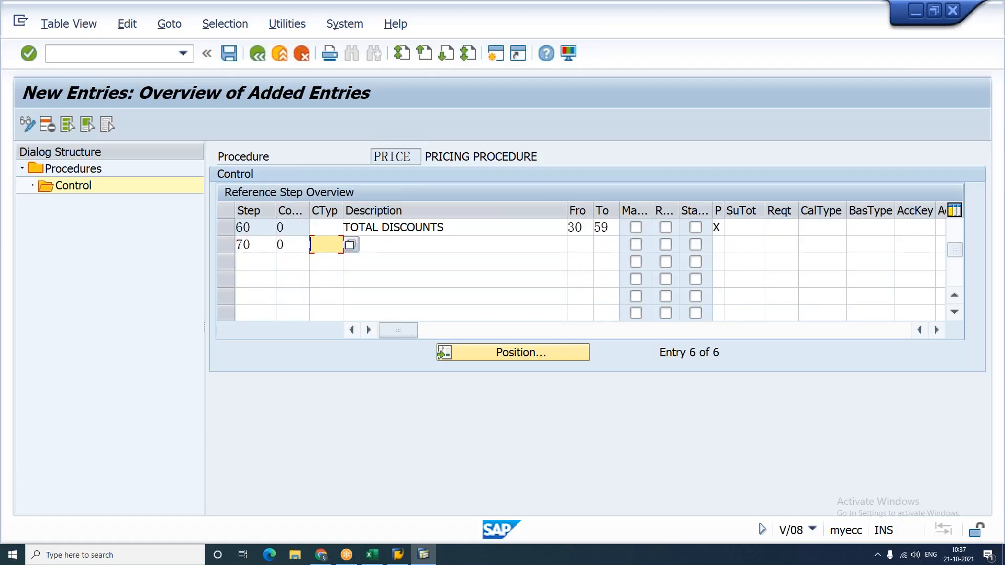
{"action": "key", "text": "Tab"}
{"action": "type", "text": "NE"}
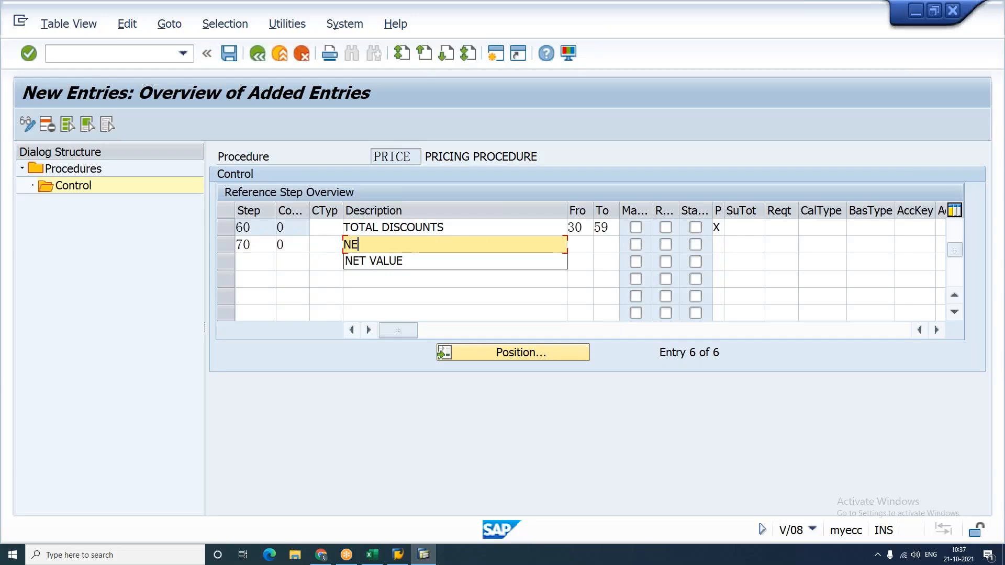
{"action": "type", "text": "T VALUE"}
{"action": "key", "text": "Tab"}
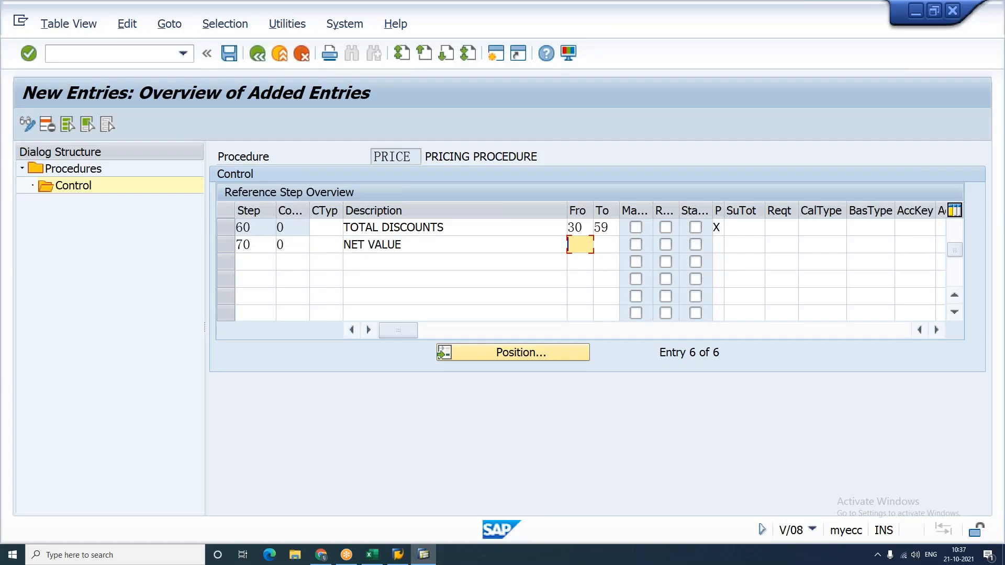
{"action": "key", "text": "Return"}
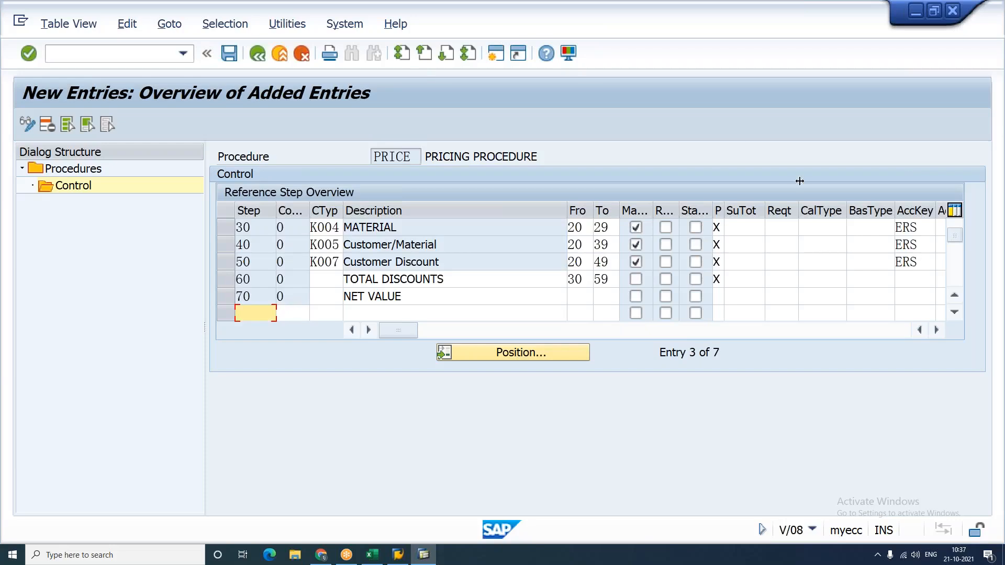
Step: Set the NET VALUE step's reference range from 20 to 59 and its print indicator to X
{"action": "left_click", "coordinate": [580, 296]}
{"action": "type", "text": "20"}
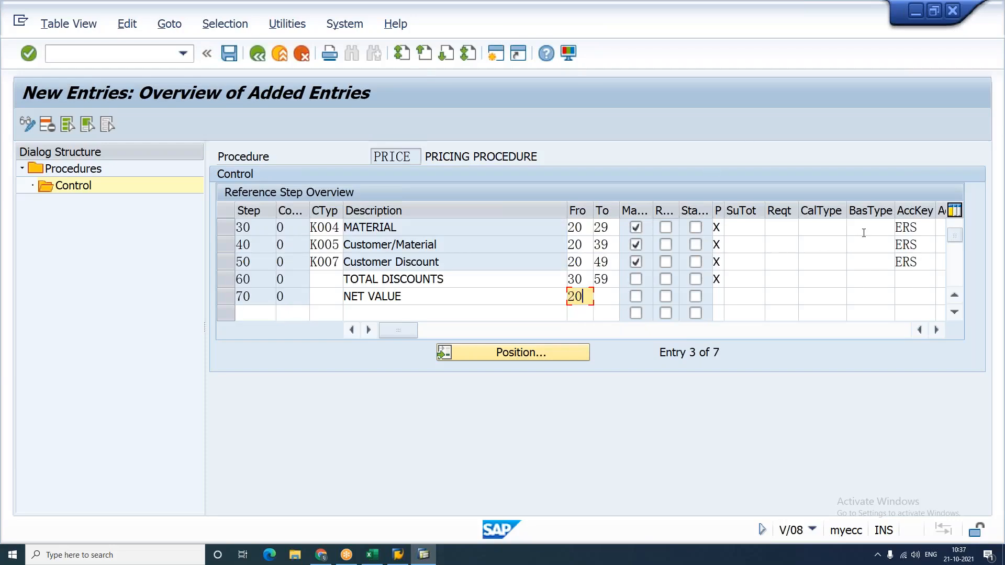
{"action": "key", "text": "Tab"}
{"action": "type", "text": "59"}
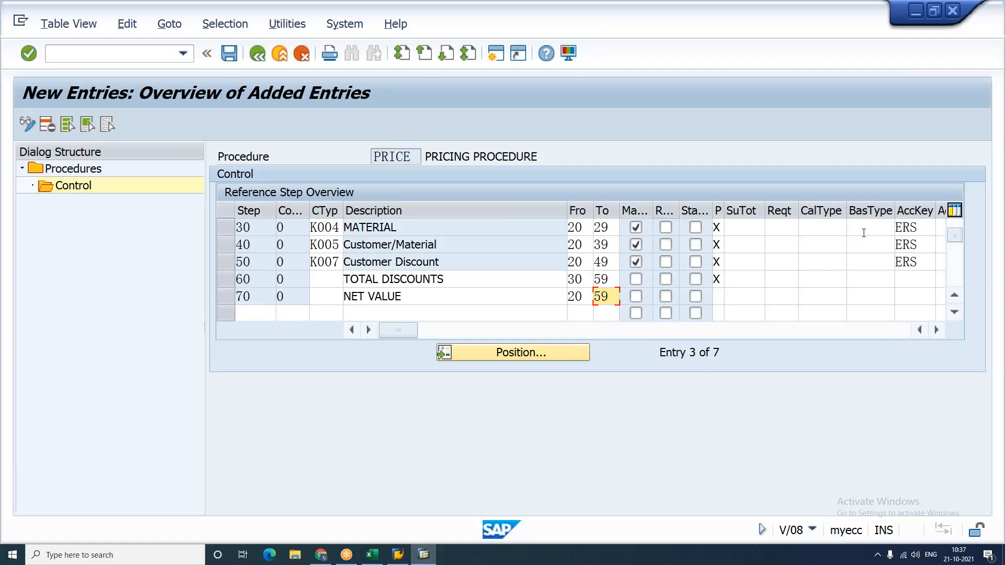
{"action": "left_click", "coordinate": [793, 18]}
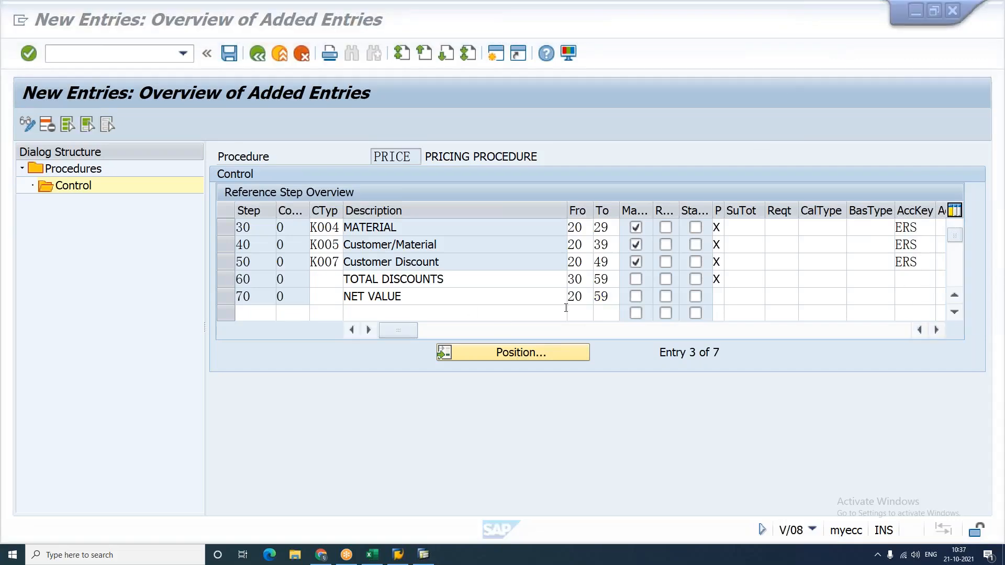
{"action": "left_click", "coordinate": [609, 300]}
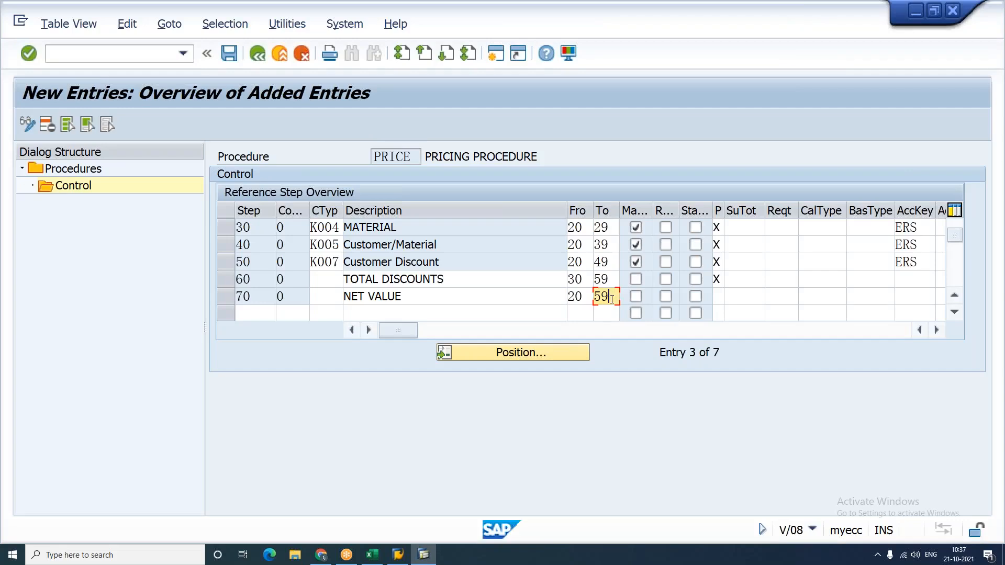
{"action": "left_click", "coordinate": [807, 57]}
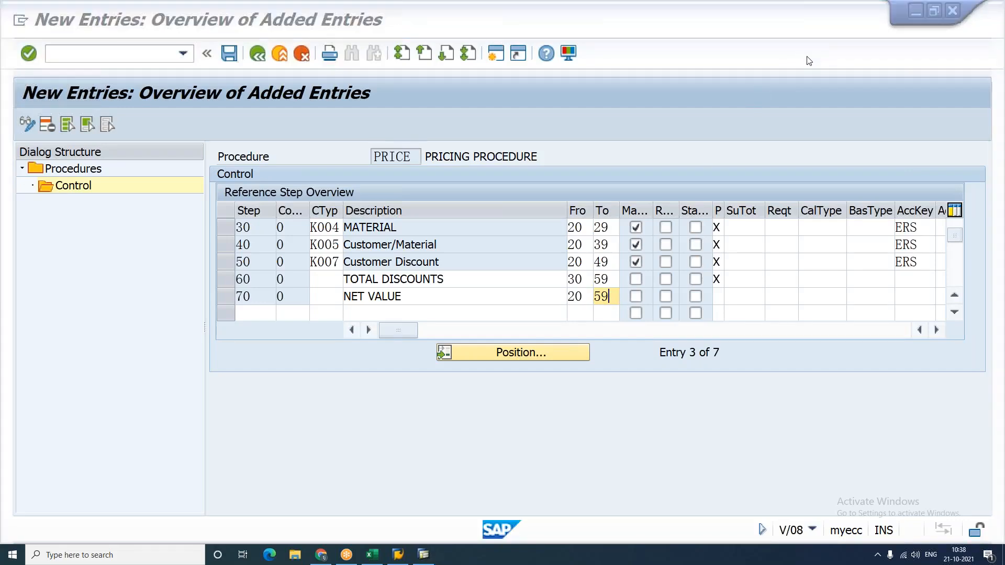
{"action": "left_click", "coordinate": [718, 295]}
{"action": "type", "text": "X"}
{"action": "key", "text": "Return"}
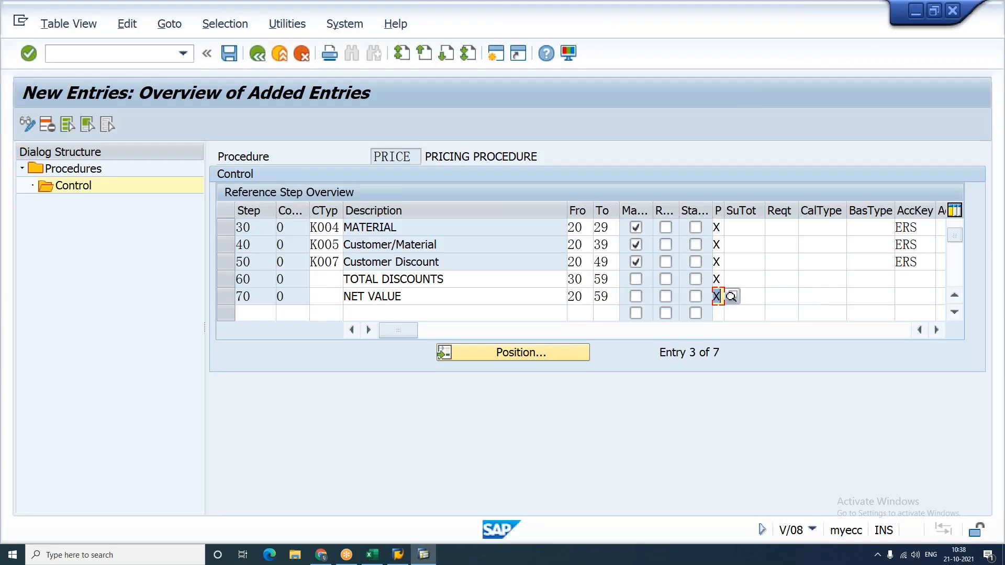
Step: Review the NET VALUE step's reference range and condition type, and select its calculation type cell
{"action": "left_click", "coordinate": [581, 296]}
{"action": "left_click", "coordinate": [610, 299]}
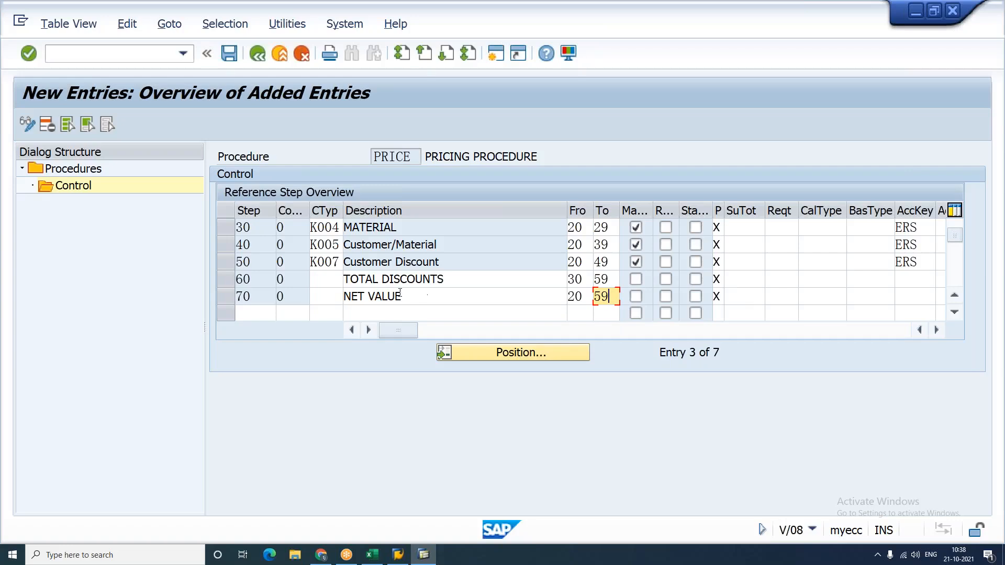
{"action": "left_click", "coordinate": [319, 298]}
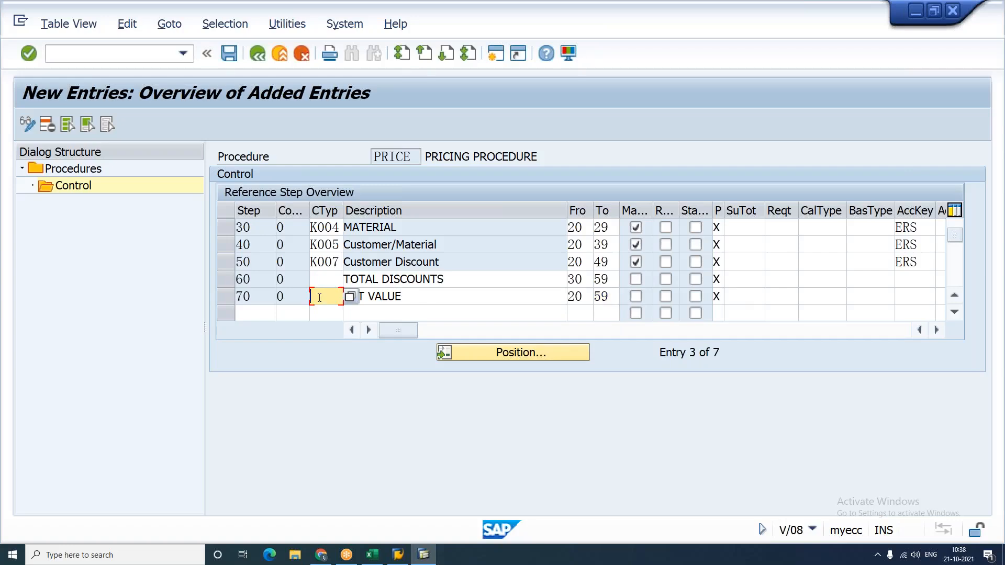
{"action": "left_click", "coordinate": [819, 296]}
Step: Switch to the Excel notes and make the "ROUTINE 2: NET VALUE" line in cell D159 bold
{"action": "left_click", "coordinate": [372, 555]}
{"action": "left_click", "coordinate": [103, 345]}
{"action": "left_click", "coordinate": [154, 364]}
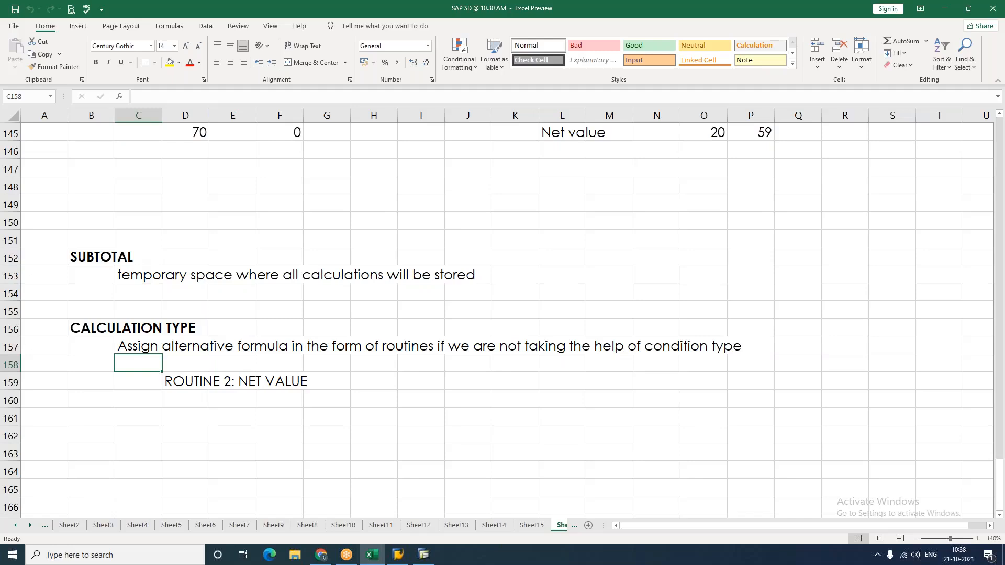
{"action": "left_click", "coordinate": [208, 382]}
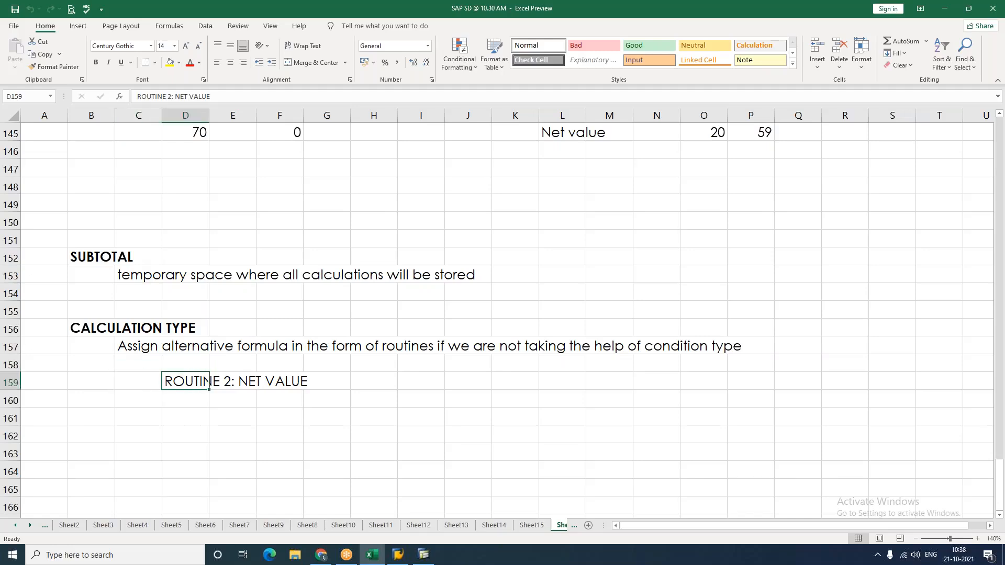
{"action": "key", "text": "ctrl+b"}
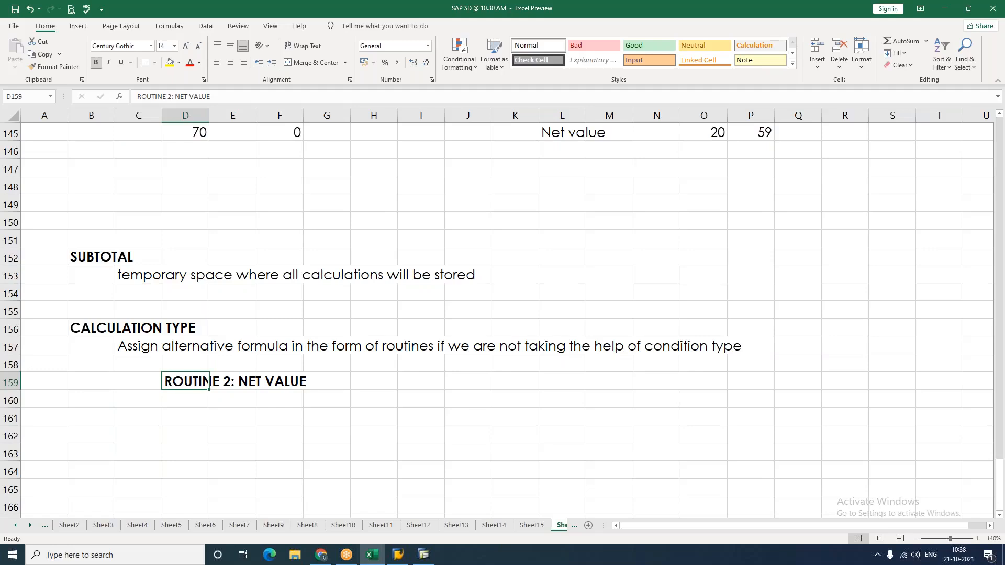
Step: Switch back to SAP and set the NET VALUE step's calculation type to 2
{"action": "key", "text": "alt+Tab"}
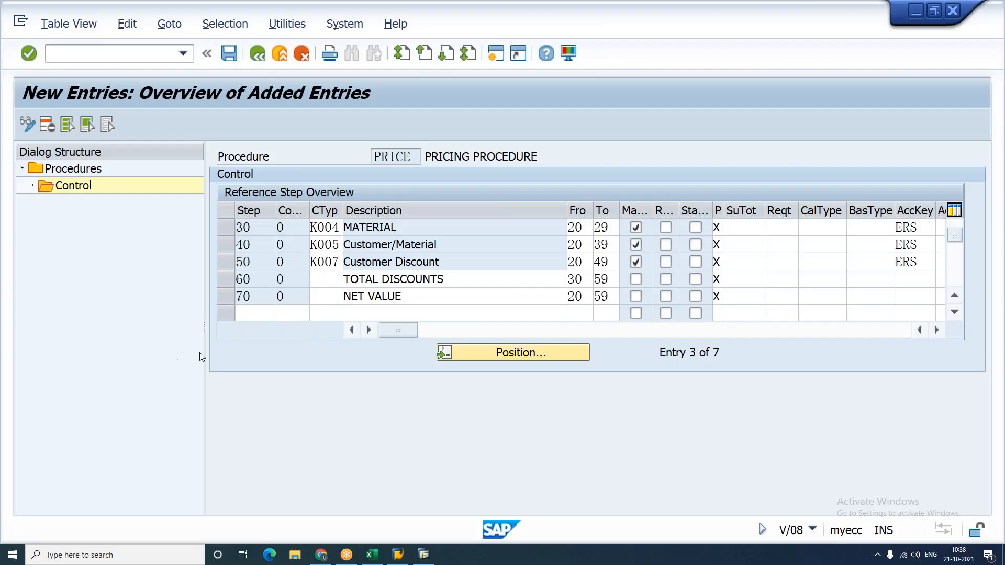
{"action": "type", "text": "2"}
{"action": "key", "text": "Return"}
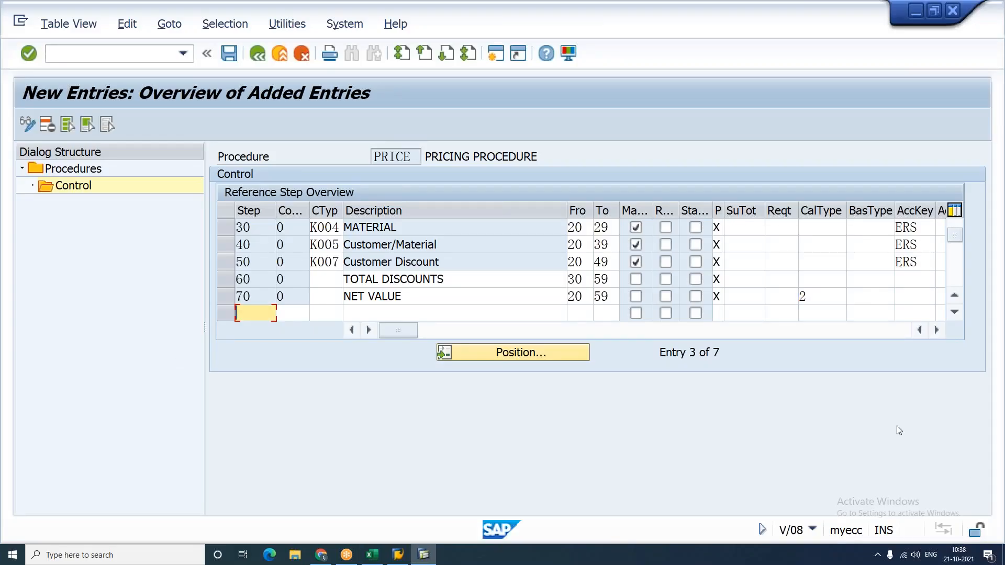
{"action": "left_click", "coordinate": [576, 297]}
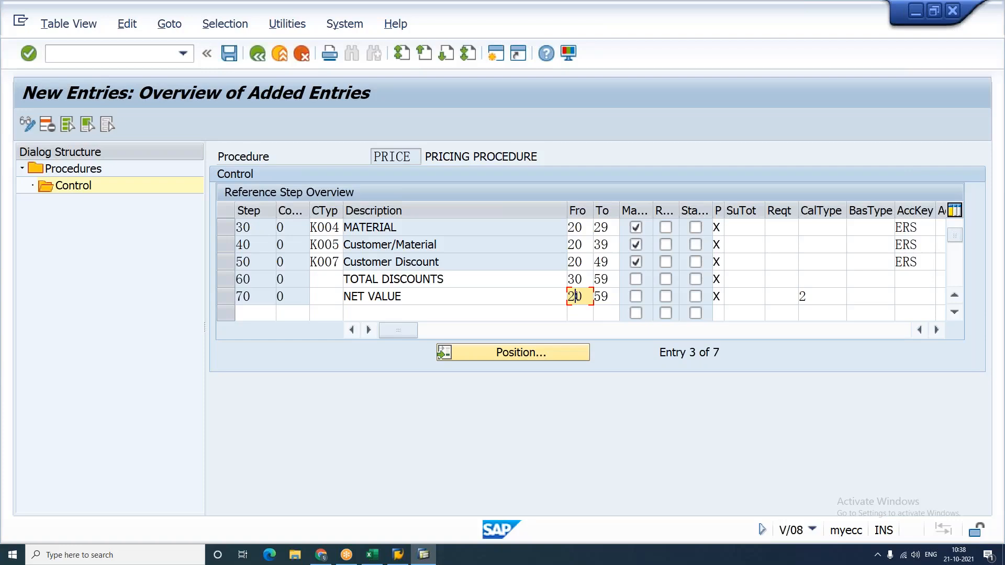
{"action": "left_click", "coordinate": [811, 295]}
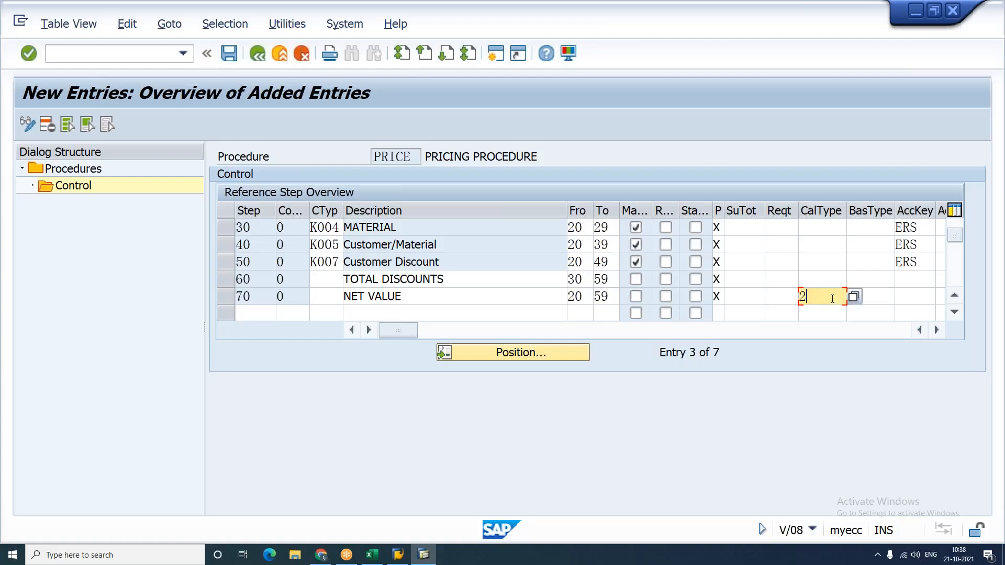
{"action": "left_click", "coordinate": [801, 17]}
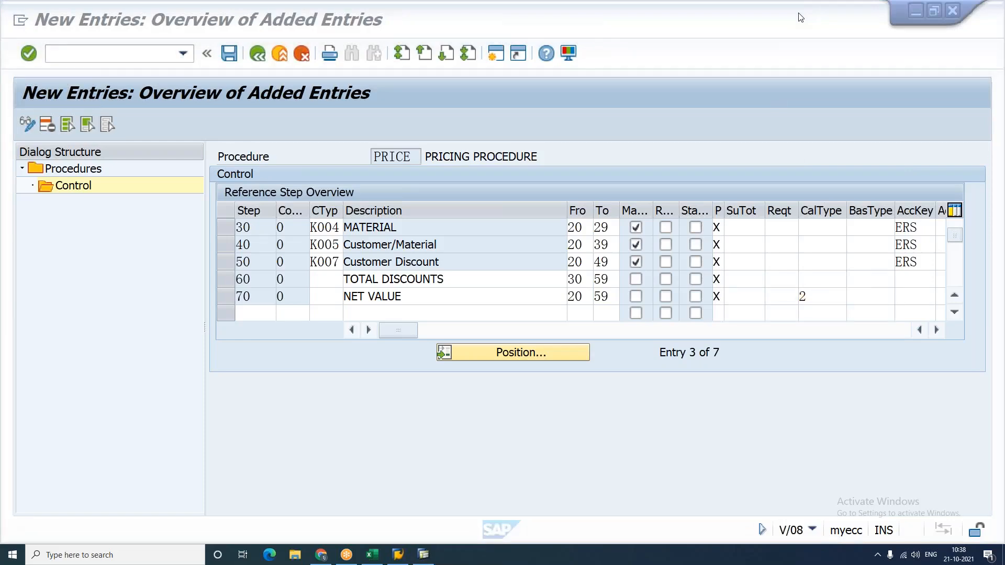
{"action": "left_click", "coordinate": [821, 50]}
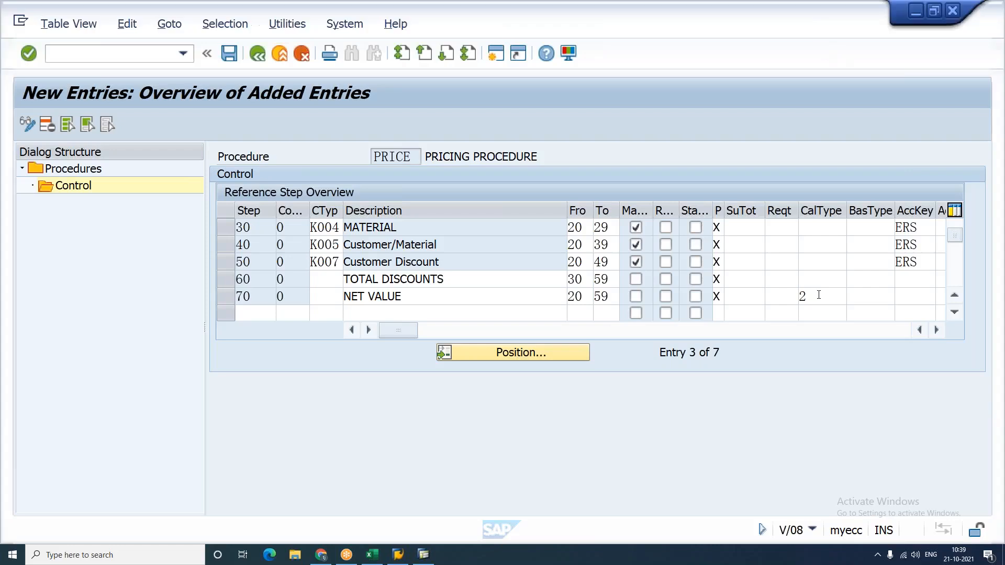
Step: Switch to the Excel notes and look up the output tax line and its condition type below NET VALUE
{"action": "left_click", "coordinate": [580, 299]}
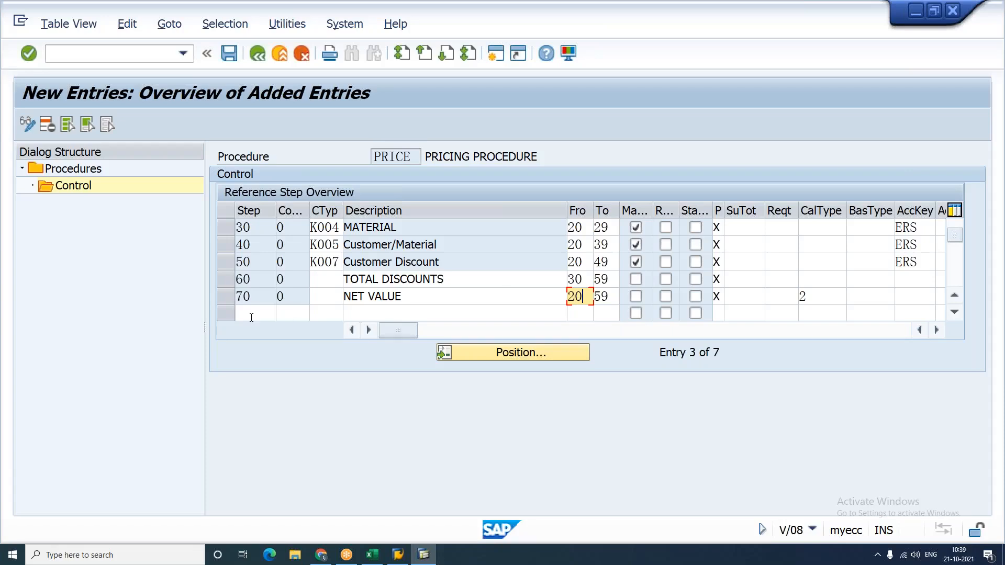
{"action": "left_click", "coordinate": [267, 307]}
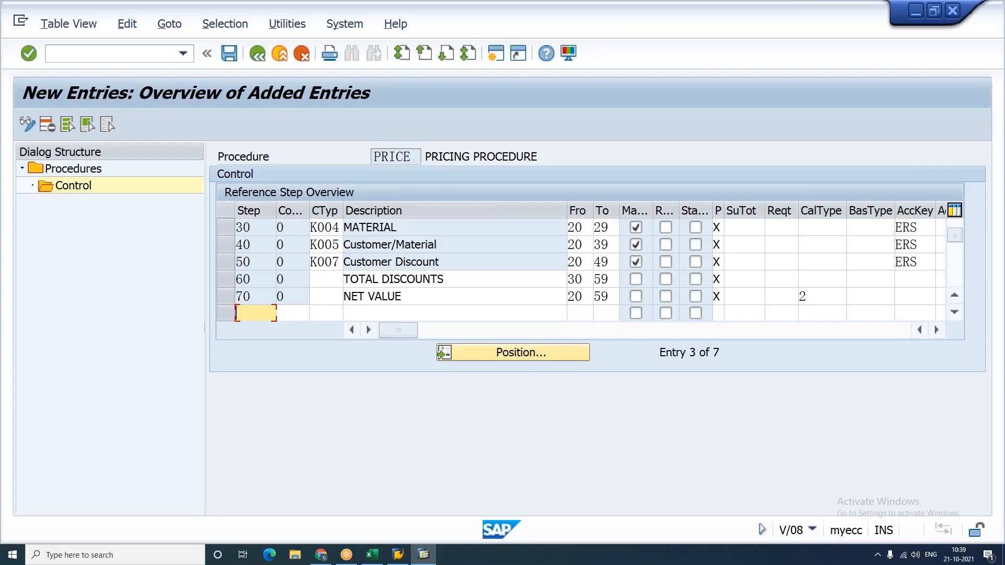
{"action": "left_click", "coordinate": [372, 554]}
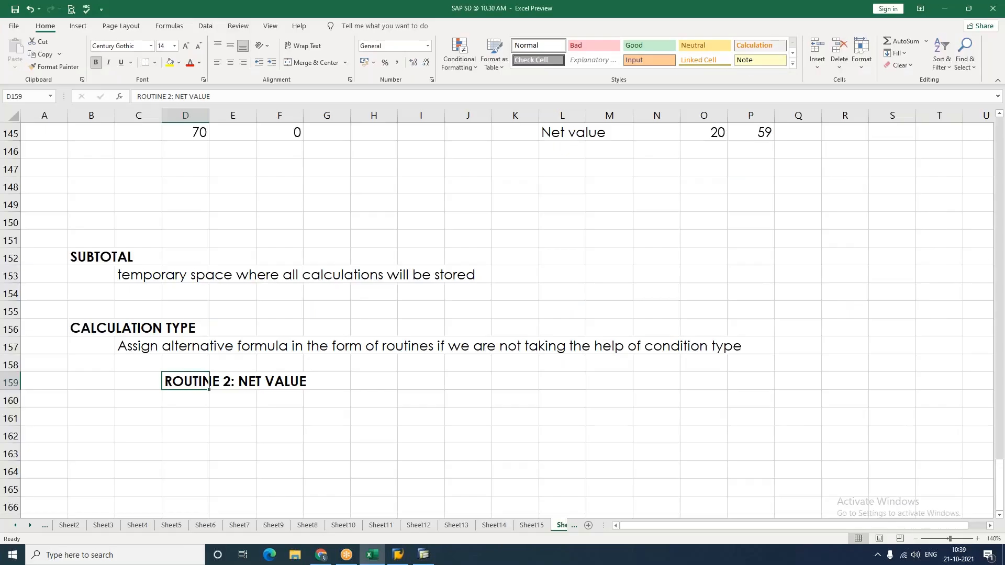
{"action": "scroll", "coordinate": [502, 314], "scroll_direction": "up", "scroll_amount": 3}
{"action": "scroll", "coordinate": [503, 314], "scroll_direction": "up", "scroll_amount": 20}
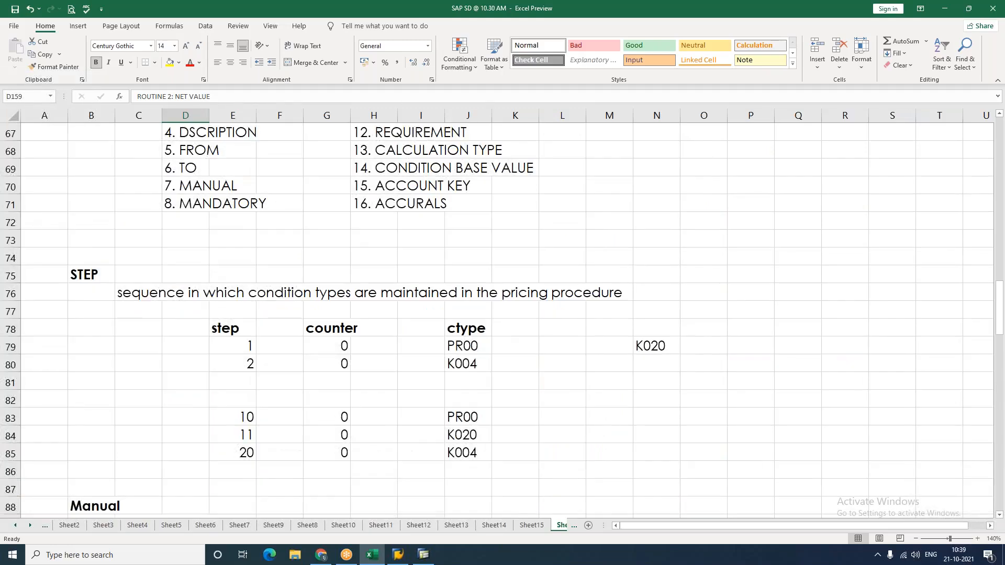
{"action": "scroll", "coordinate": [460, 240], "scroll_direction": "up", "scroll_amount": 6}
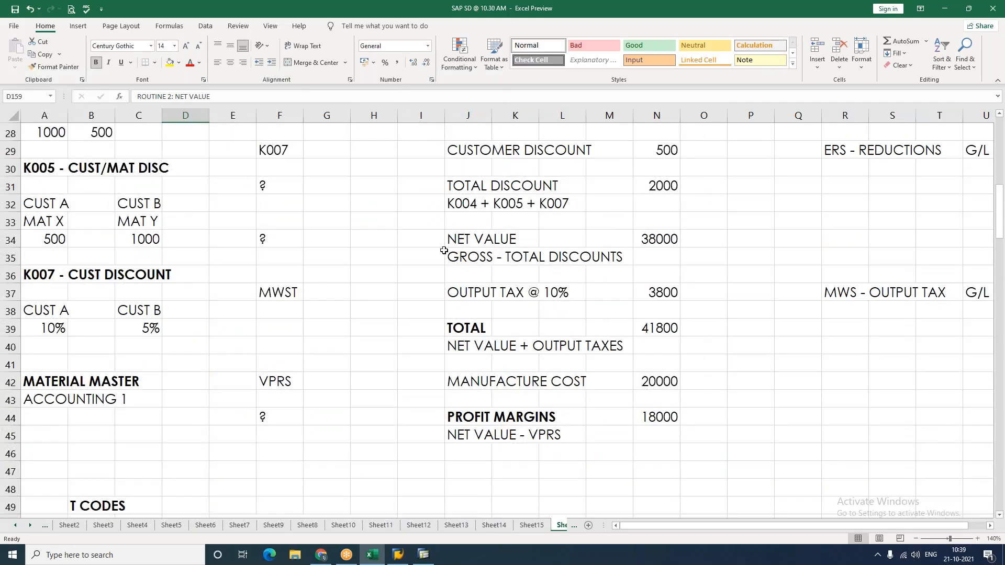
{"action": "left_click", "coordinate": [461, 240]}
{"action": "left_click", "coordinate": [463, 291]}
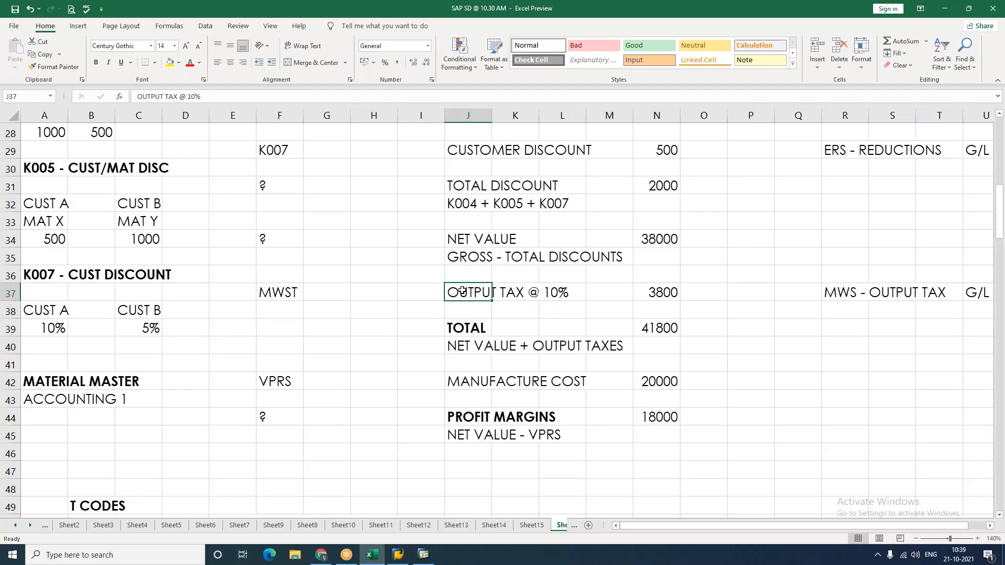
{"action": "left_click", "coordinate": [291, 296]}
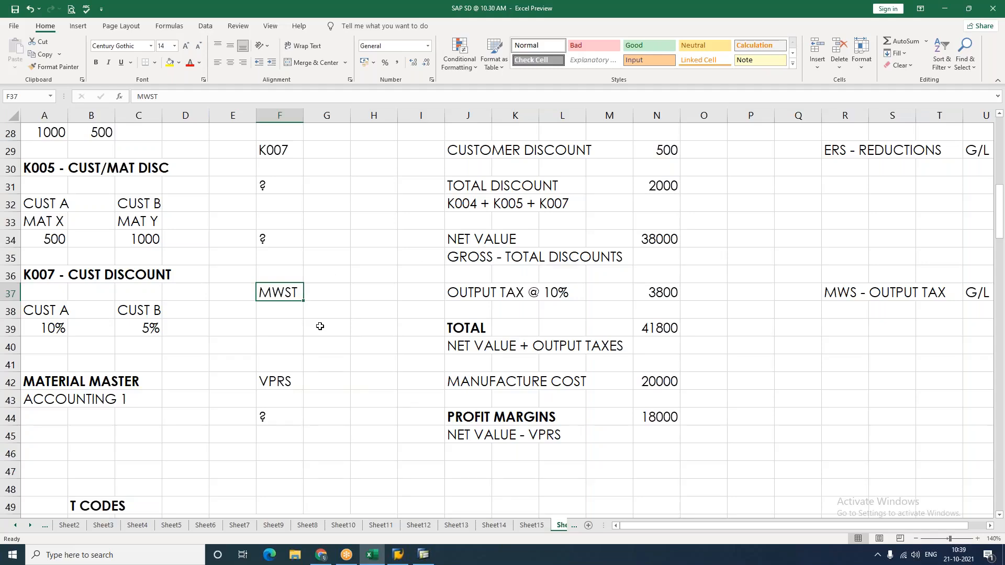
Step: Switch back to SAP and add step 80 with counter 0 and condition type MWST to the control overview
{"action": "left_click", "coordinate": [433, 560]}
{"action": "left_click", "coordinate": [253, 307]}
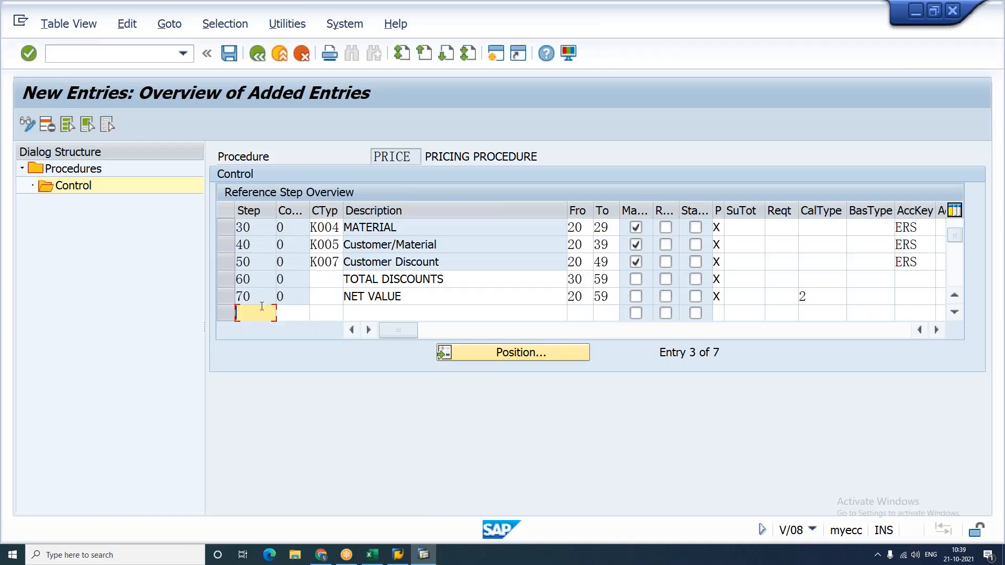
{"action": "type", "text": "80"}
{"action": "key", "text": "Tab"}
{"action": "type", "text": "0"}
{"action": "key", "text": "Tab"}
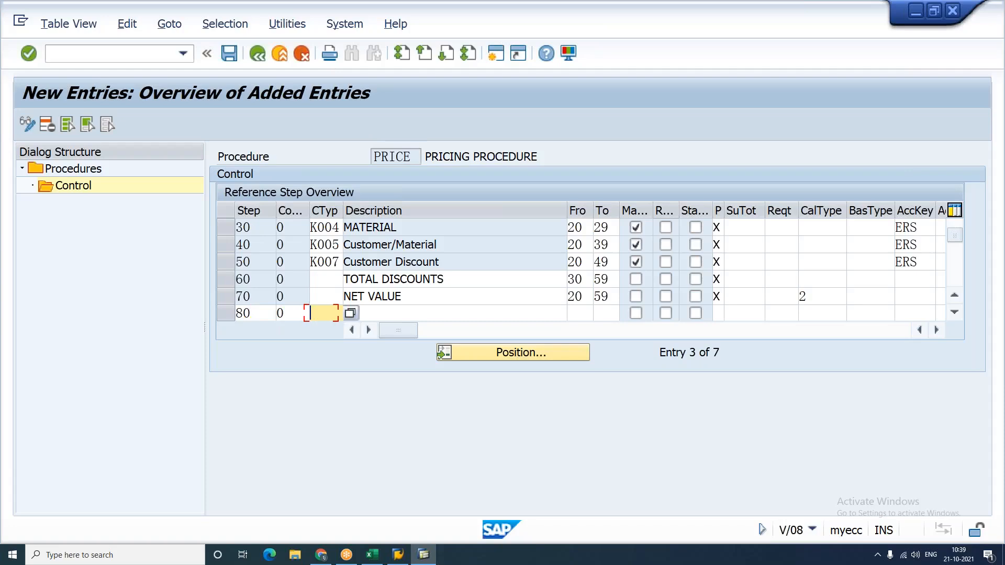
{"action": "type", "text": "MWST"}
{"action": "key", "text": "Return"}
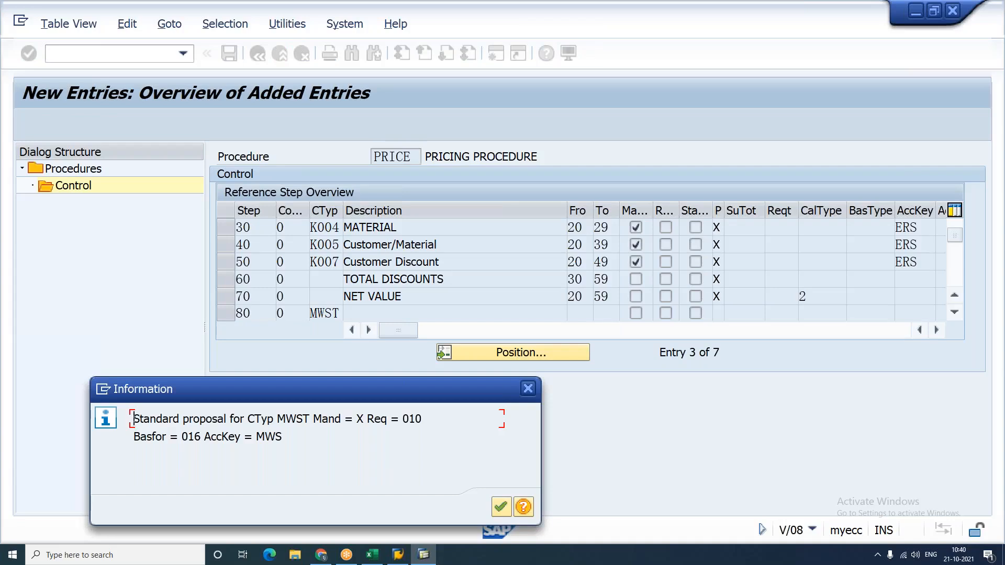
Step: Examine the standard proposal for MWST's mandatory flag, requirement, base formula and account key, and close the message
{"action": "left_click_drag", "start_coordinate": [423, 389], "coordinate": [556, 325]}
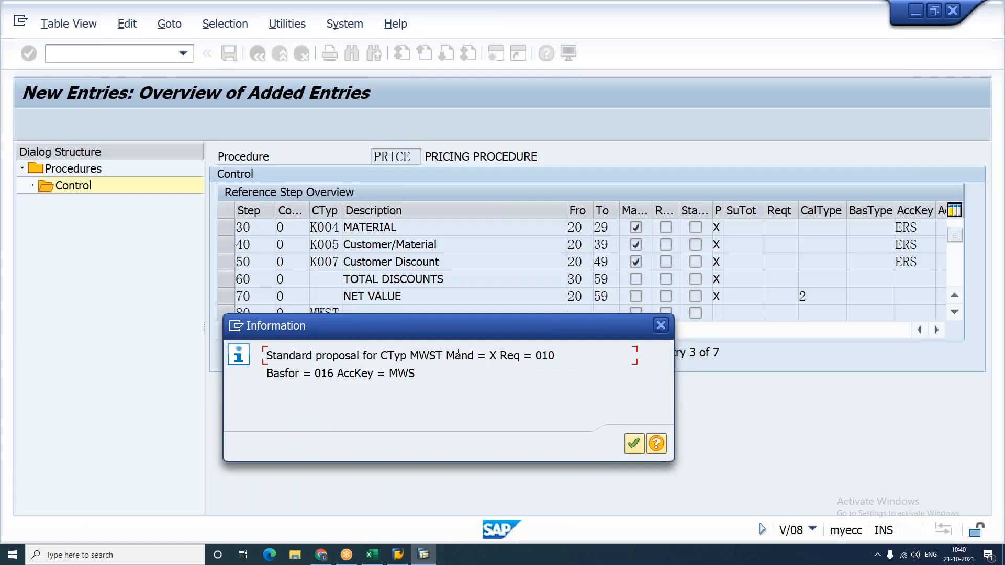
{"action": "left_click_drag", "start_coordinate": [449, 356], "coordinate": [492, 357]}
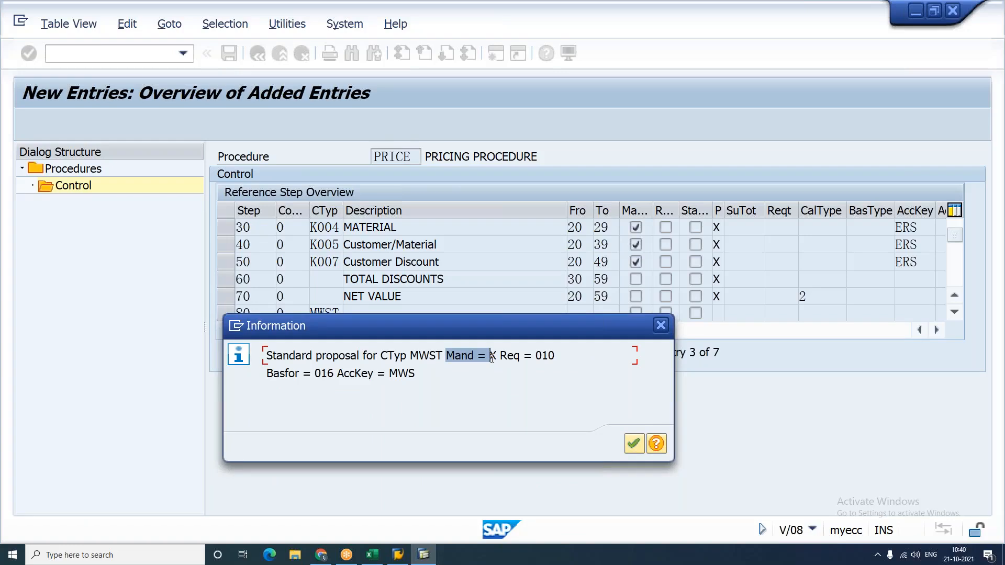
{"action": "left_click_drag", "start_coordinate": [501, 356], "coordinate": [570, 363]}
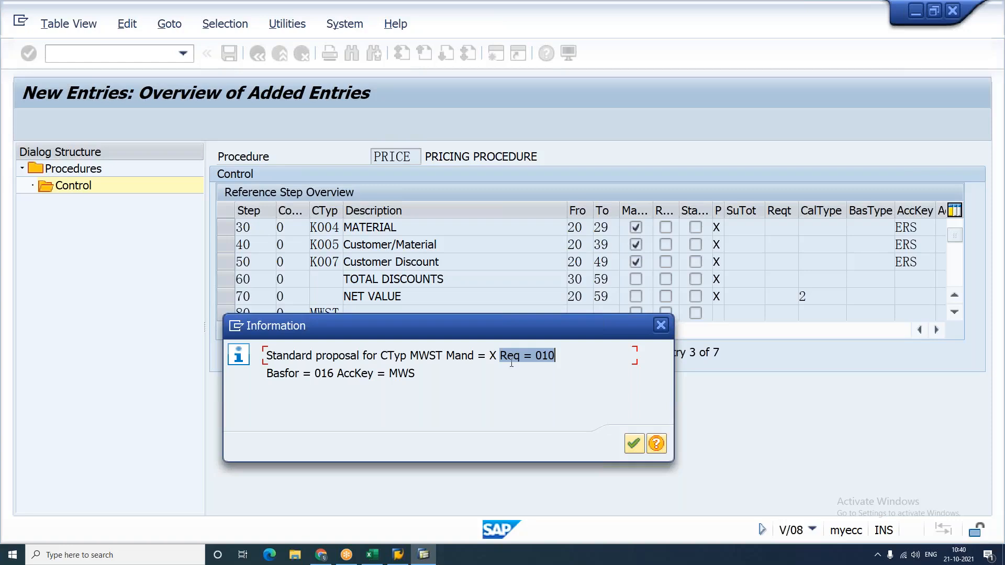
{"action": "left_click_drag", "start_coordinate": [266, 373], "coordinate": [346, 371]}
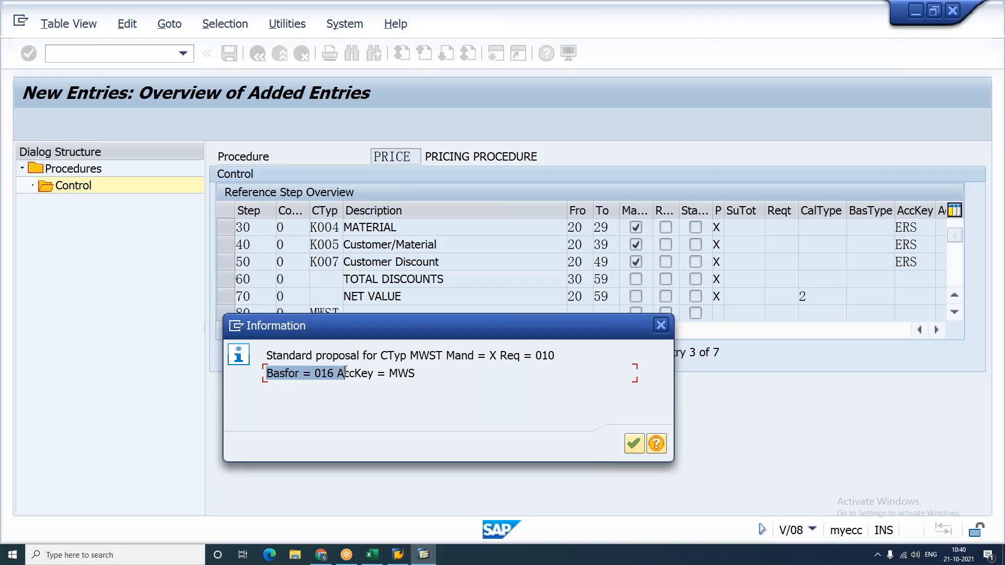
{"action": "left_click", "coordinate": [416, 372]}
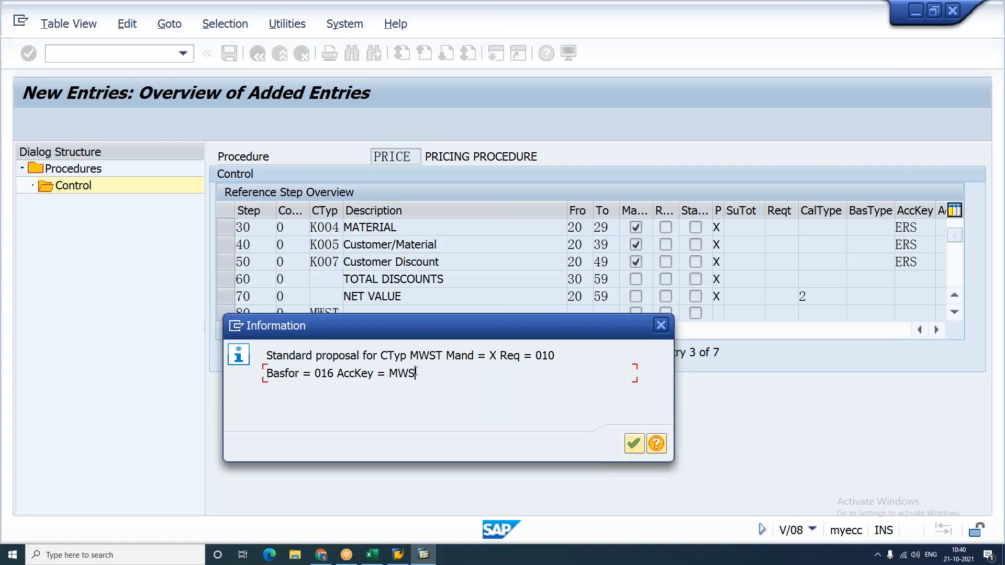
{"action": "key", "text": "Return"}
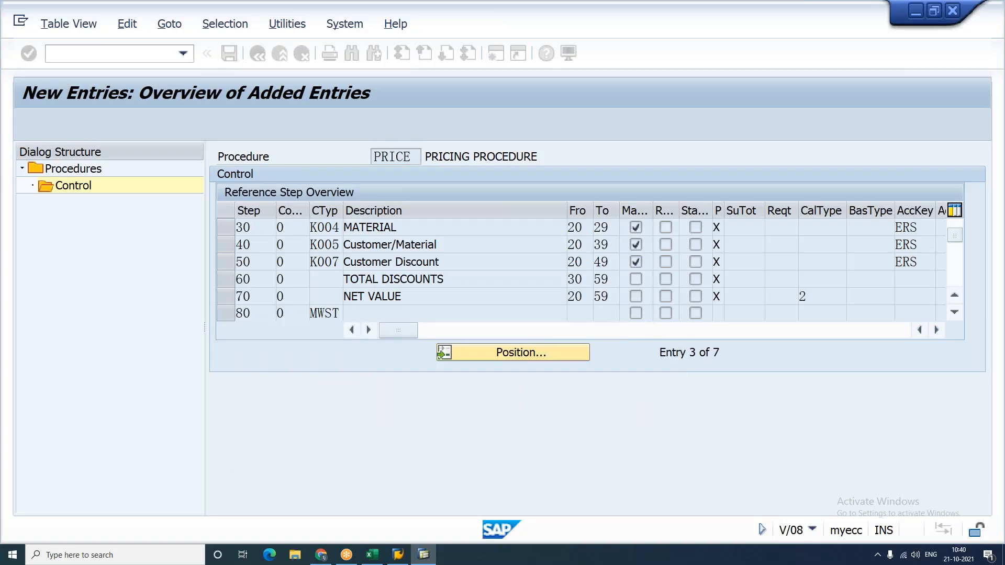
{"action": "left_click", "coordinate": [437, 225]}
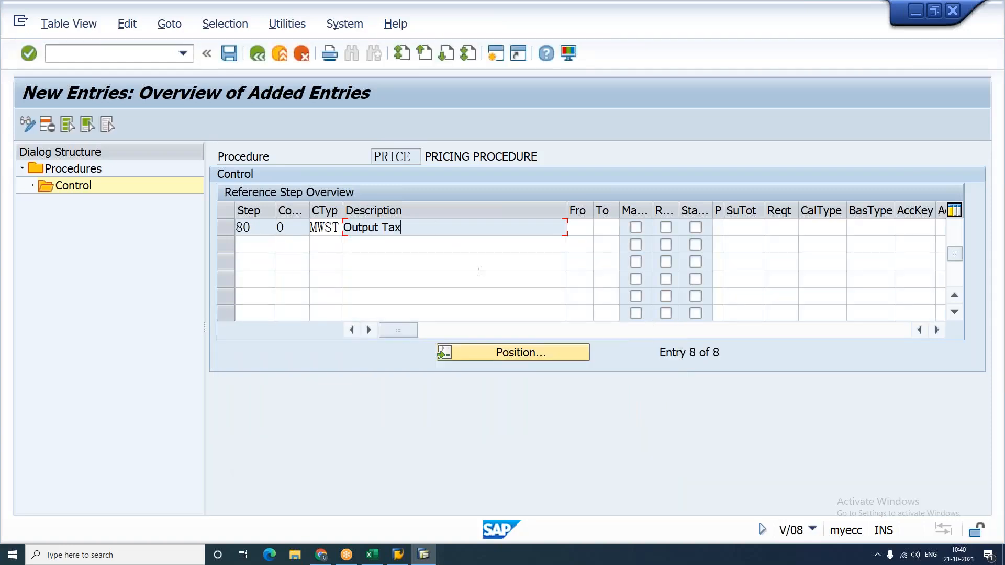
Step: Mark the Output Tax step as required and set its print indicator to X
{"action": "scroll", "coordinate": [501, 271], "scroll_direction": "up", "scroll_amount": 1}
{"action": "scroll", "coordinate": [501, 271], "scroll_direction": "up", "scroll_amount": 1}
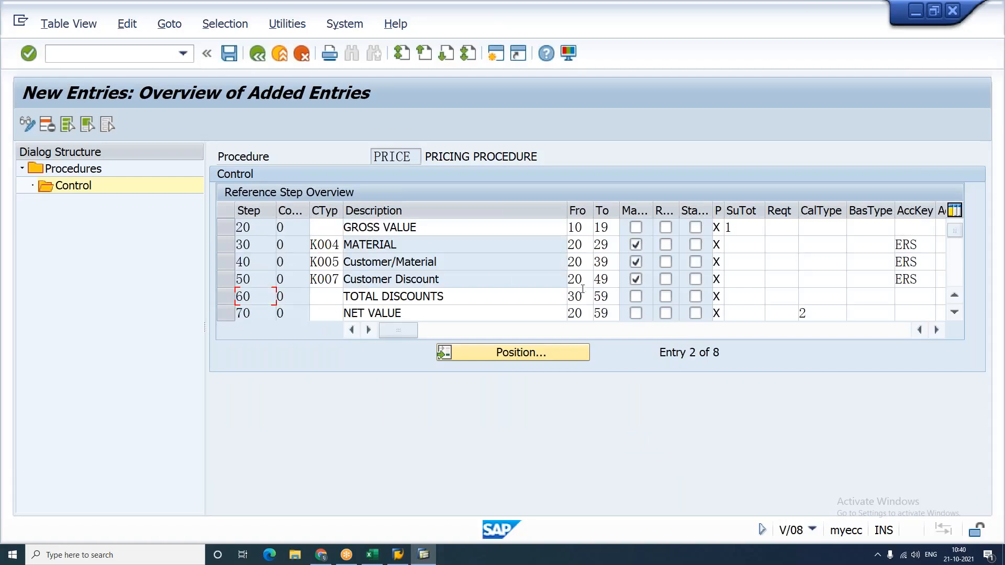
{"action": "scroll", "coordinate": [501, 271], "scroll_direction": "down", "scroll_amount": 1}
{"action": "left_click", "coordinate": [580, 279]}
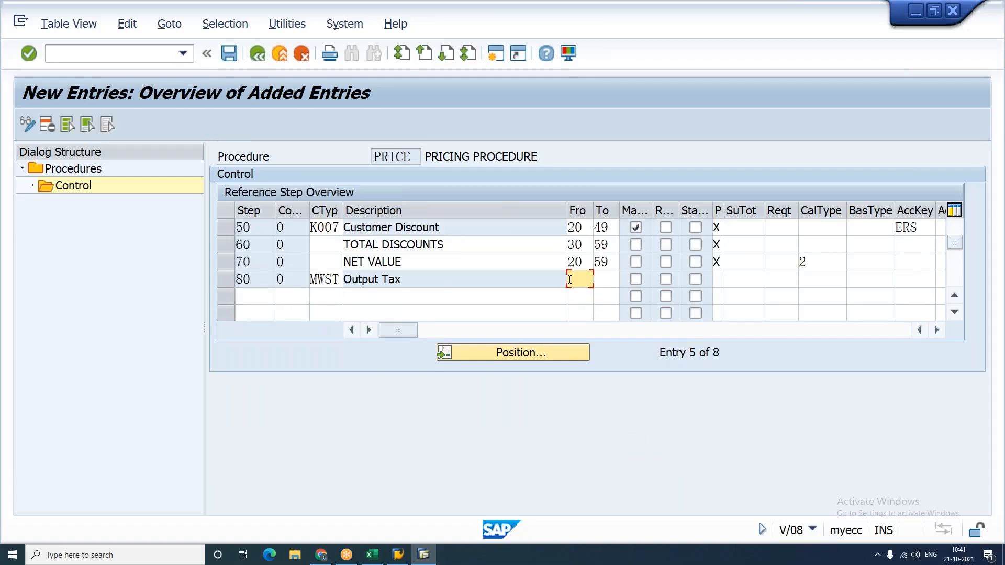
{"action": "left_click", "coordinate": [608, 281]}
{"action": "left_click", "coordinate": [665, 280]}
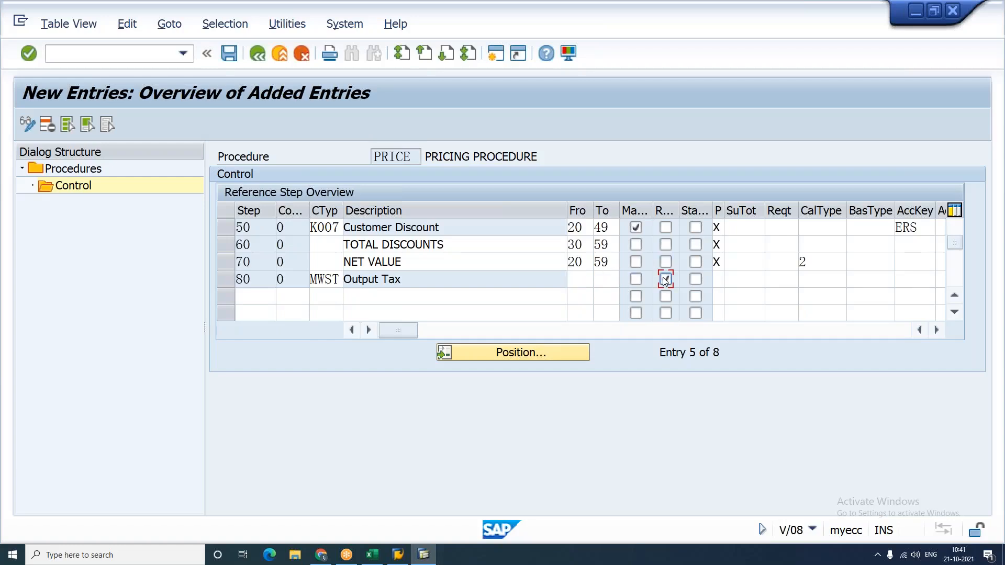
{"action": "left_click", "coordinate": [717, 280]}
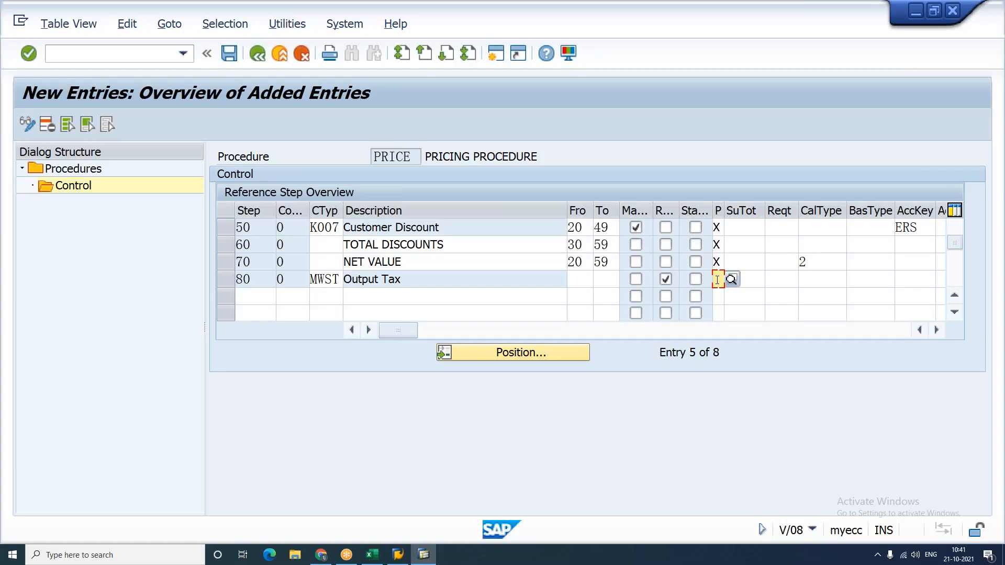
{"action": "type", "text": "X"}
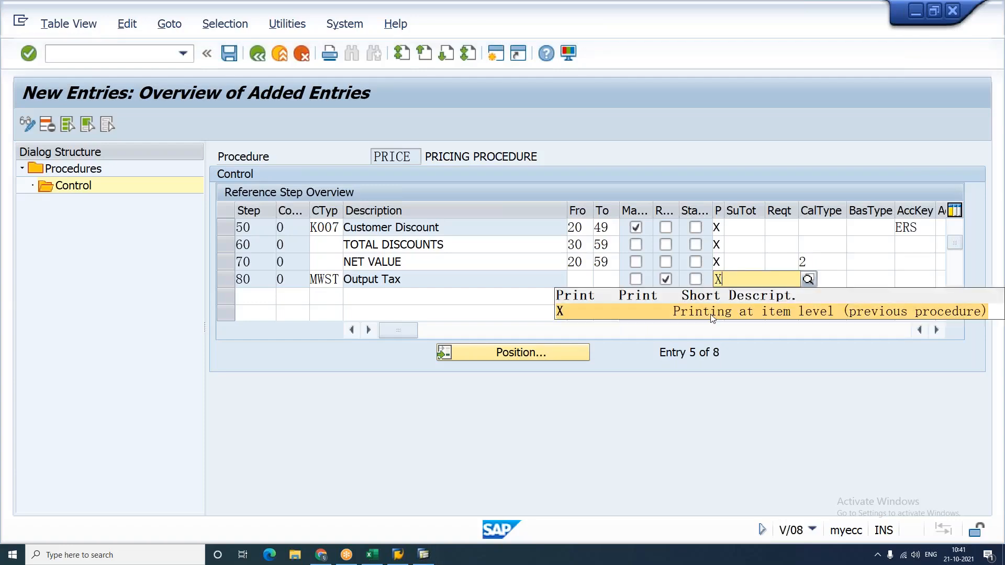
{"action": "left_click", "coordinate": [712, 313]}
Step: Set the Output Tax step's requirement to routine 10, Plant is set
{"action": "left_click", "coordinate": [780, 281]}
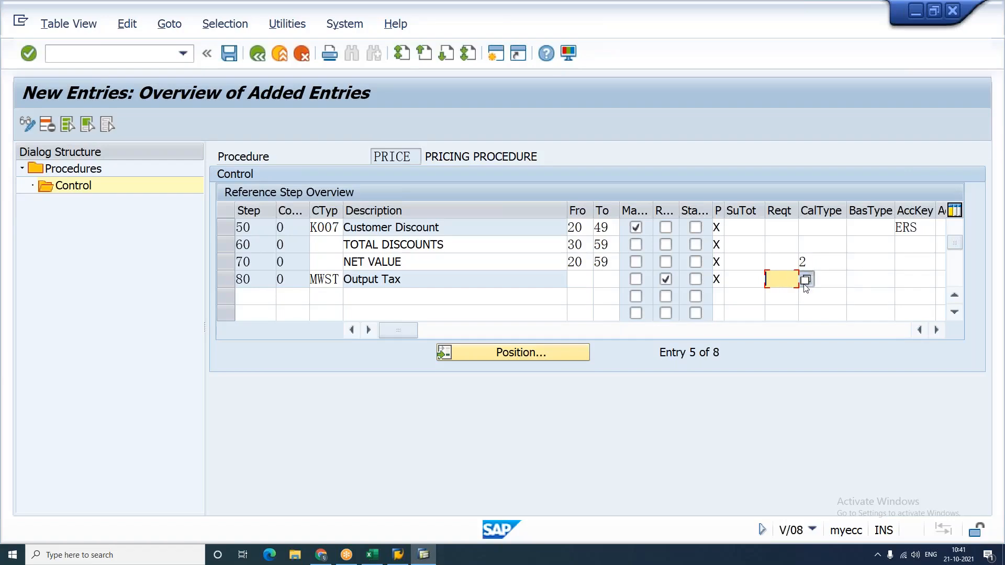
{"action": "left_click", "coordinate": [805, 281]}
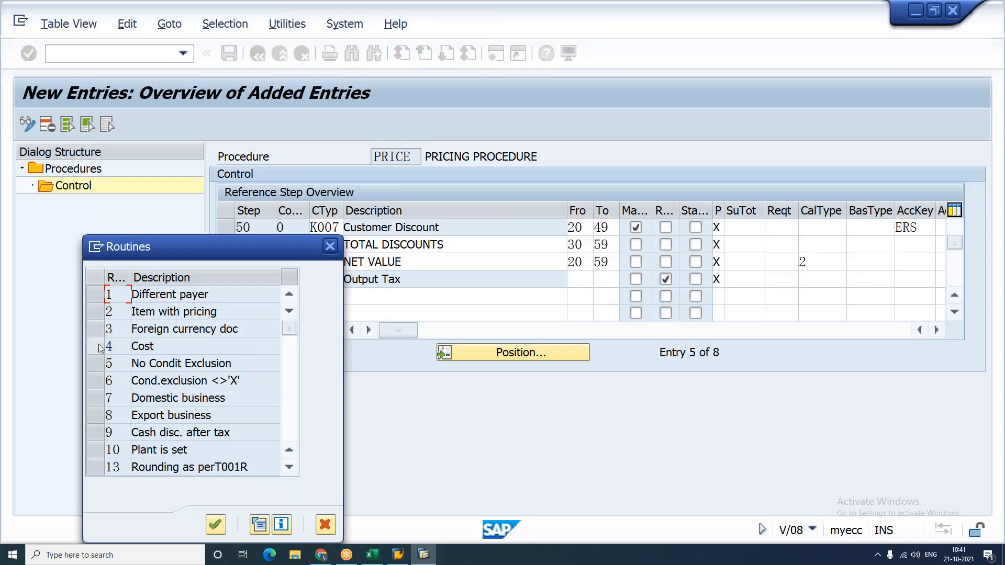
{"action": "left_click", "coordinate": [106, 454]}
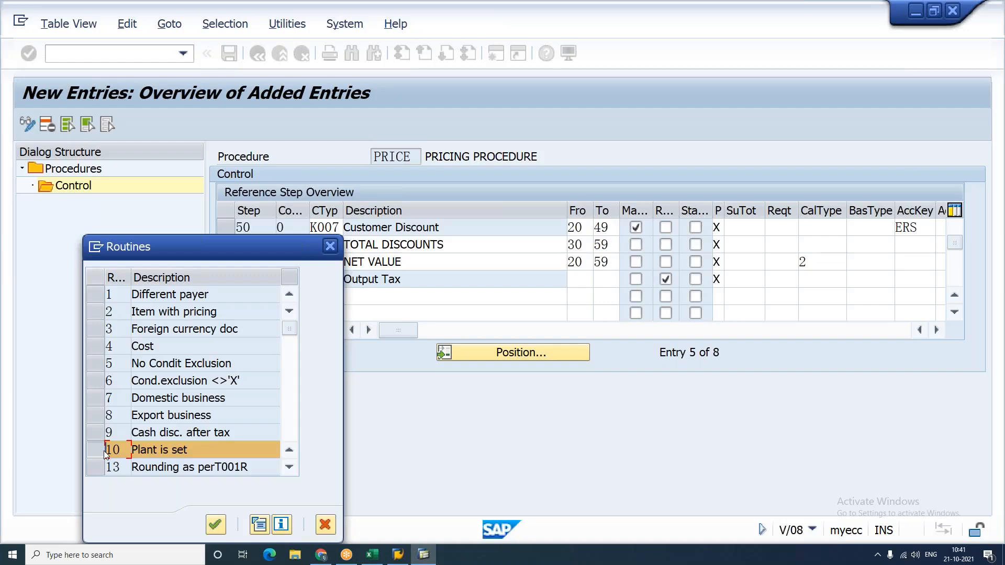
{"action": "double_click", "coordinate": [105, 452]}
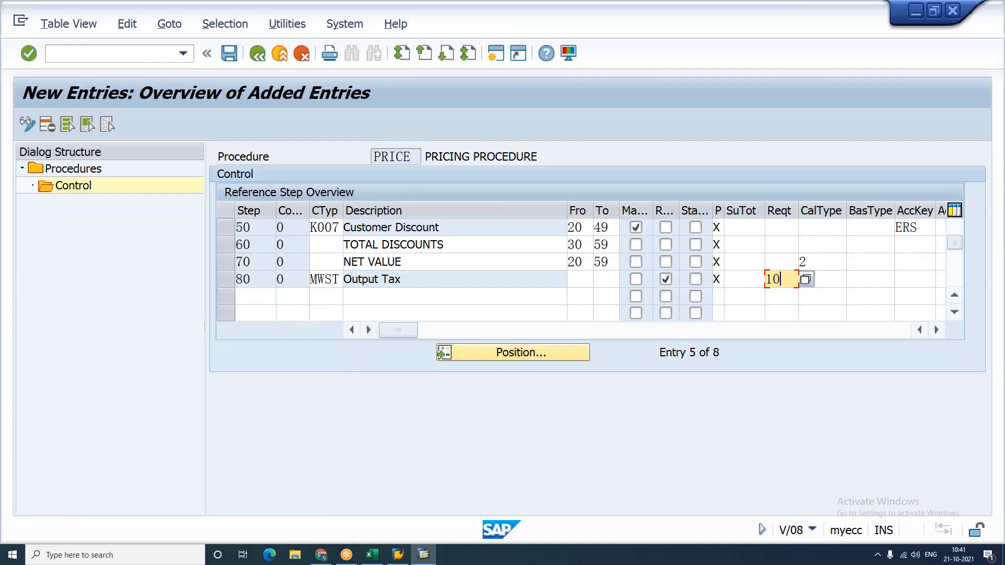
Step: Examine the Output Tax step's From, To and base type cells in relation to the NET VALUE step
{"action": "left_click", "coordinate": [874, 280]}
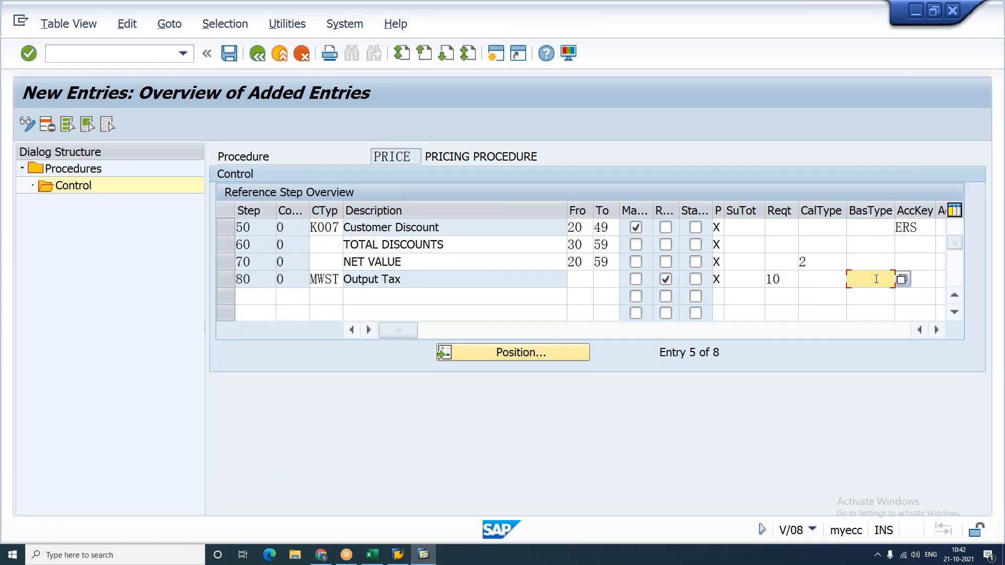
{"action": "left_click", "coordinate": [577, 278]}
{"action": "key", "text": "Tab"}
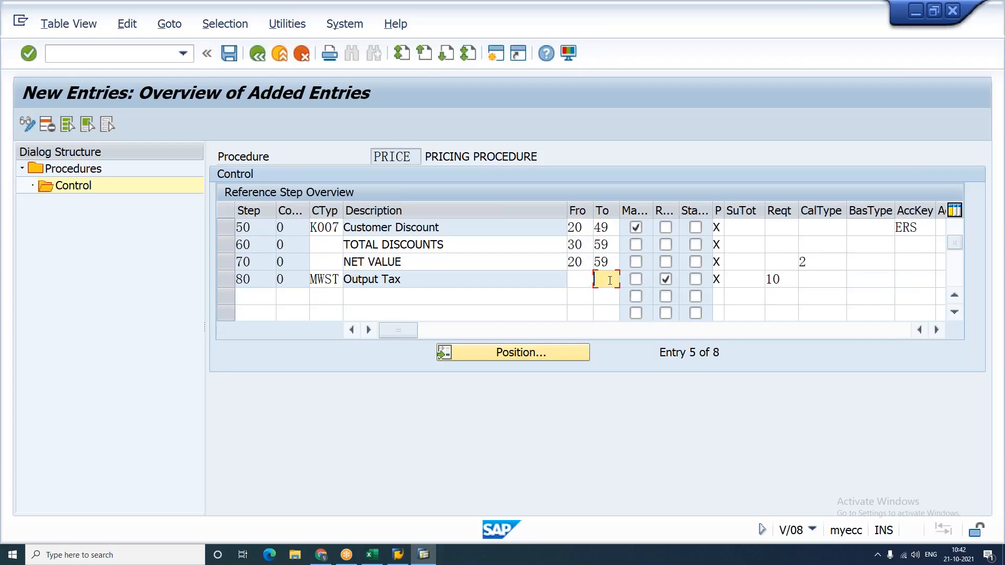
{"action": "left_click", "coordinate": [582, 281]}
{"action": "left_click", "coordinate": [608, 281]}
{"action": "left_click", "coordinate": [583, 281]}
{"action": "left_click", "coordinate": [602, 281]}
{"action": "left_click", "coordinate": [582, 280]}
{"action": "left_click", "coordinate": [612, 277]}
{"action": "left_click", "coordinate": [856, 281]}
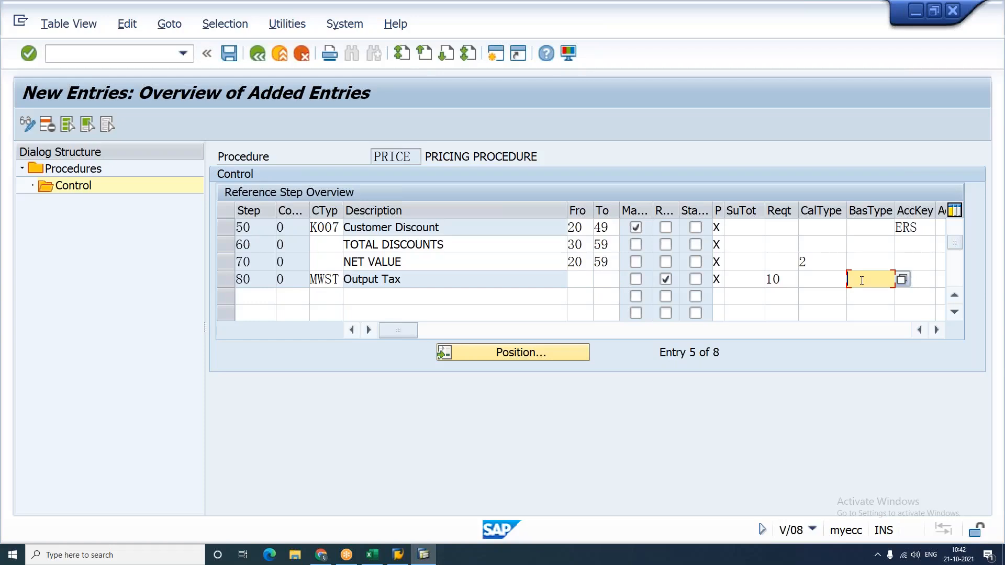
{"action": "left_click", "coordinate": [583, 283]}
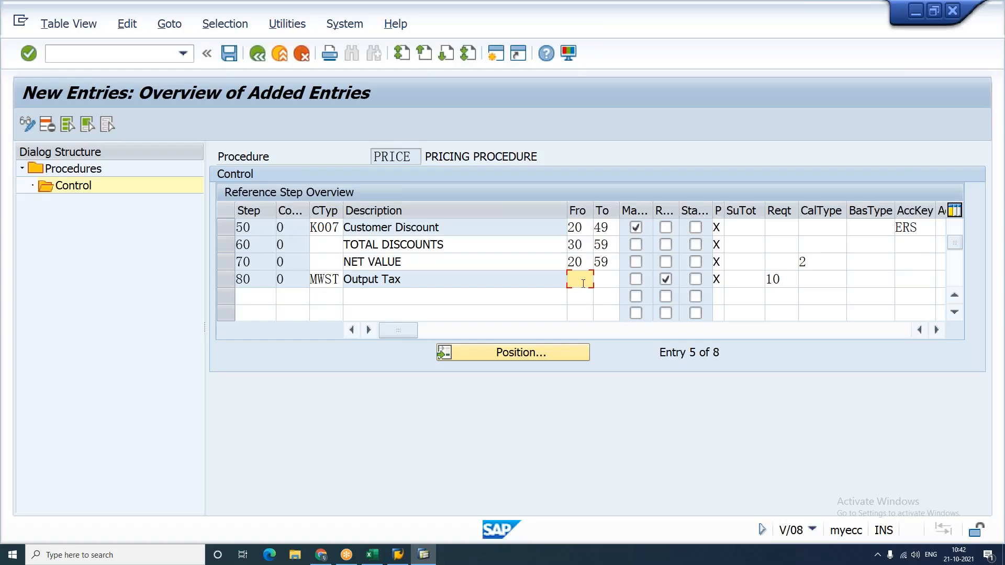
{"action": "left_click", "coordinate": [414, 279]}
{"action": "left_click", "coordinate": [497, 264]}
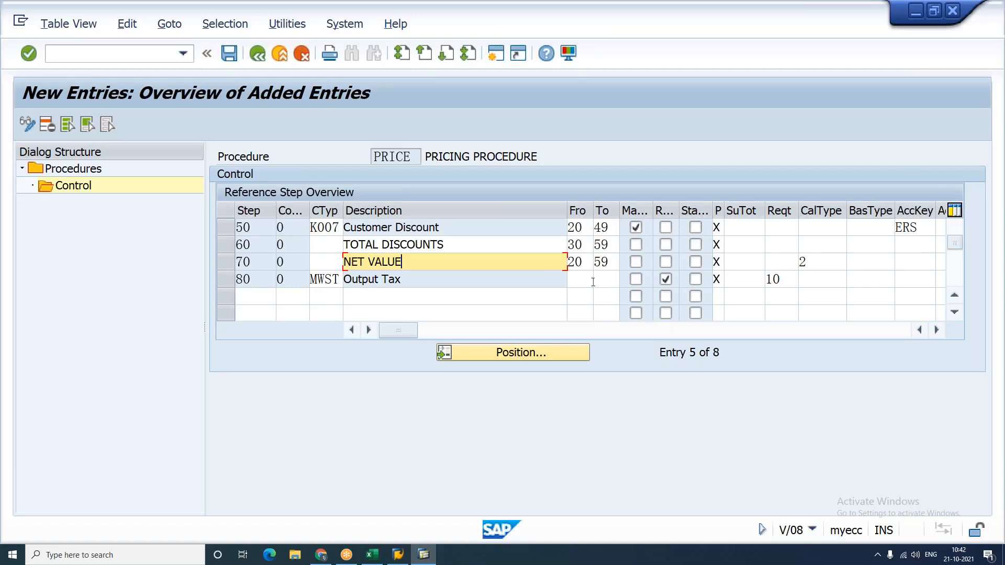
Step: Set the Output Tax step's base type to routine 16, Net Value + XWORKD
{"action": "left_click", "coordinate": [866, 283]}
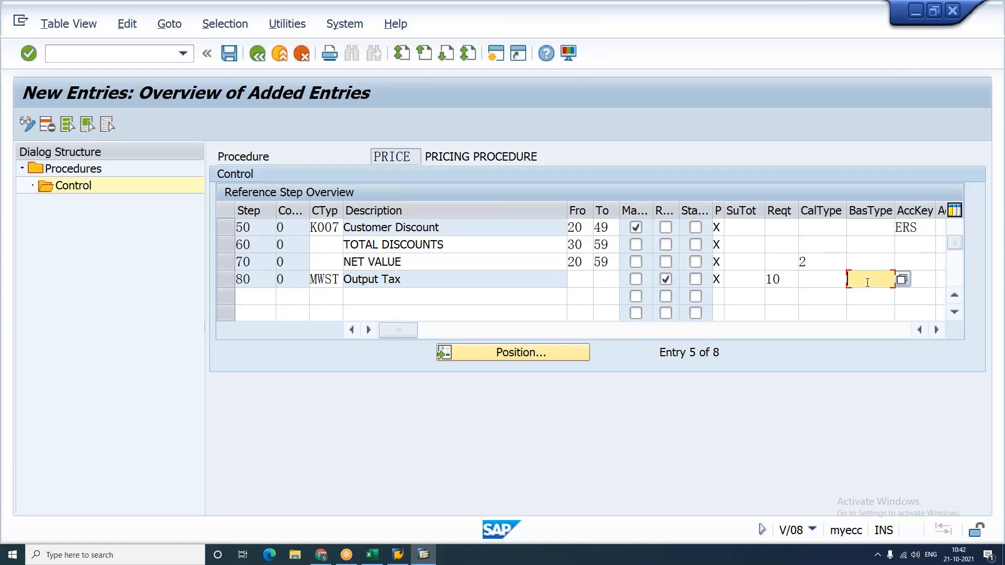
{"action": "left_click", "coordinate": [900, 279]}
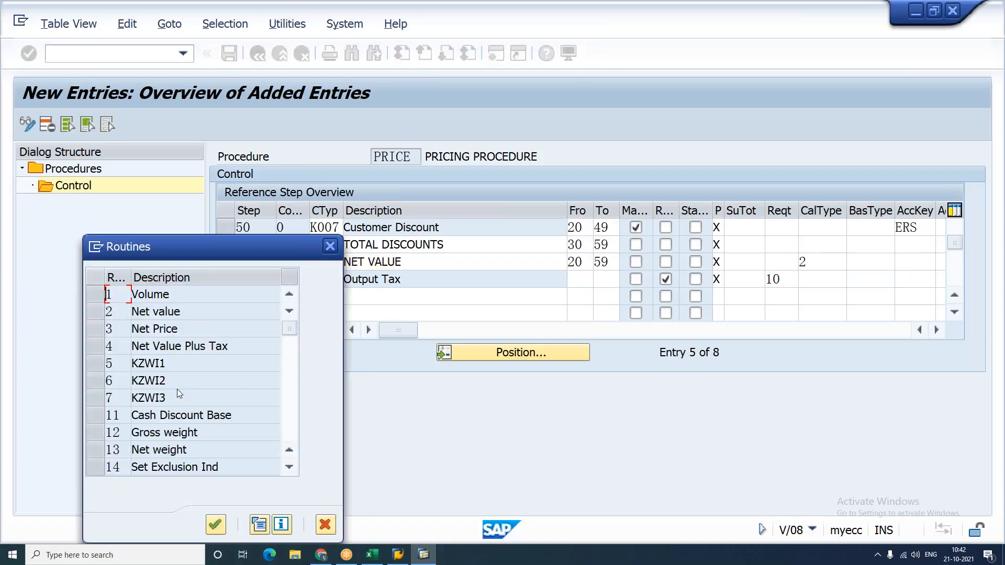
{"action": "scroll", "coordinate": [177, 389], "scroll_direction": "down", "scroll_amount": 5}
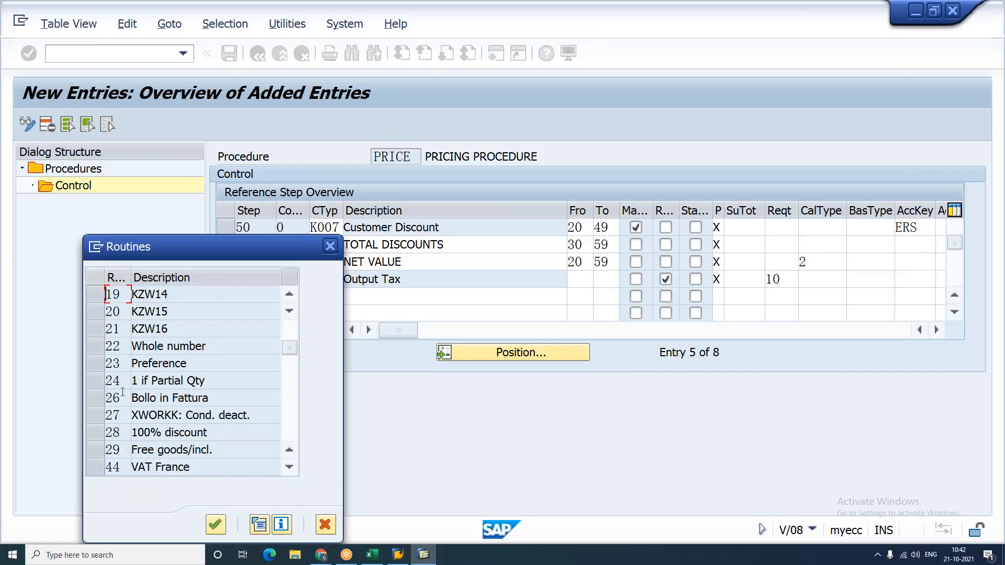
{"action": "scroll", "coordinate": [96, 398], "scroll_direction": "up", "scroll_amount": 1}
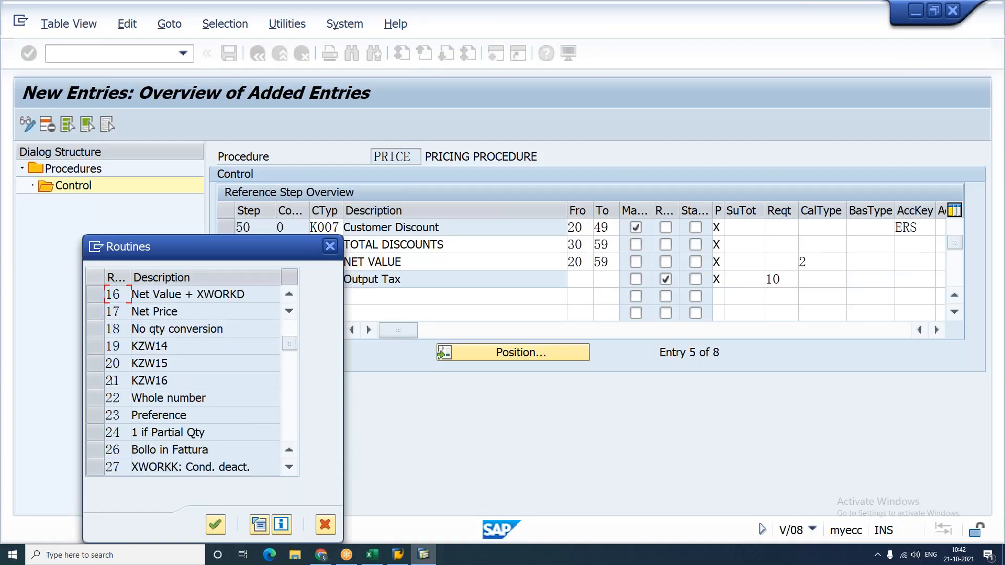
{"action": "left_click", "coordinate": [95, 295]}
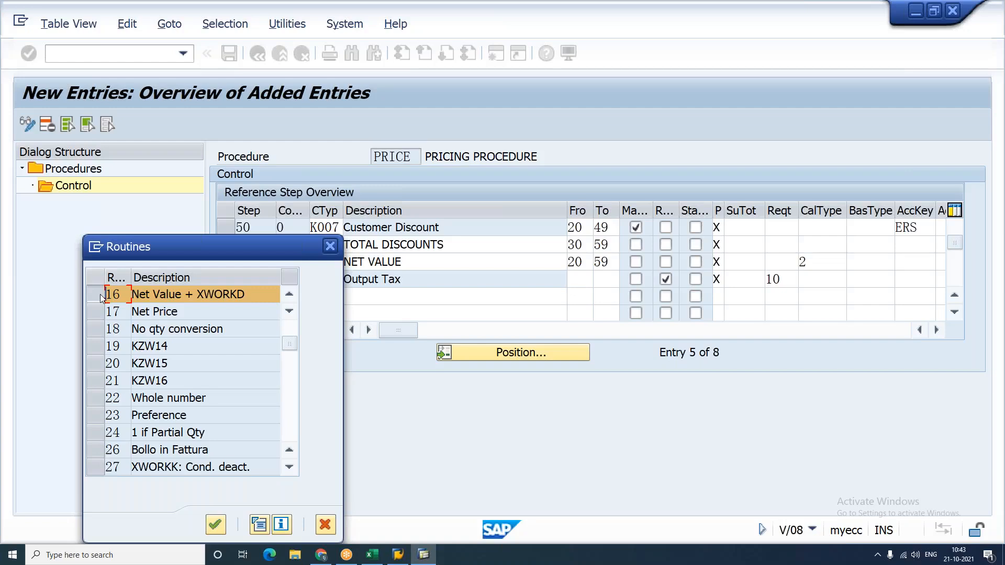
{"action": "double_click", "coordinate": [103, 295]}
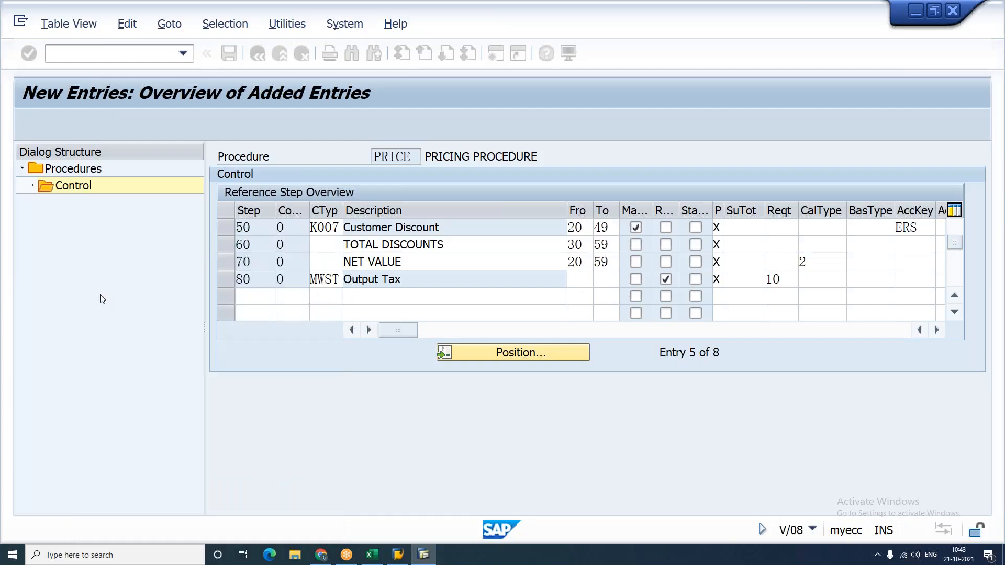
Step: Set the Output Tax step's account key to MWS and close the standard proposal message
{"action": "type", "text": "MWS"}
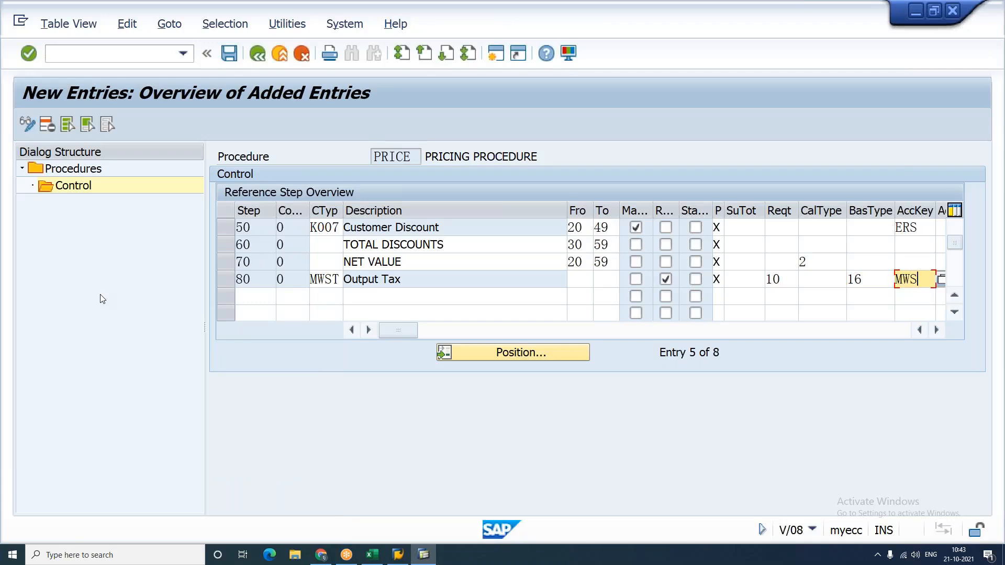
{"action": "key", "text": "Return"}
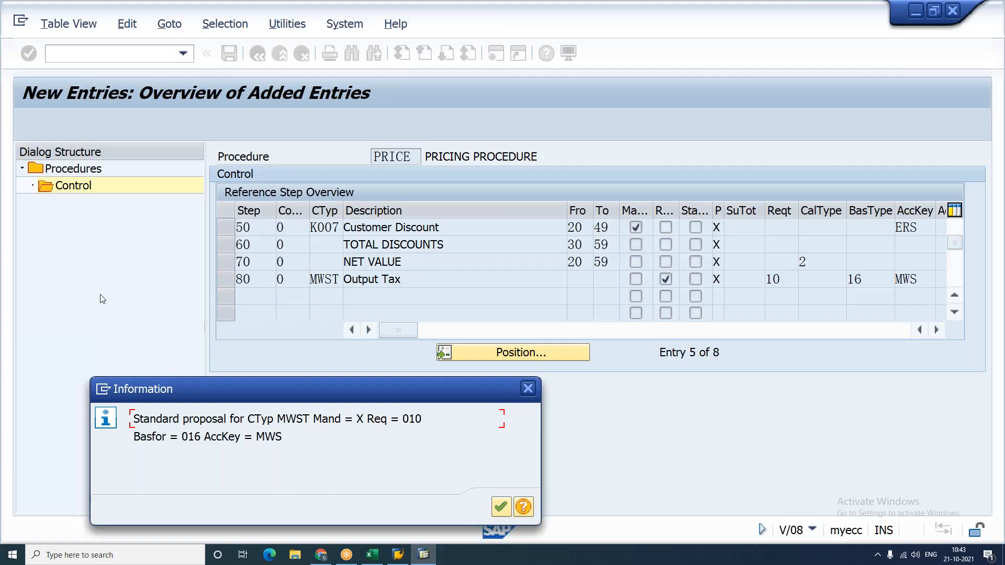
{"action": "key", "text": "Return"}
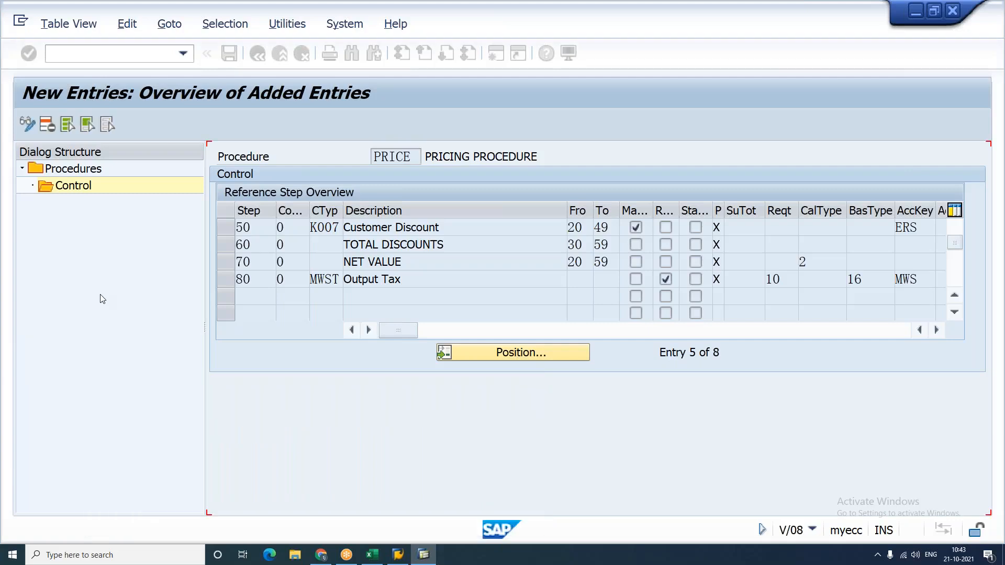
Step: Switch to the Excel notes and add the bold heading CONDITION BASE VALUE in cell B170, below the calculation type notes
{"action": "left_click", "coordinate": [372, 555]}
{"action": "scroll", "coordinate": [403, 373], "scroll_direction": "down", "scroll_amount": 20}
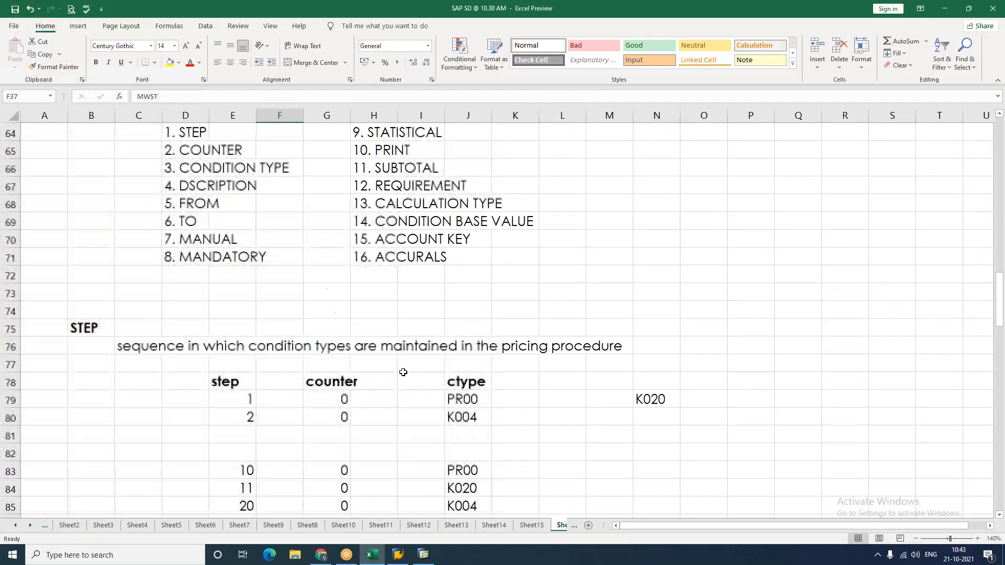
{"action": "scroll", "coordinate": [403, 372], "scroll_direction": "down", "scroll_amount": 8}
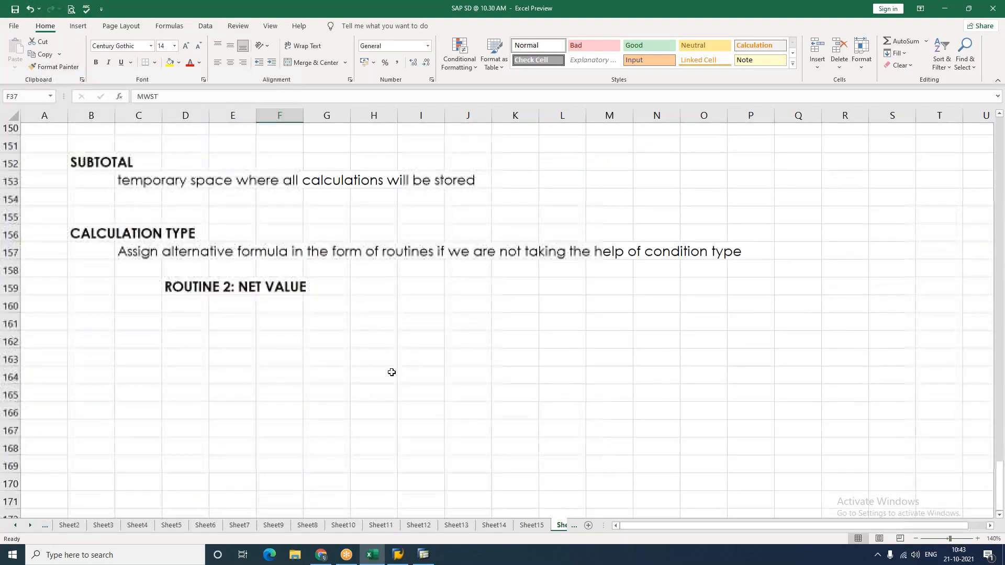
{"action": "left_click", "coordinate": [104, 471]}
{"action": "scroll", "coordinate": [534, 282], "scroll_direction": "down", "scroll_amount": 3}
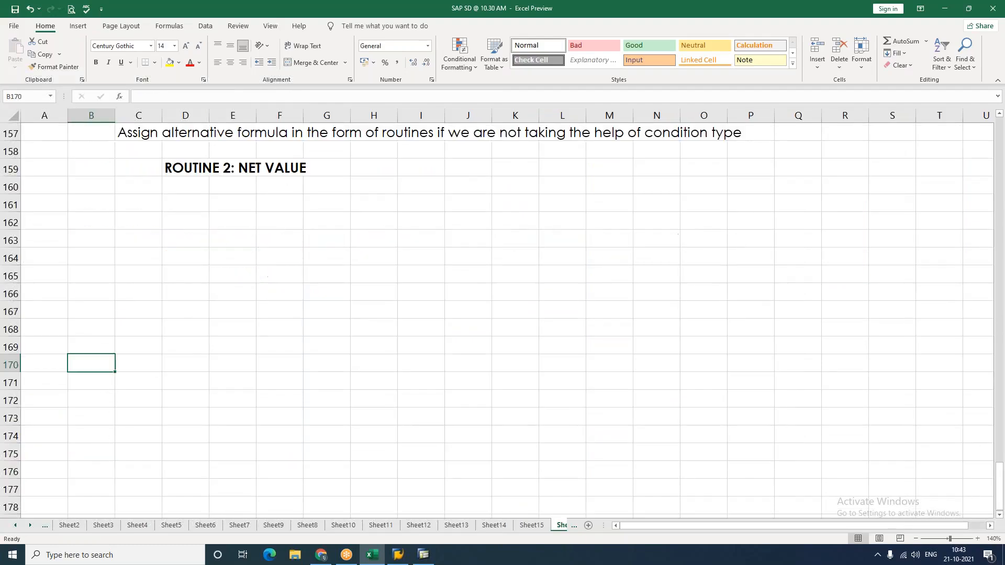
{"action": "type", "text": "CONDITI"}
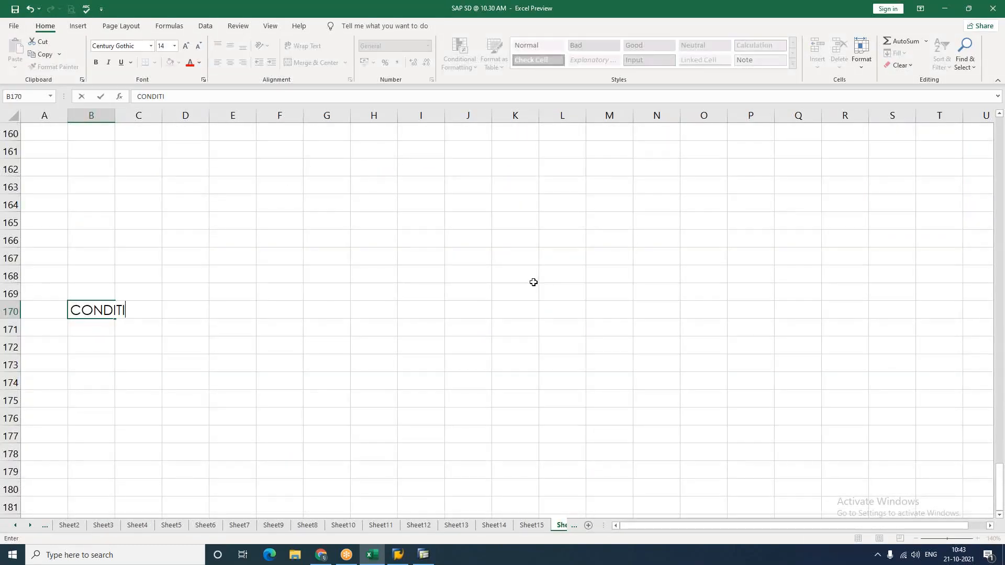
{"action": "type", "text": "ON BASE VALUE"}
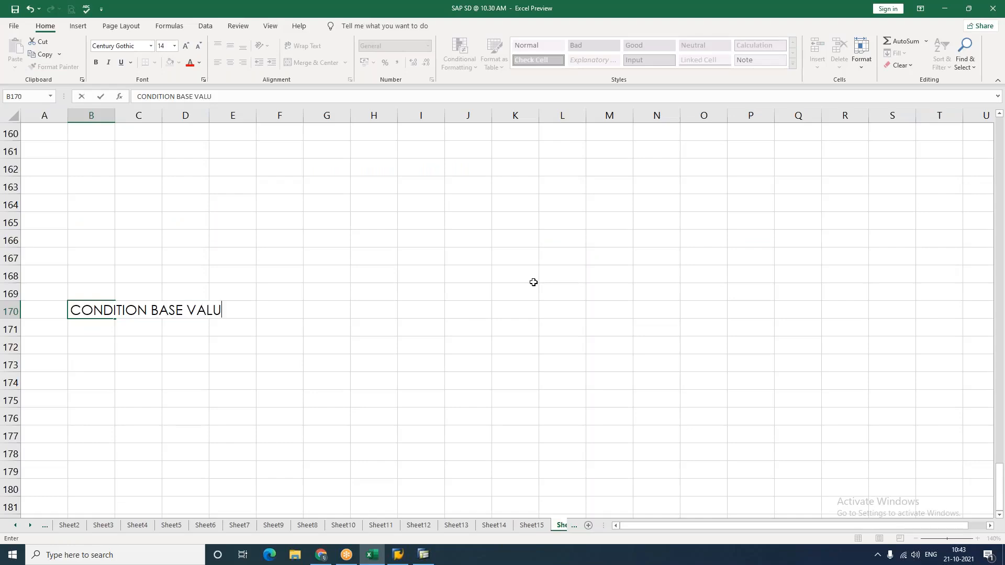
{"action": "key", "text": "Return"}
{"action": "key", "text": "Up"}
{"action": "key", "text": "ctrl+b"}
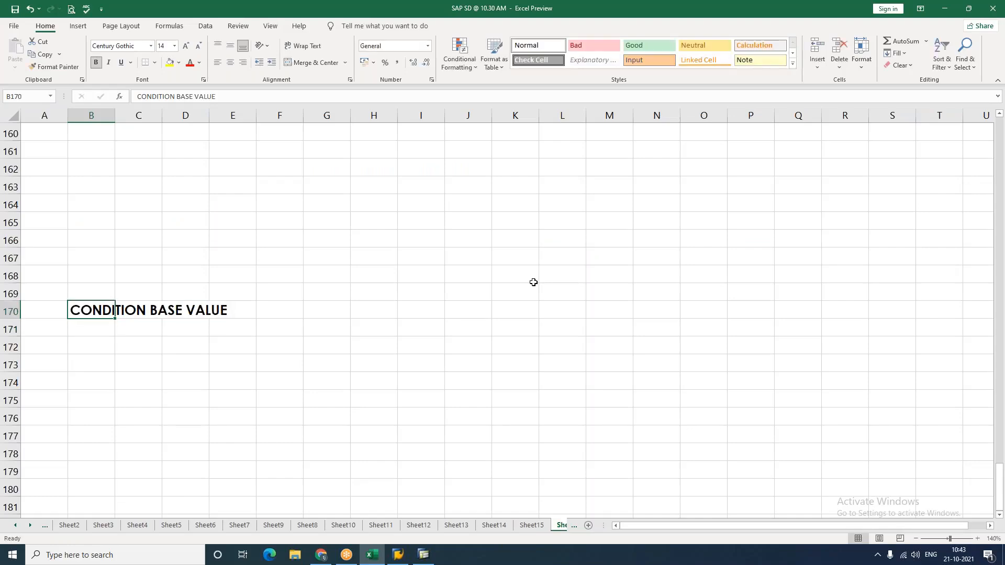
Step: Enter the explanation "If we are not taking the help of from and to columns assign alternative formula" in D171
{"action": "key", "text": "Down"}
{"action": "key", "text": "Right"}
{"action": "key", "text": "Right"}
{"action": "type", "text": "If w"}
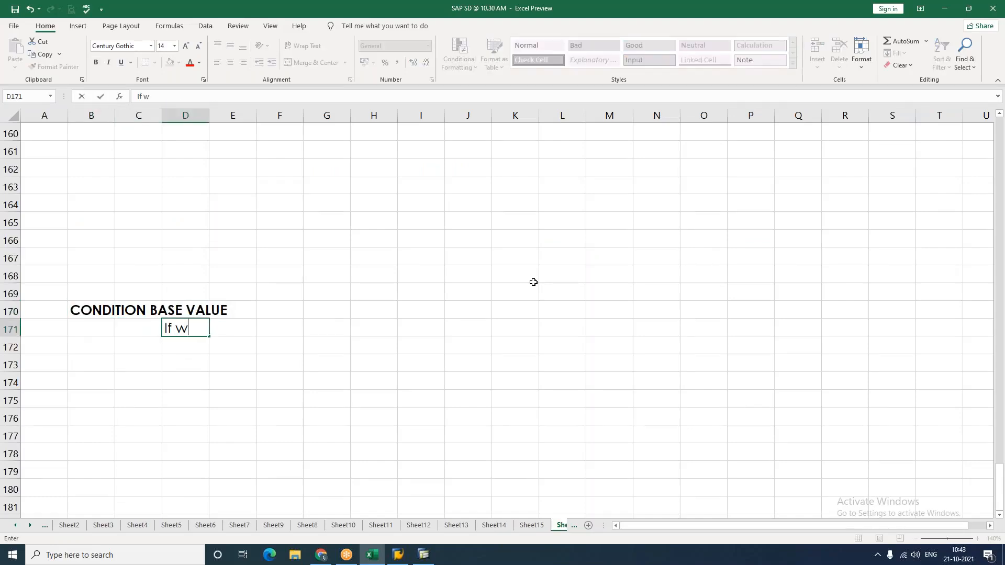
{"action": "type", "text": "e are not taking the he"}
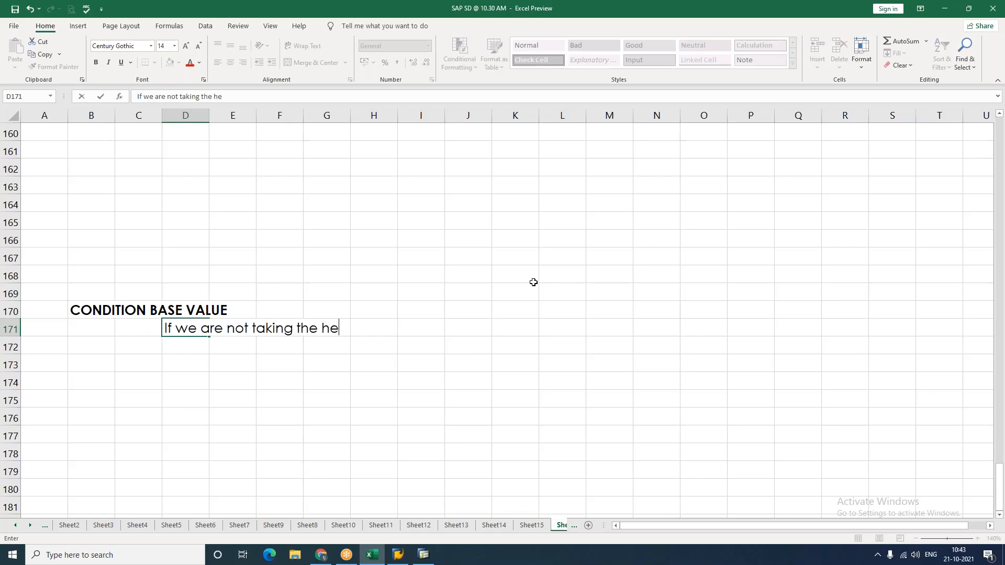
{"action": "type", "text": "lp of from and to co"}
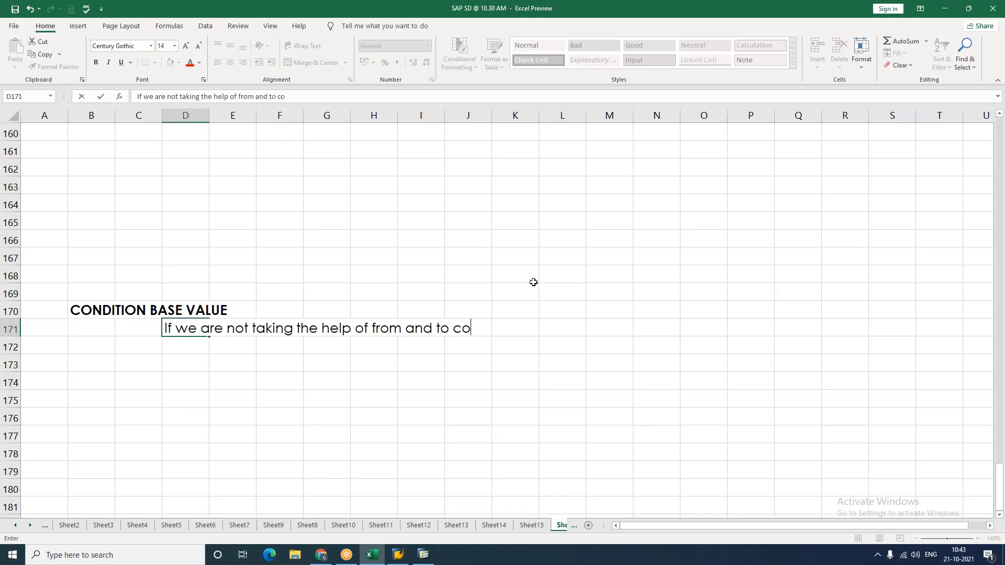
{"action": "type", "text": "lumns assi"}
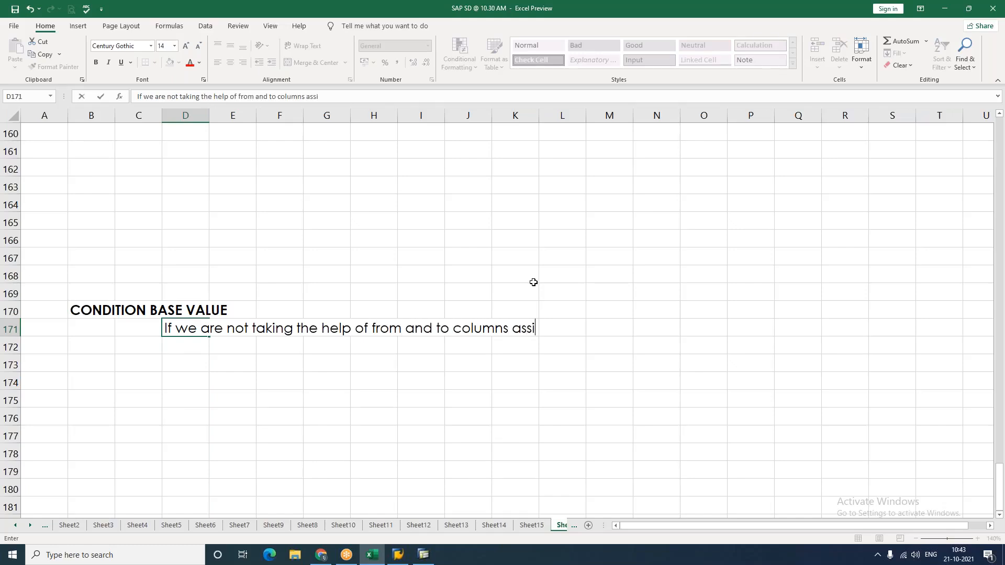
{"action": "type", "text": "gn alternat"}
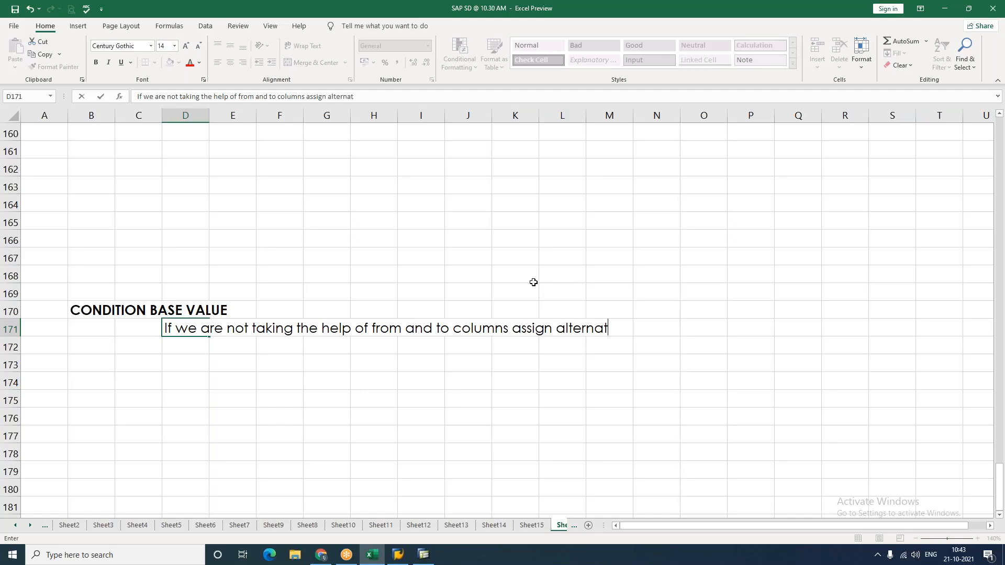
{"action": "type", "text": "ive forumula"}
{"action": "key", "text": "BackSpace"}
{"action": "key", "text": "BackSpace"}
{"action": "key", "text": "BackSpace"}
{"action": "key", "text": "BackSpace"}
{"action": "key", "text": "BackSpace"}
{"action": "type", "text": "mula"}
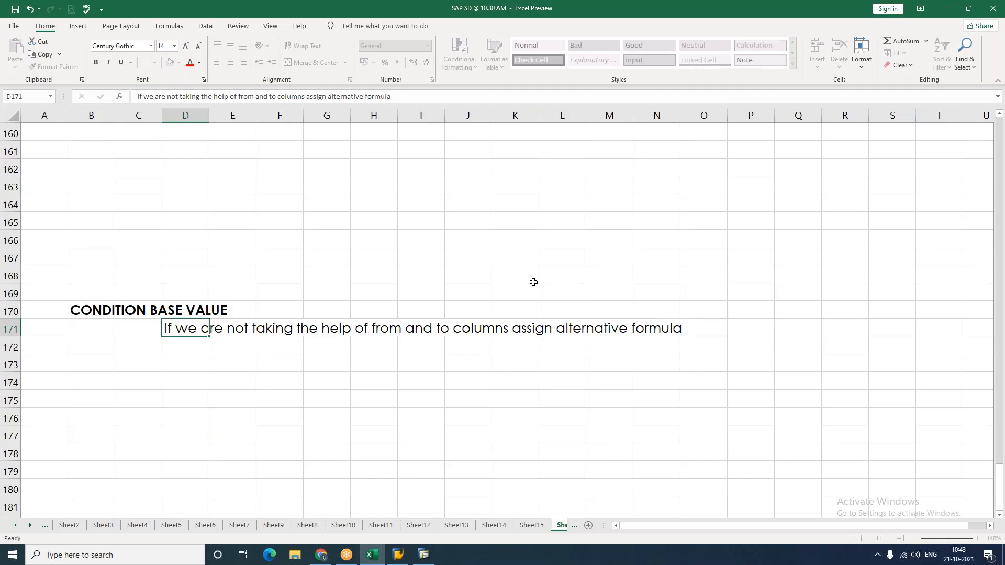
{"action": "key", "text": "Return"}
Step: Continue the explanation in cell D172 with "in the form f routines"
{"action": "key", "text": "Right"}
{"action": "key", "text": "Right"}
{"action": "type", "text": "in th"}
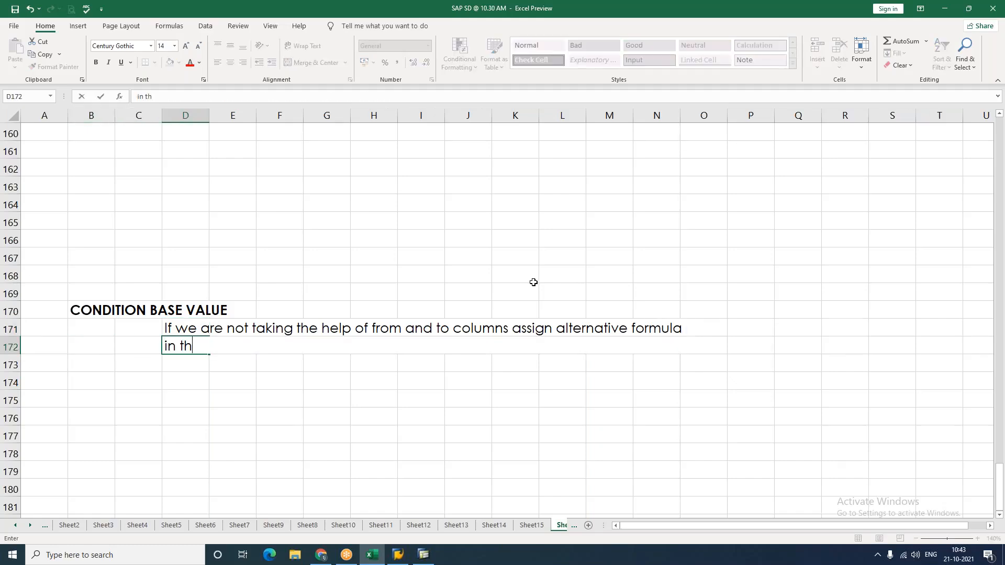
{"action": "type", "text": "e form f ro"}
{"action": "key", "text": "BackSpace"}
{"action": "type", "text": "f routines"}
{"action": "key", "text": "Return"}
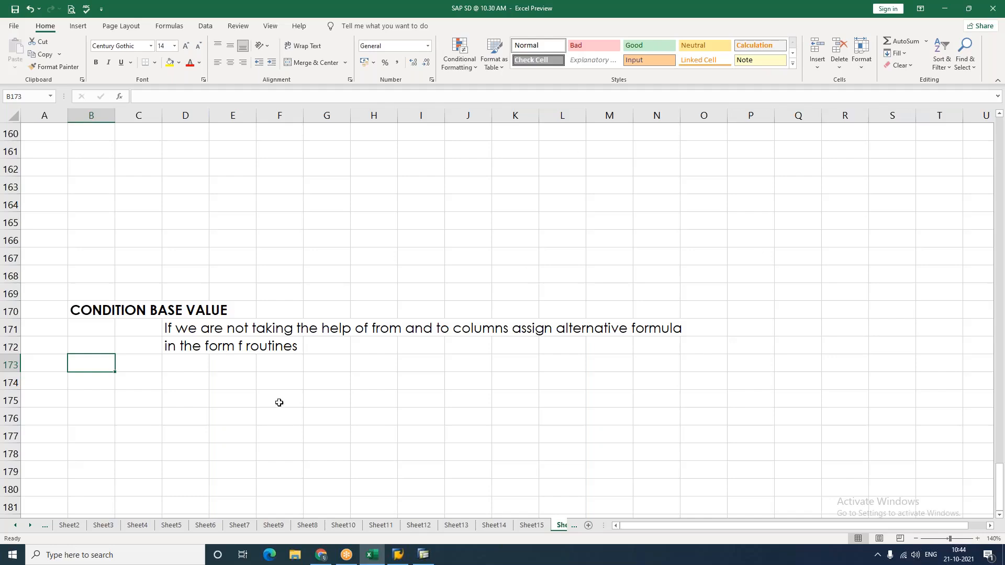
Step: Enter the note "ROUTINE 16: NETVALUE + XWORKD" in cell E174
{"action": "left_click", "coordinate": [201, 399]}
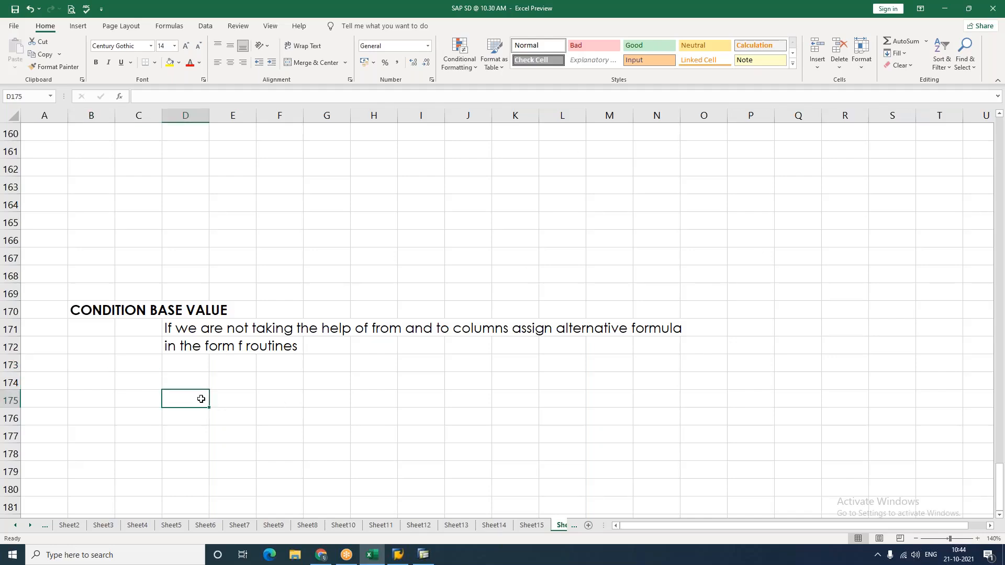
{"action": "left_click", "coordinate": [229, 381]}
{"action": "type", "text": "ROUTI"}
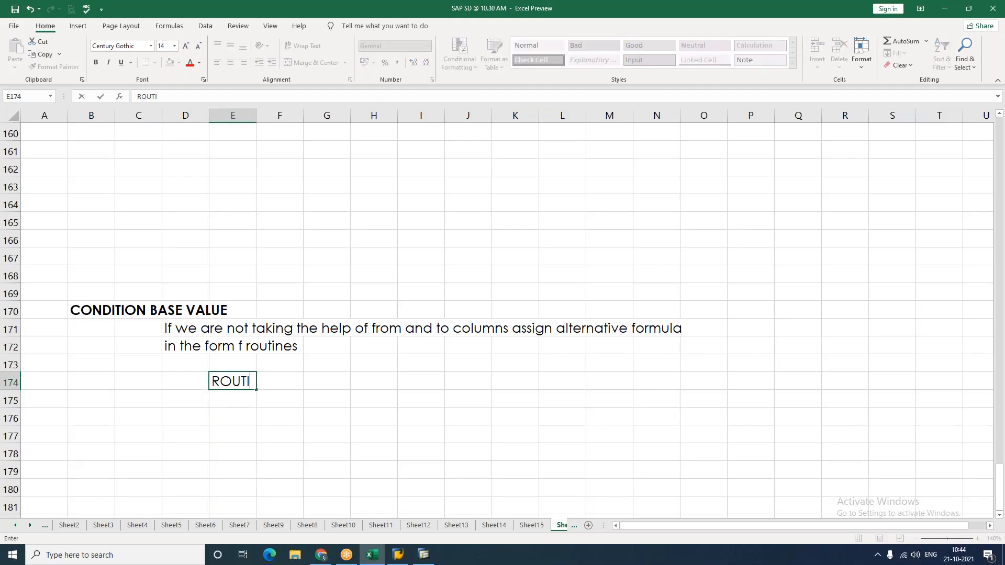
{"action": "type", "text": "NE 16: NETVALUE + XWORKD"}
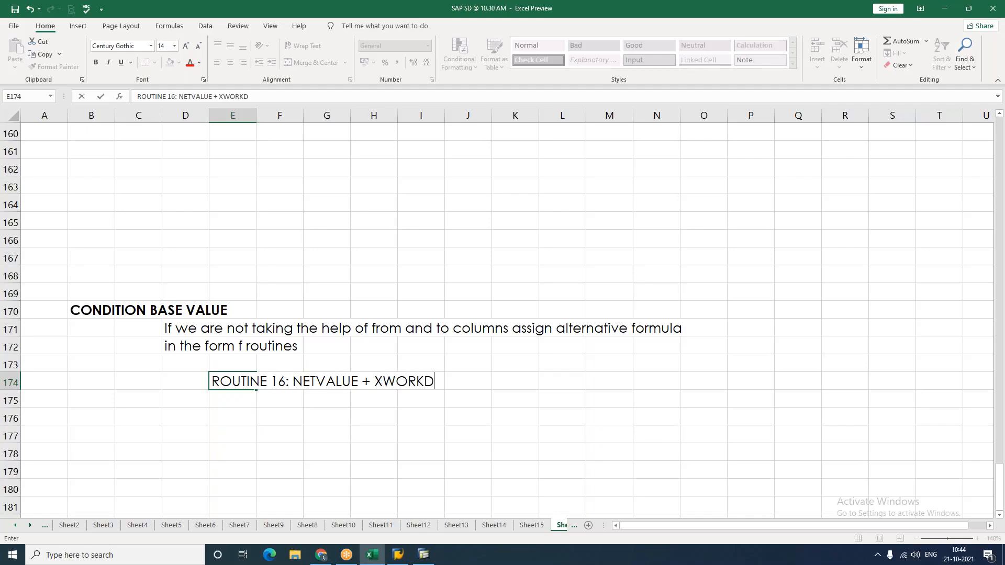
{"action": "key", "text": "Return"}
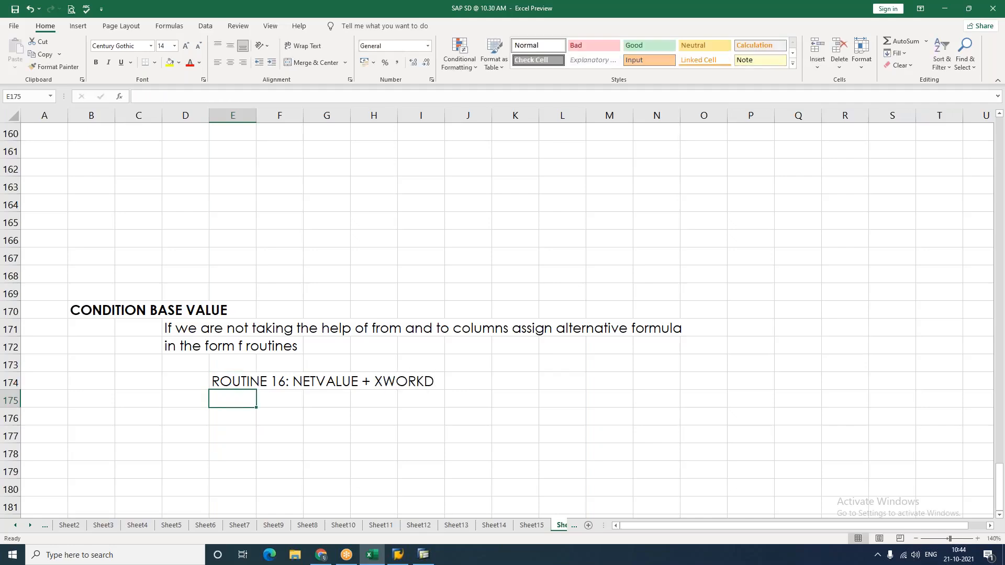
Step: Make the ROUTINE 16 note in cell E174 bold
{"action": "left_click", "coordinate": [418, 386]}
{"action": "left_click", "coordinate": [422, 401]}
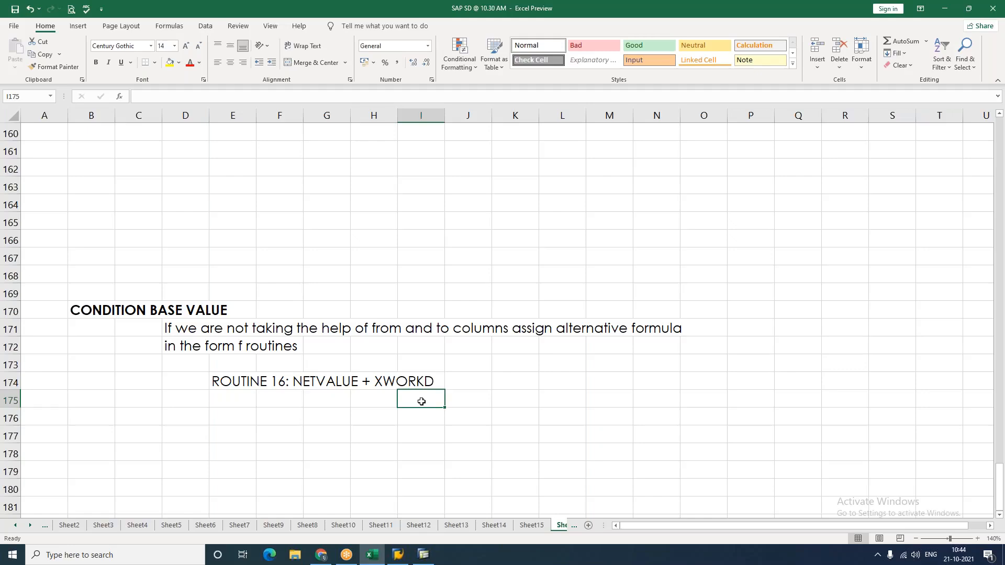
{"action": "key", "text": "Left"}
{"action": "key", "text": "Left"}
{"action": "key", "text": "Left"}
{"action": "key", "text": "Left"}
{"action": "key", "text": "Up"}
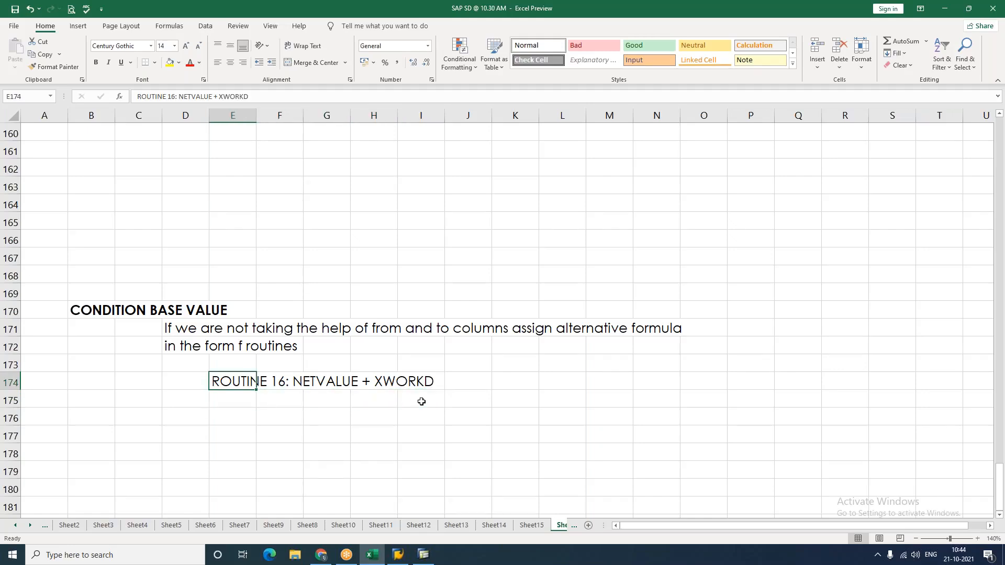
{"action": "key", "text": "ctrl+b"}
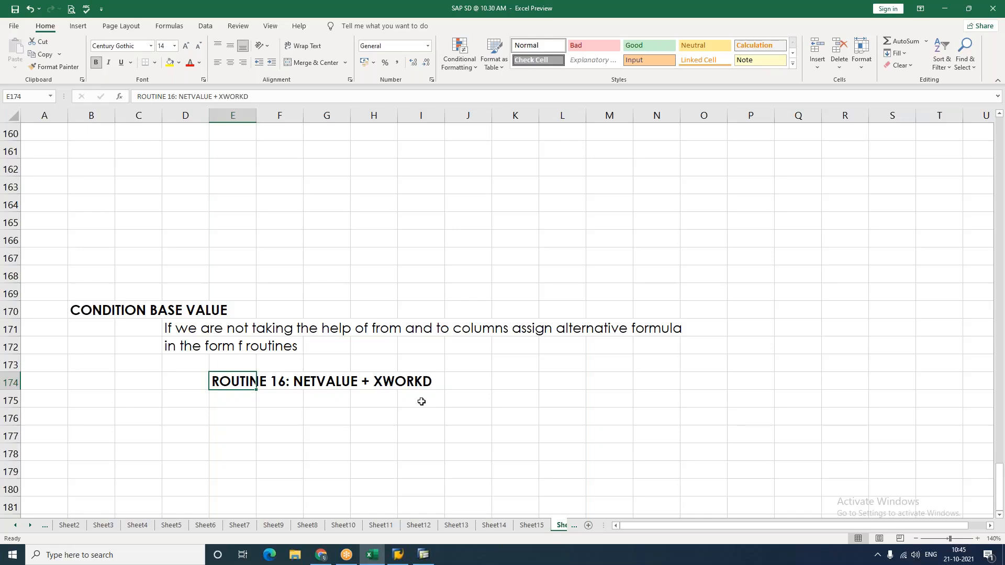
{"action": "left_click", "coordinate": [340, 468]}
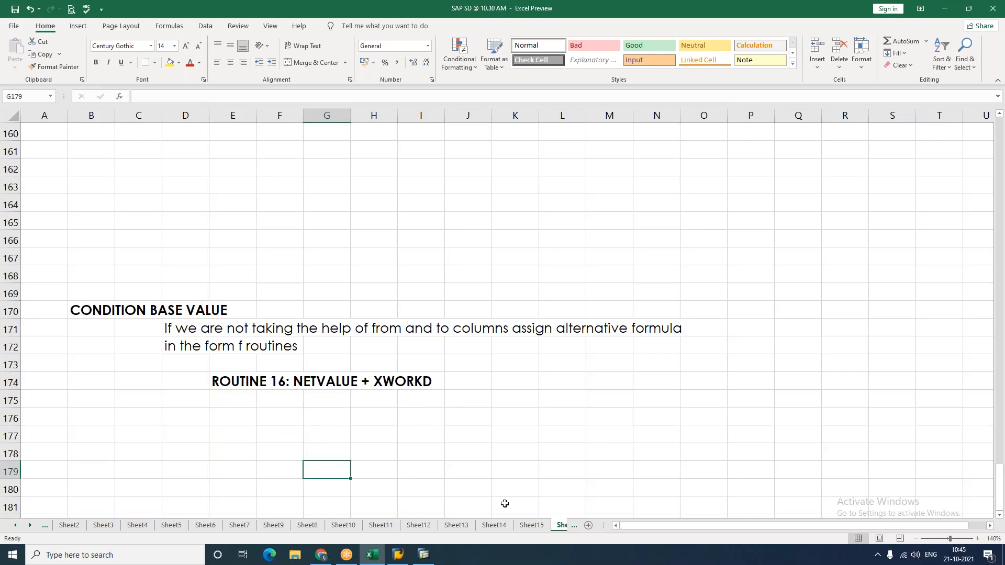
Step: Switch to SAP and add control step 90 with counter 0 and the description TOTAL below Output Tax
{"action": "left_click", "coordinate": [424, 556]}
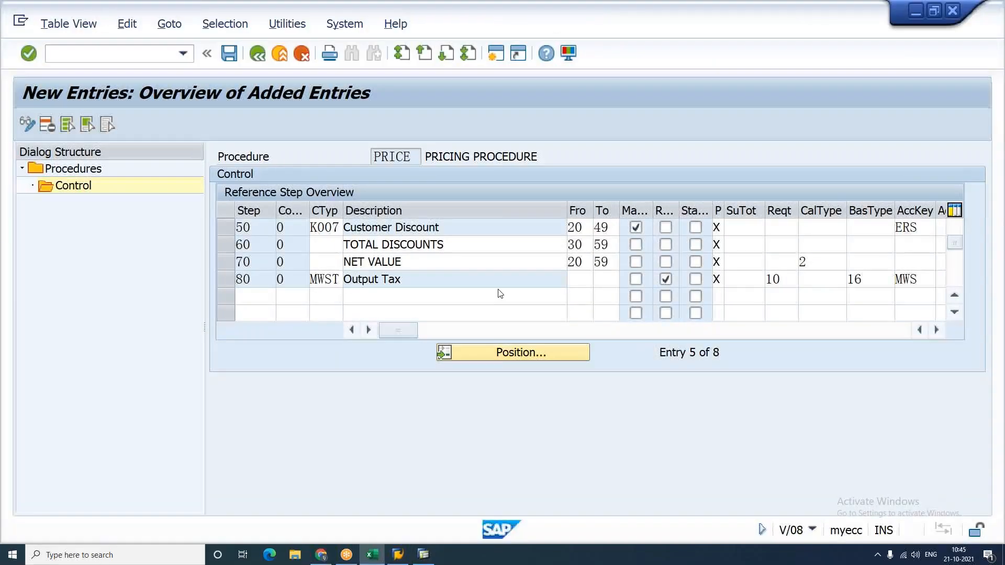
{"action": "left_click", "coordinate": [913, 281]}
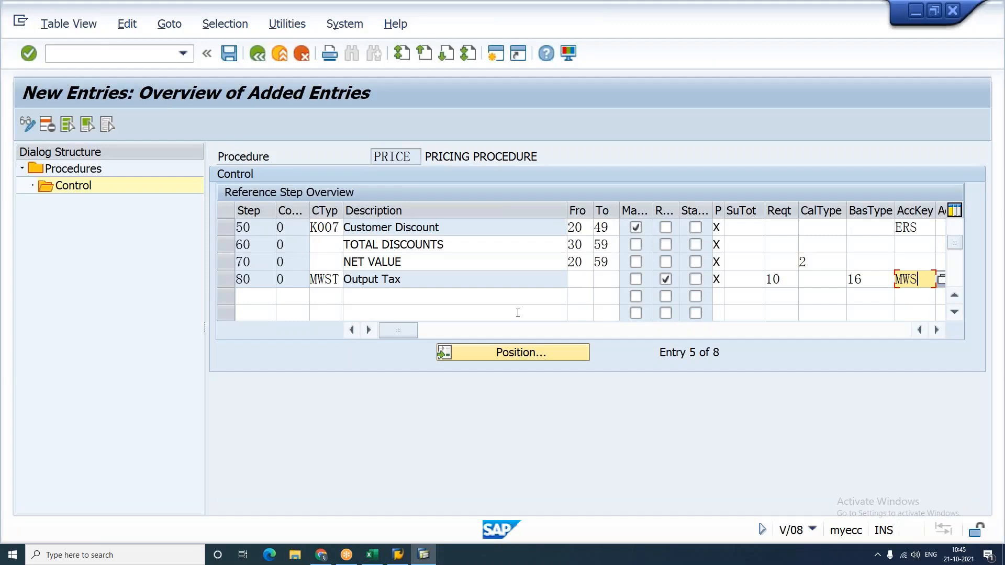
{"action": "left_click", "coordinate": [250, 297]}
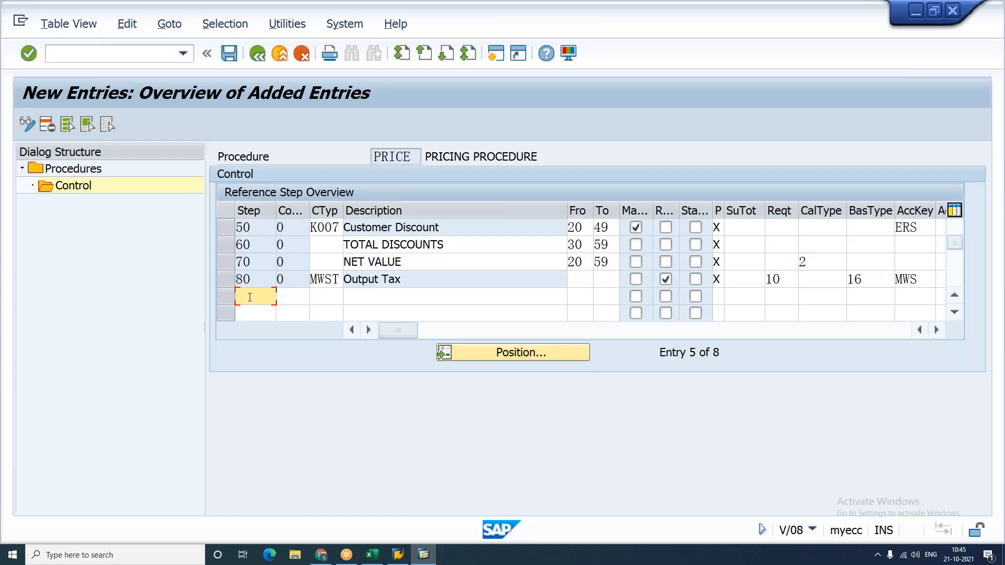
{"action": "type", "text": "90"}
{"action": "key", "text": "Tab"}
{"action": "type", "text": "0"}
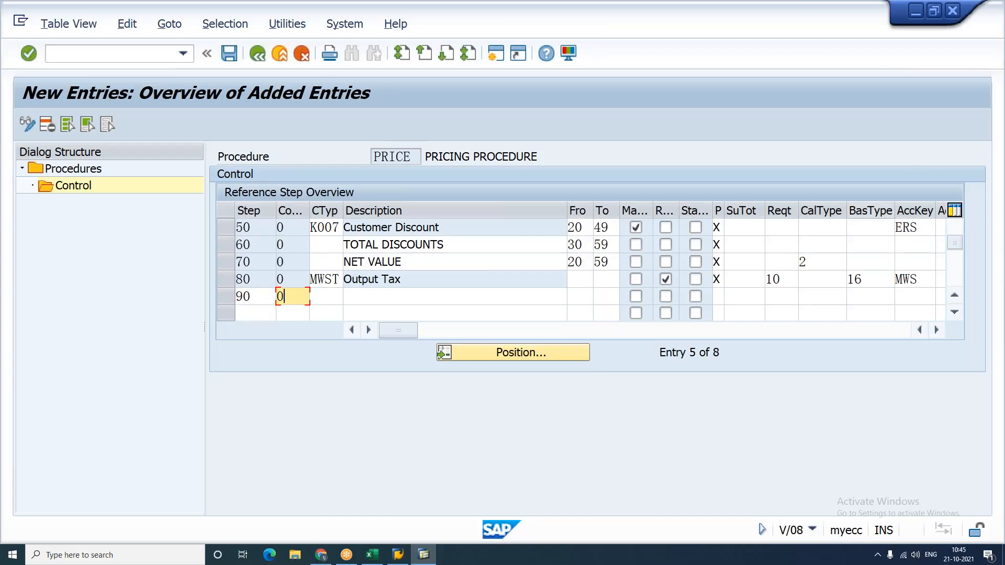
{"action": "key", "text": "Tab"}
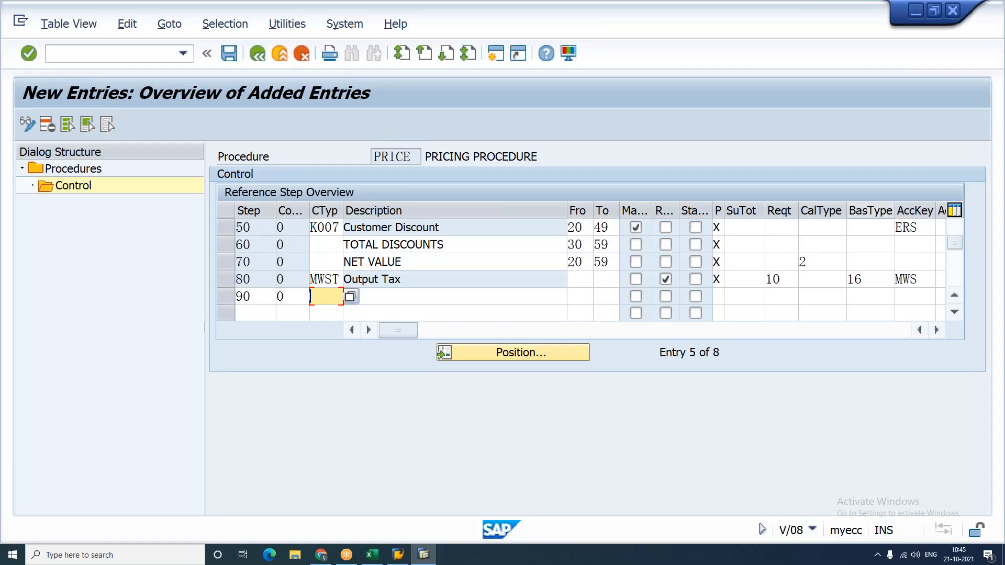
{"action": "key", "text": "Tab"}
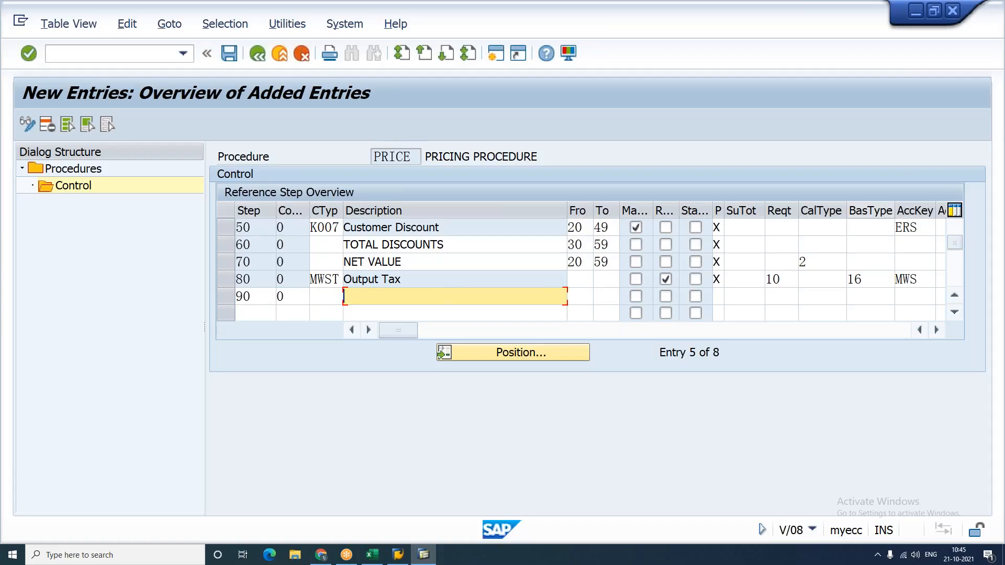
{"action": "type", "text": "TOTAL"}
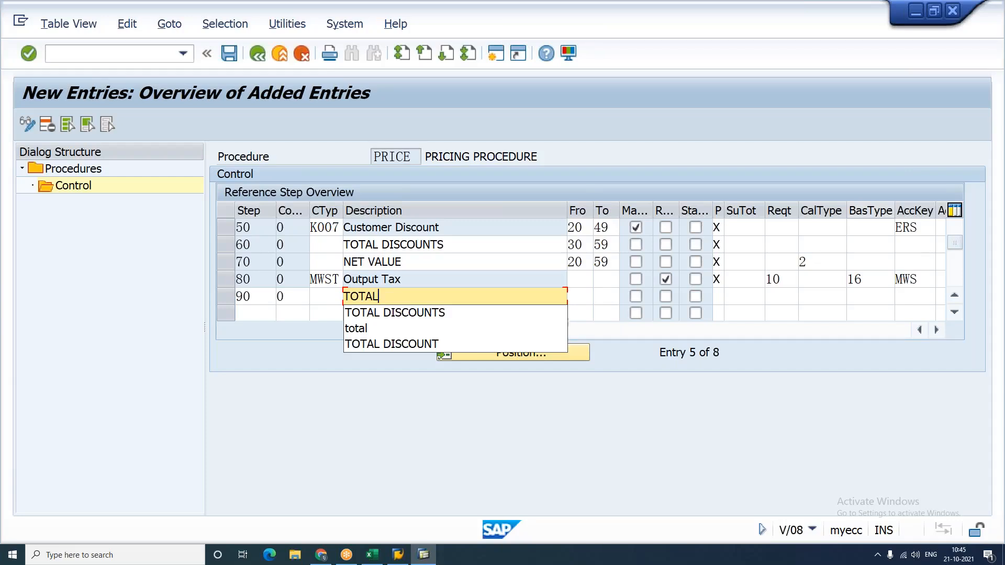
{"action": "key", "text": "Tab"}
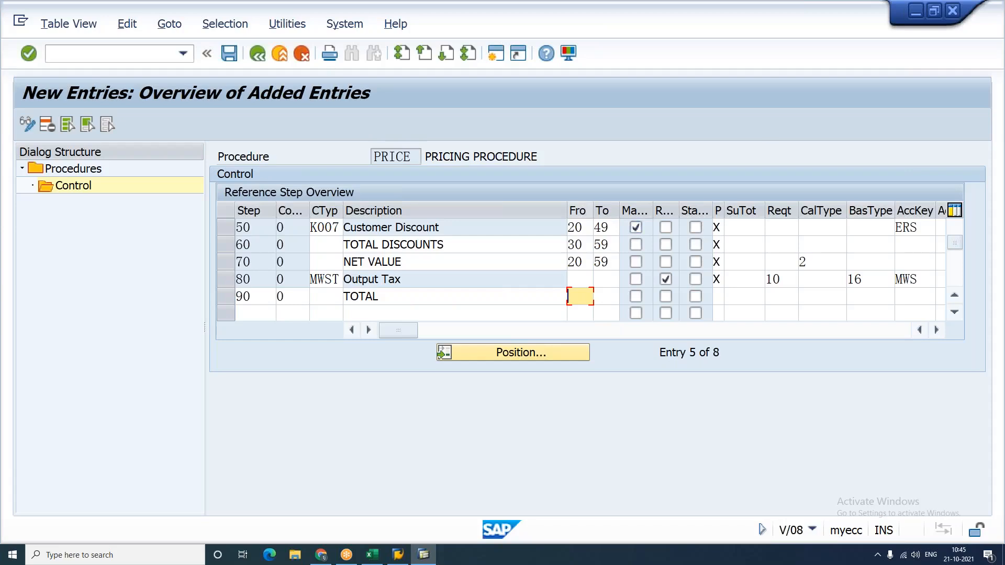
Step: Set the From and To reference steps of the TOTAL row to 70 and 89
{"action": "left_click", "coordinate": [461, 261]}
{"action": "left_click", "coordinate": [445, 298]}
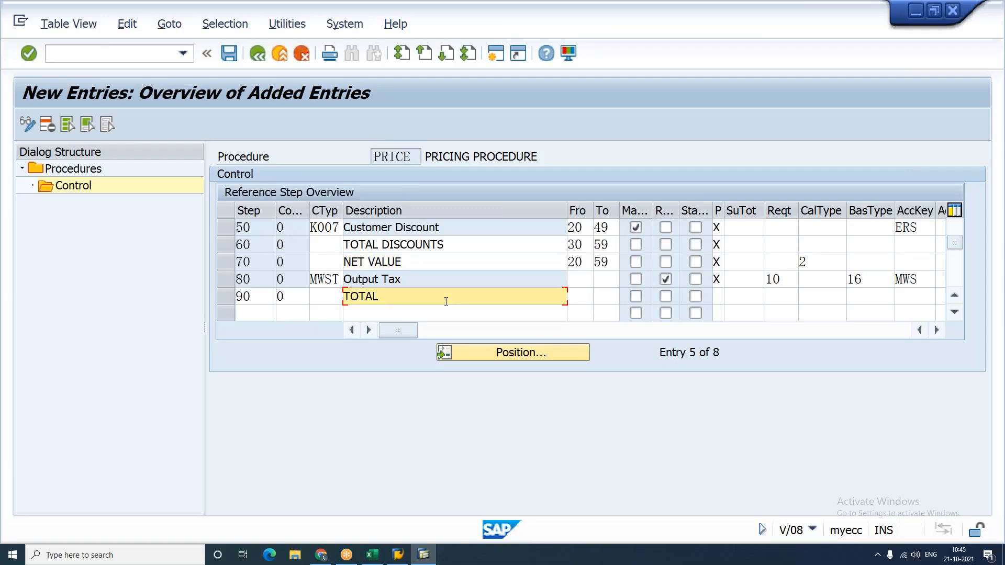
{"action": "left_click", "coordinate": [428, 262]}
{"action": "left_click", "coordinate": [251, 263]}
{"action": "left_click", "coordinate": [570, 296]}
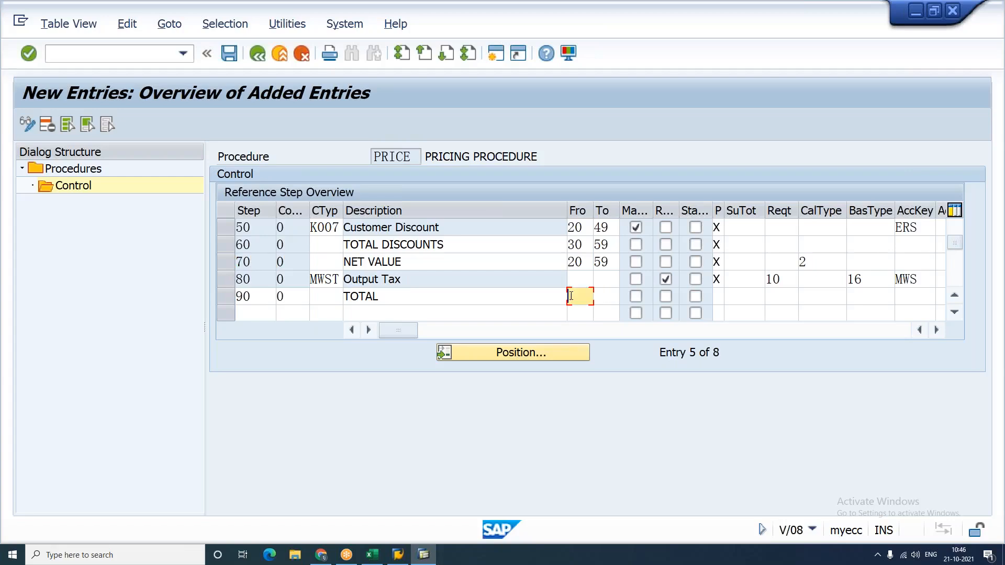
{"action": "type", "text": "70"}
{"action": "key", "text": "Tab"}
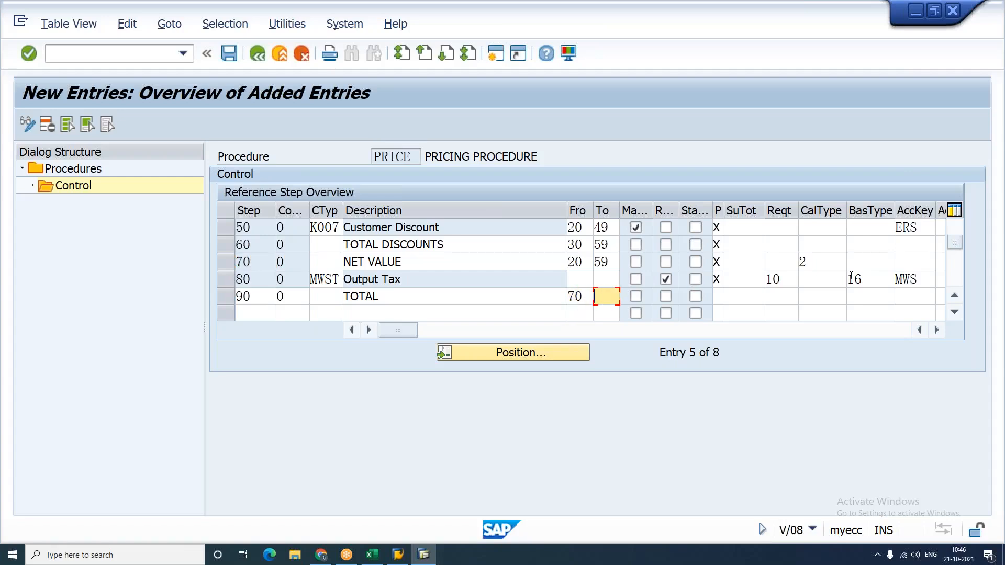
{"action": "type", "text": "89"}
Step: Set the print indicator of the TOTAL row to X, printing at item level
{"action": "left_click", "coordinate": [715, 297]}
{"action": "type", "text": "X"}
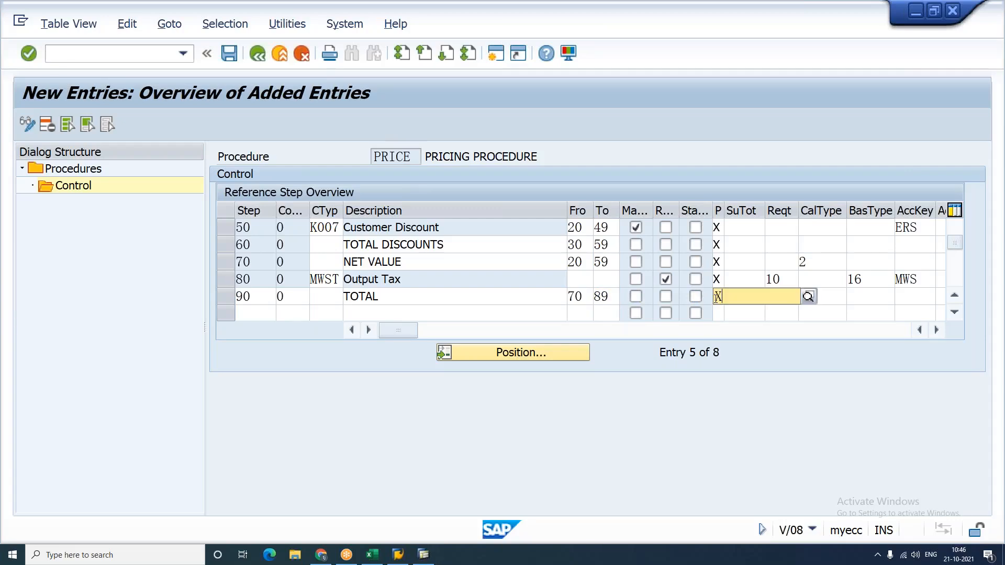
{"action": "key", "text": "F4"}
{"action": "key", "text": "Down"}
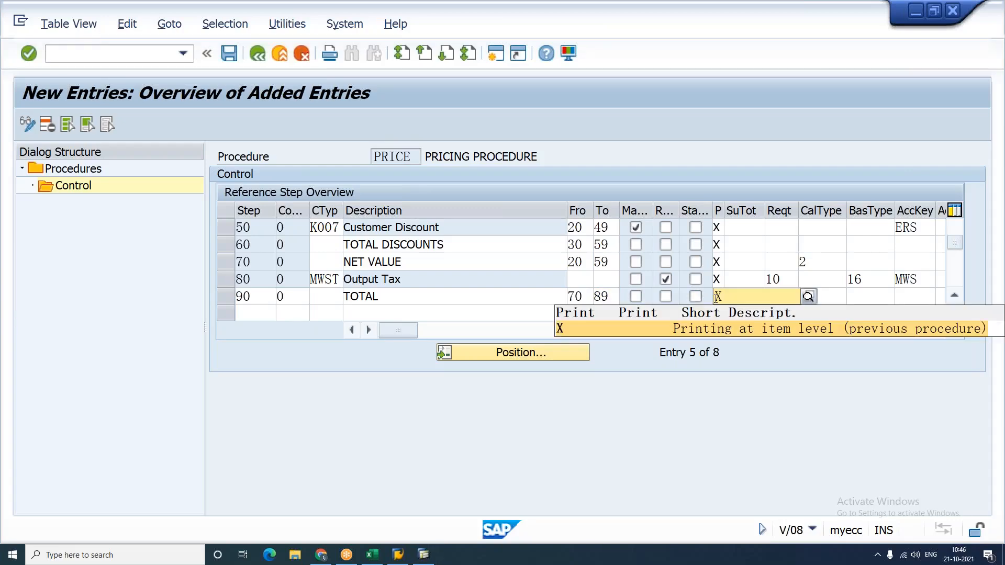
{"action": "key", "text": "Return"}
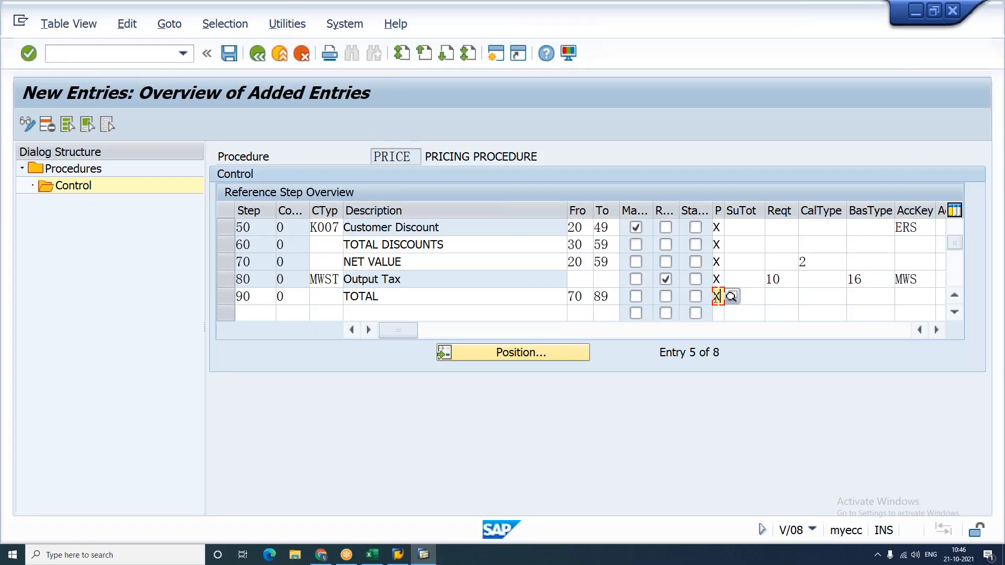
Step: Assign calculation routine 4, Net Value Plus Tax, as the calculation type of the TOTAL row
{"action": "left_click", "coordinate": [322, 293]}
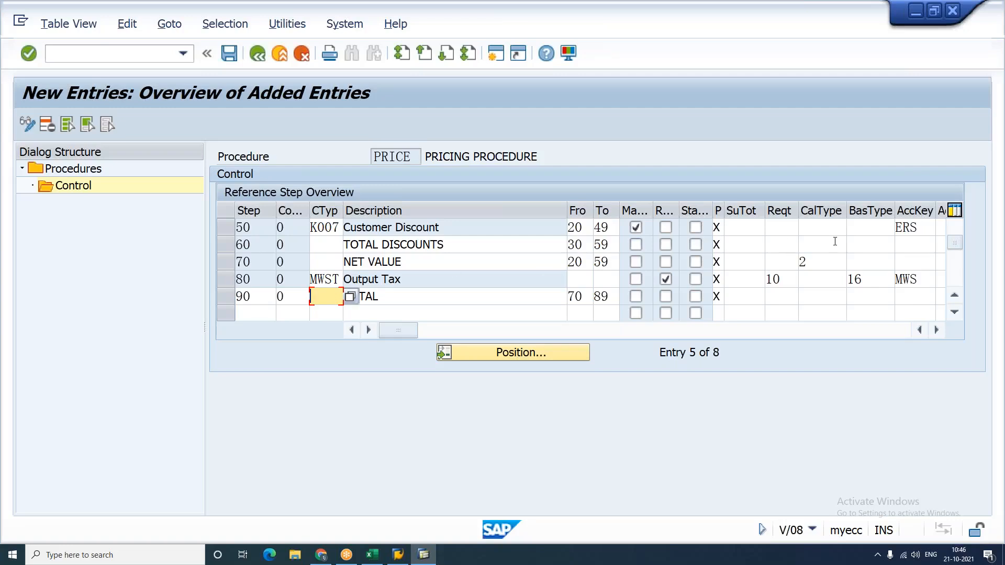
{"action": "left_click", "coordinate": [836, 297]}
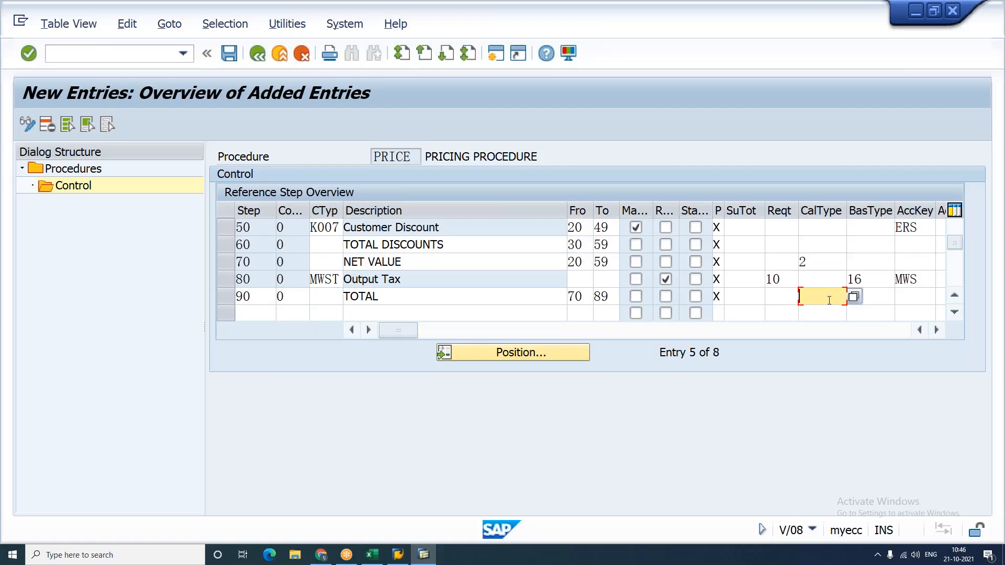
{"action": "left_click", "coordinate": [336, 296]}
{"action": "left_click", "coordinate": [826, 295]}
{"action": "left_click", "coordinate": [854, 297]}
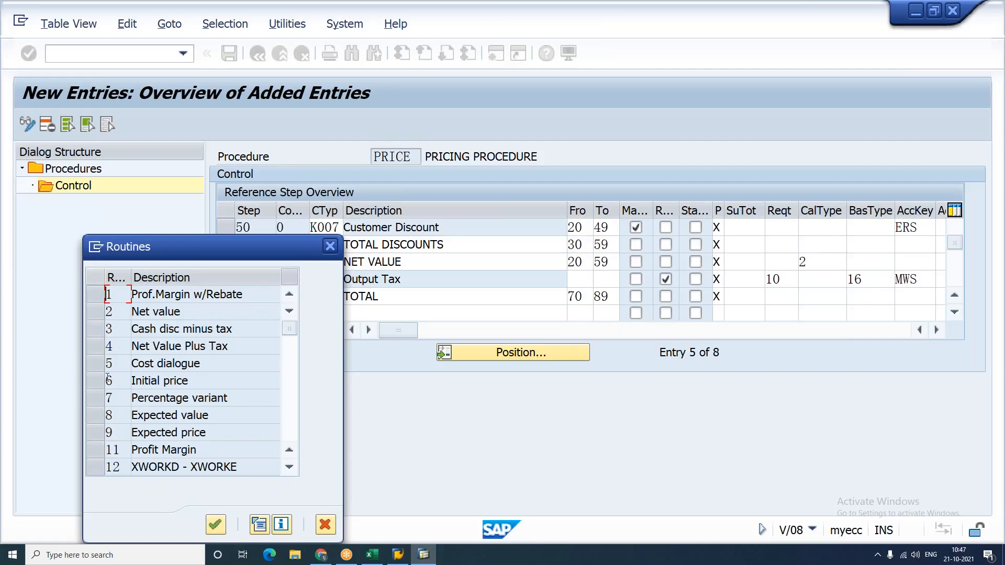
{"action": "left_click", "coordinate": [96, 347]}
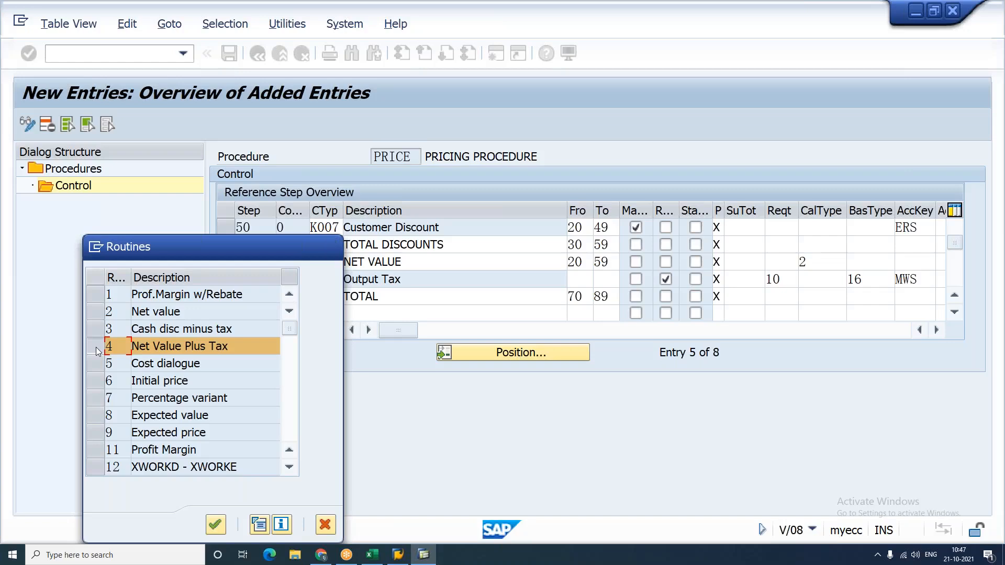
{"action": "double_click", "coordinate": [96, 348]}
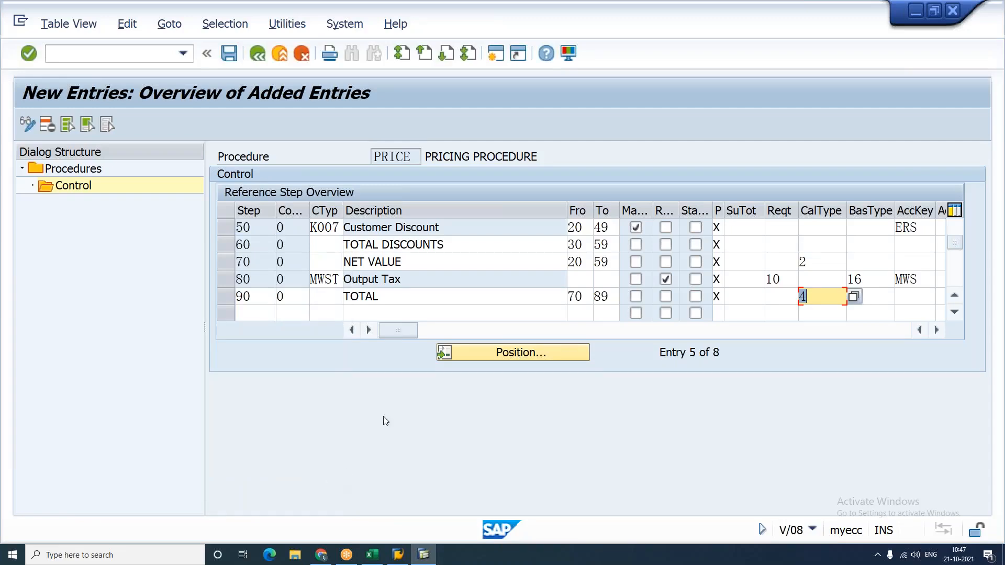
{"action": "left_click", "coordinate": [796, 19]}
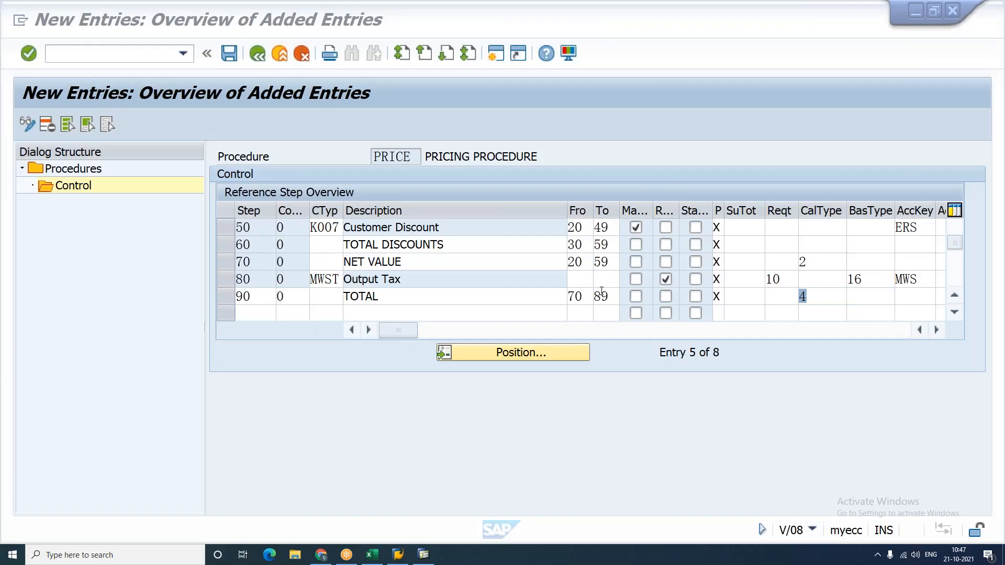
{"action": "left_click", "coordinate": [579, 302]}
{"action": "left_click", "coordinate": [579, 298]}
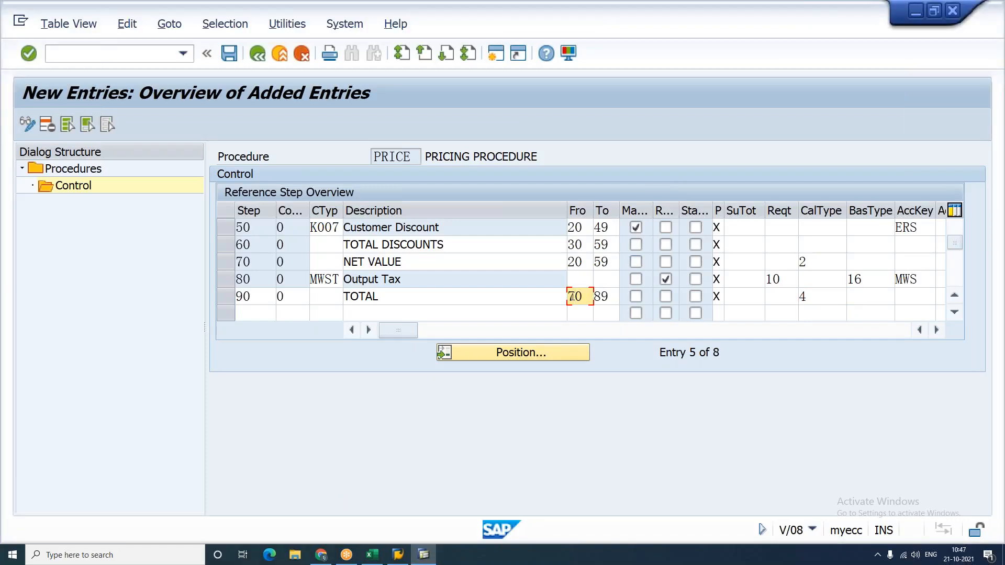
{"action": "left_click", "coordinate": [817, 298]}
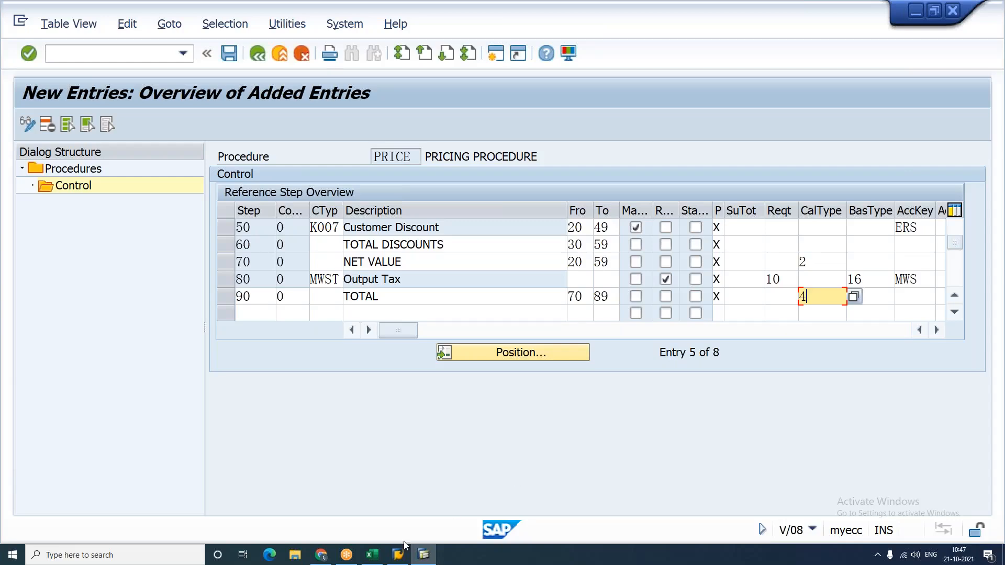
Step: Switch to Excel and enter the note "ROUTINE 4: NET VALUE + TAXES" in cell D162 under CALCULATION TYPE
{"action": "left_click", "coordinate": [377, 552]}
{"action": "scroll", "coordinate": [261, 401], "scroll_direction": "up", "scroll_amount": 4}
{"action": "left_click", "coordinate": [187, 381]}
{"action": "type", "text": "R"}
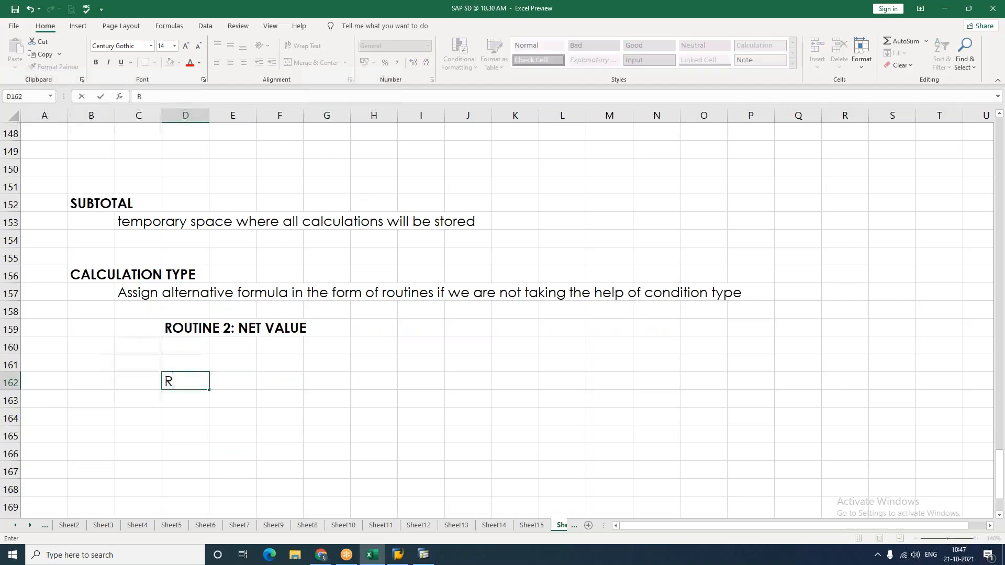
{"action": "type", "text": "OUTINE 4: NET"}
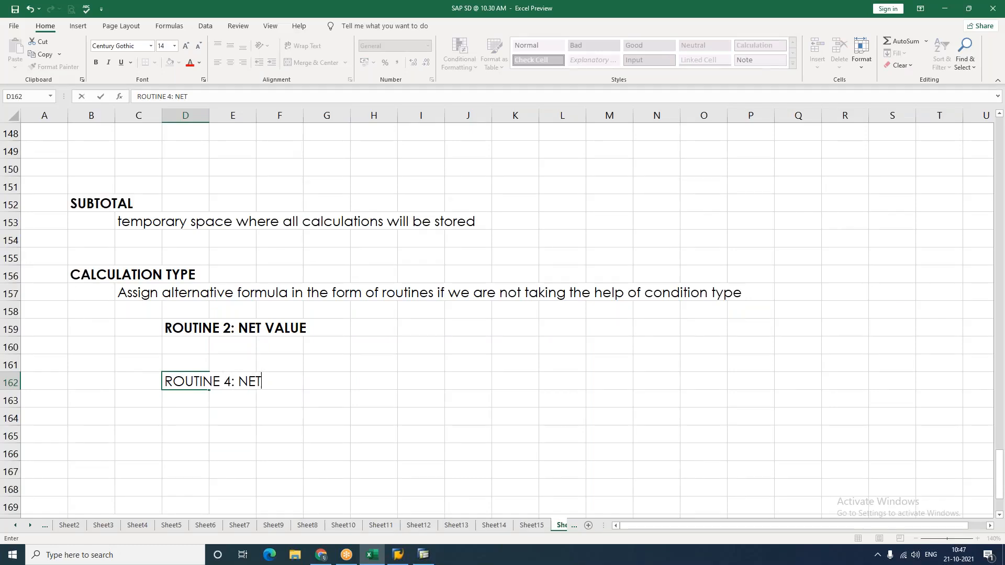
{"action": "type", "text": " VALUE + TAXES"}
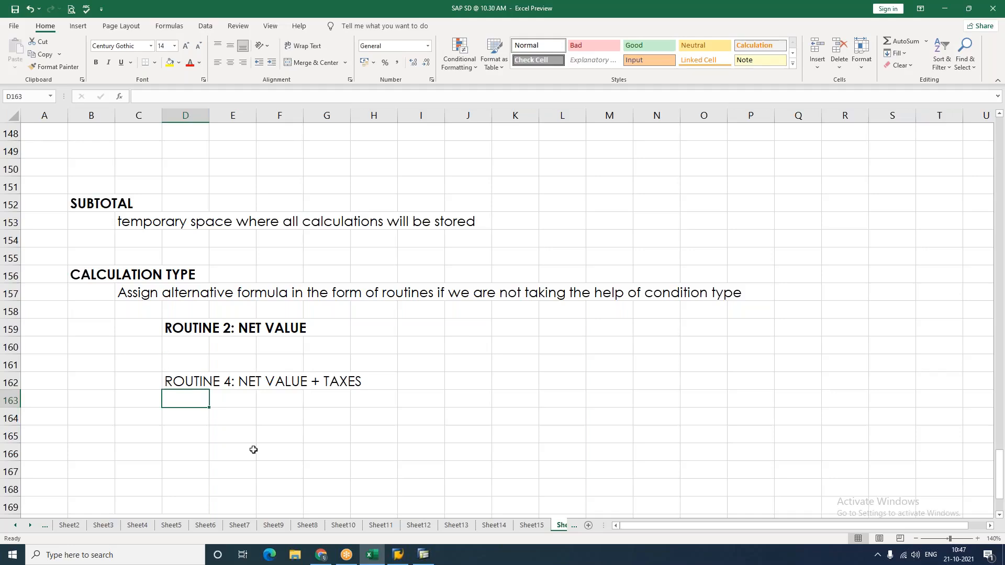
Step: Make the ROUTINE 4 note in cell D162 bold
{"action": "left_click", "coordinate": [314, 441]}
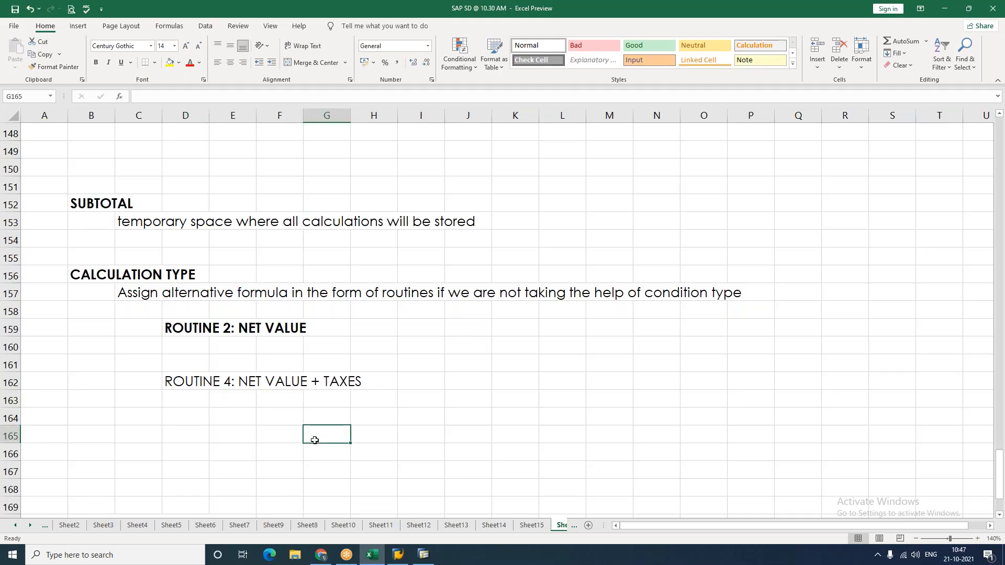
{"action": "left_click", "coordinate": [194, 384]}
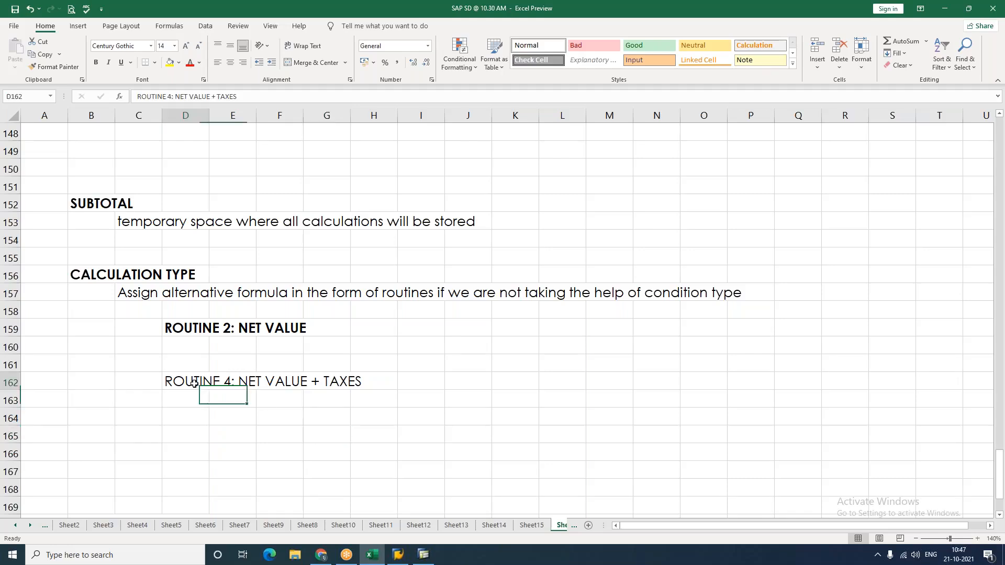
{"action": "key", "text": "ctrl+b"}
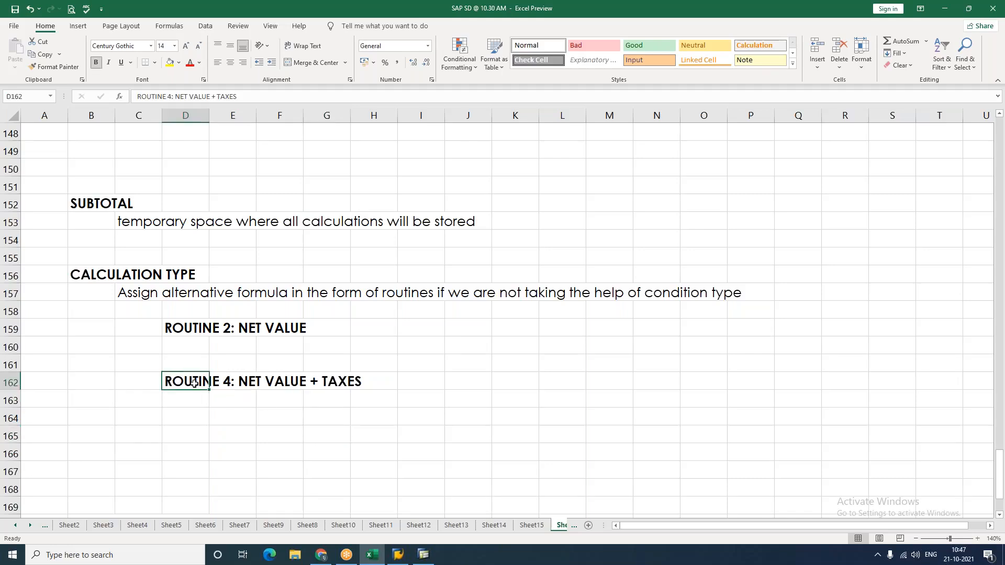
{"action": "left_click", "coordinate": [288, 415]}
{"action": "scroll", "coordinate": [288, 415], "scroll_direction": "down", "scroll_amount": 3}
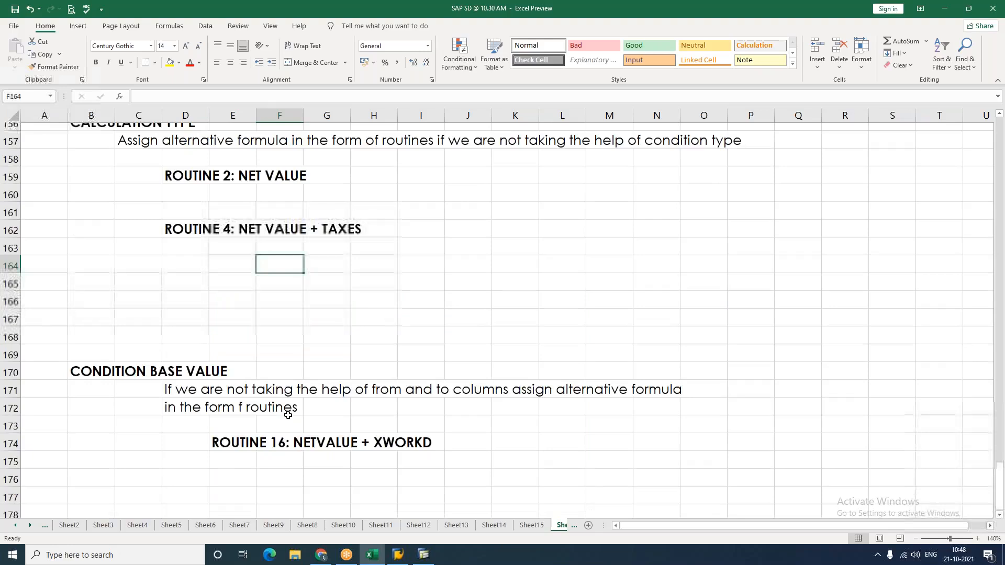
Step: Switch to SAP and add control step 100 with counter 0 and condition type VPRS below the TOTAL row
{"action": "key", "text": "alt+Tab"}
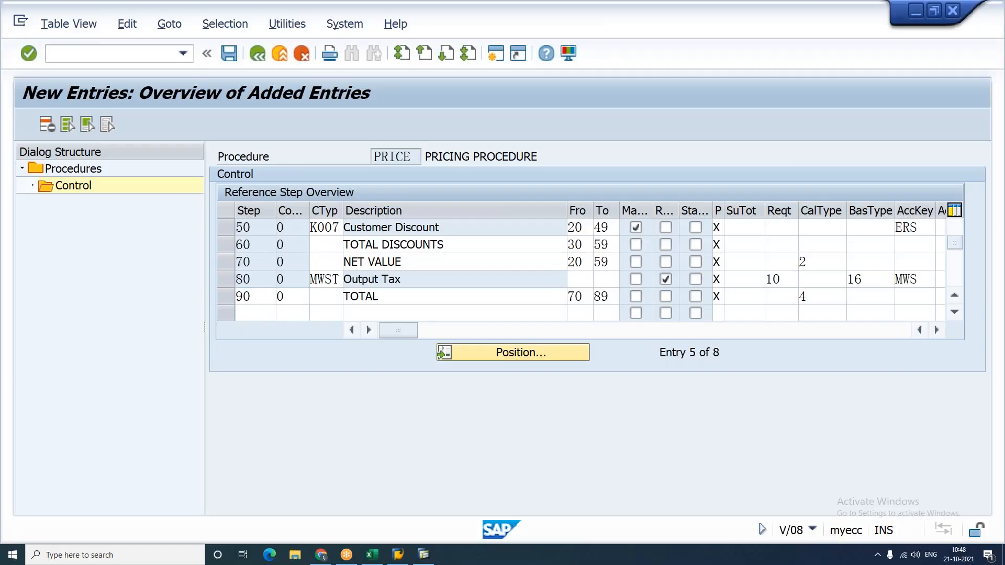
{"action": "left_click", "coordinate": [261, 315]}
{"action": "type", "text": "100"}
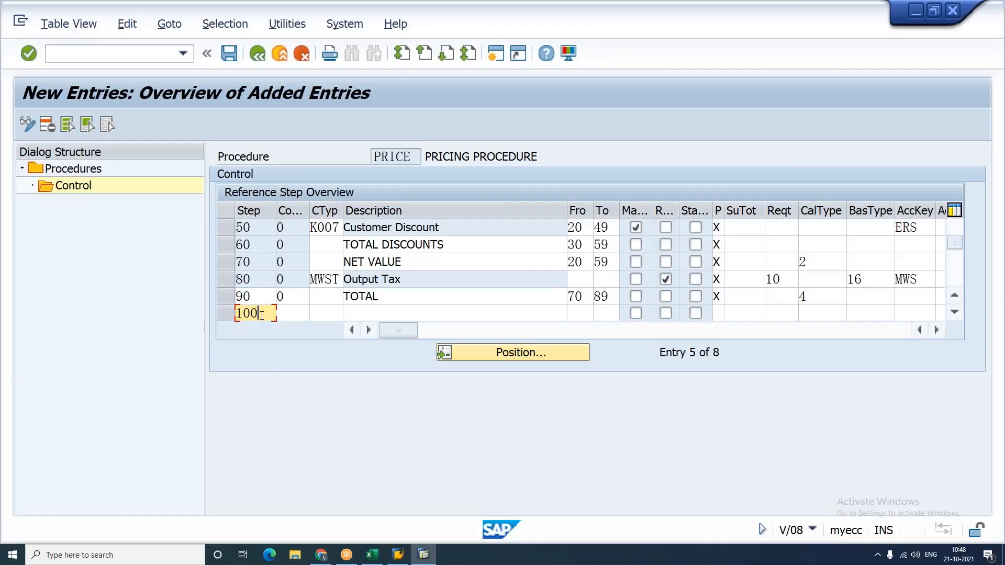
{"action": "key", "text": "Tab"}
{"action": "key", "text": "Tab"}
{"action": "type", "text": "VPRS"}
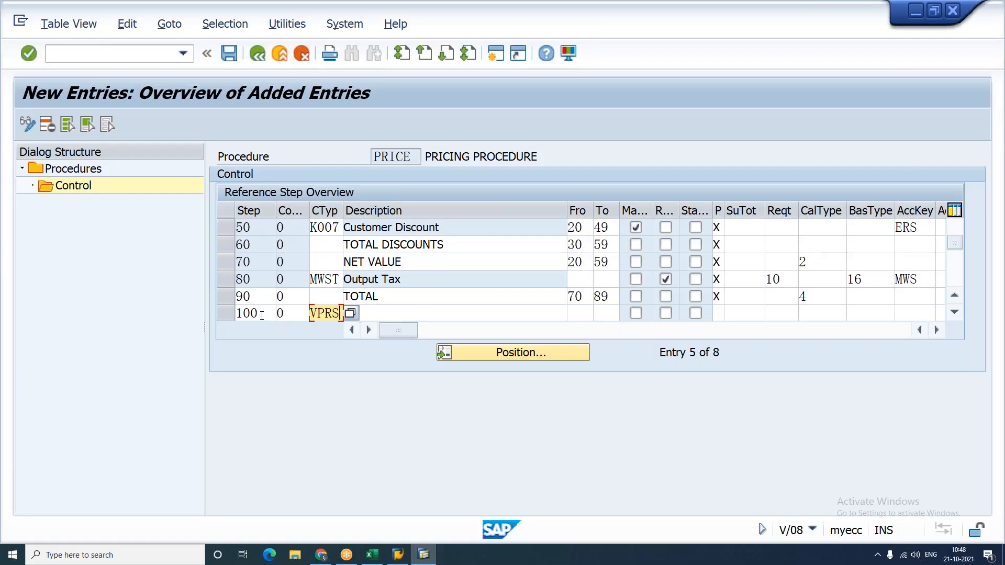
{"action": "key", "text": "Return"}
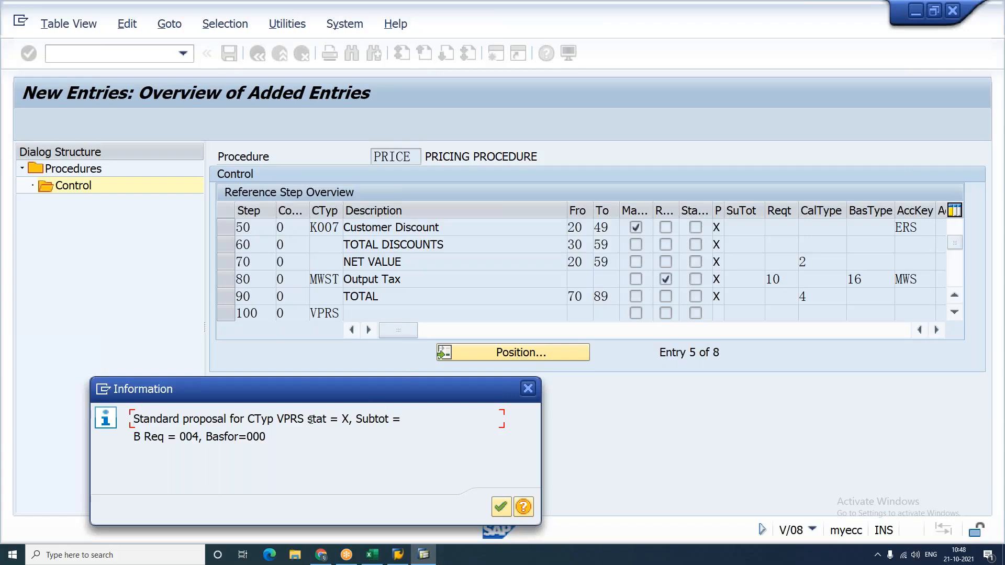
Step: Read the standard proposal for condition type VPRS, including its statistical, subtotal and requirement settings
{"action": "left_click_drag", "start_coordinate": [308, 421], "coordinate": [361, 422]}
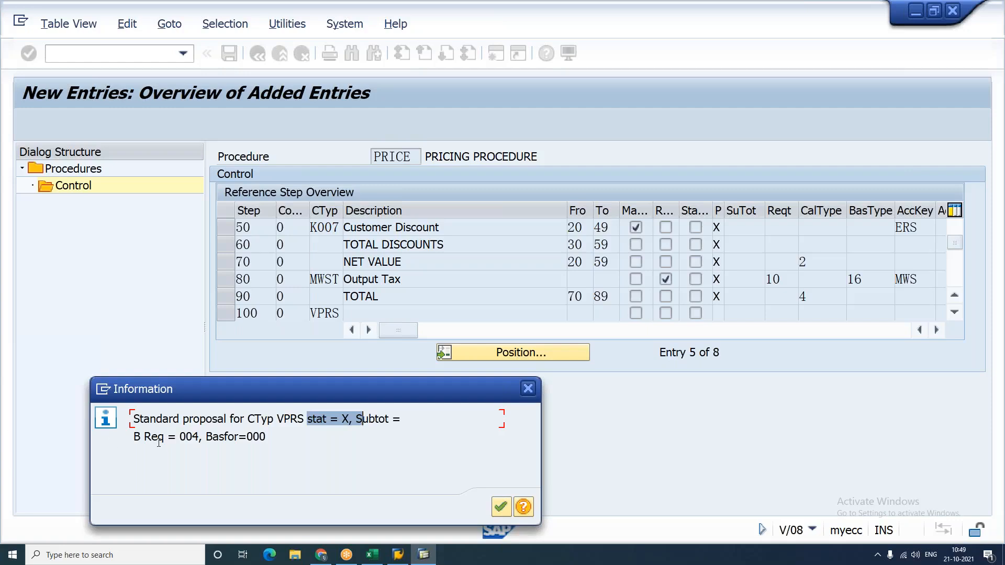
{"action": "left_click", "coordinate": [136, 438]}
{"action": "left_click_drag", "start_coordinate": [146, 438], "coordinate": [219, 438]}
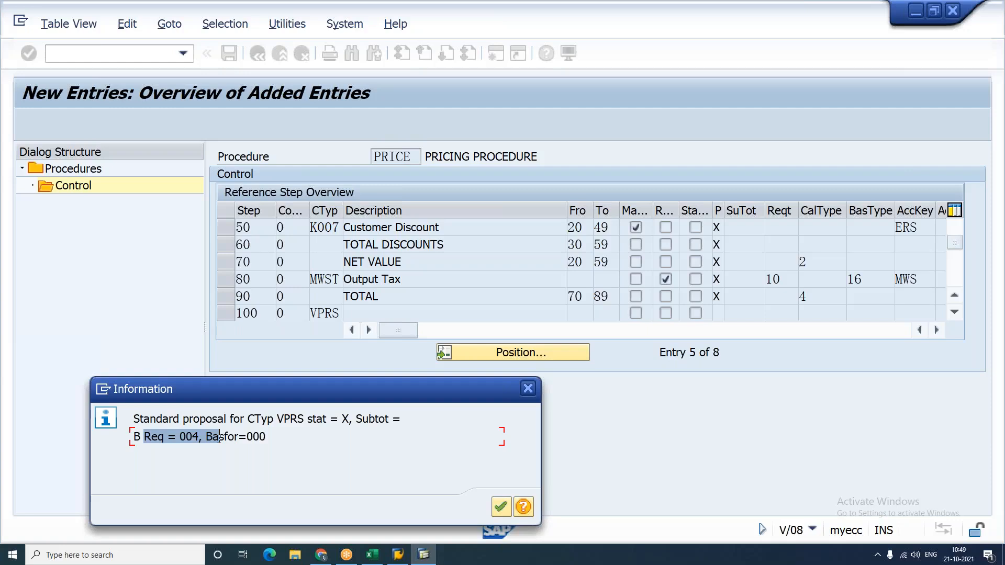
Step: Close the standard proposal message and mark the VPRS row of step 100 as statistical
{"action": "key", "text": "Return"}
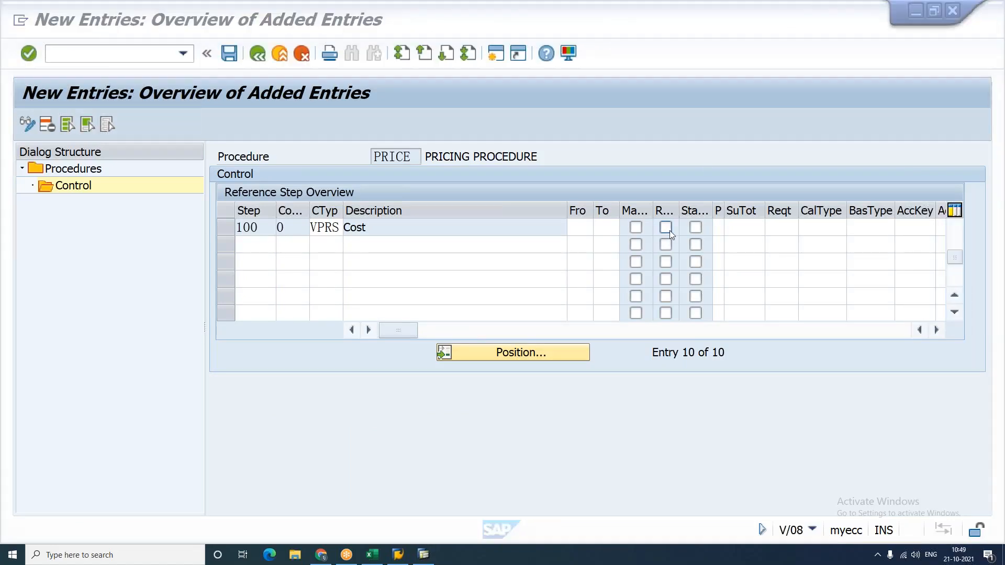
{"action": "left_click", "coordinate": [694, 229]}
{"action": "left_click", "coordinate": [695, 228]}
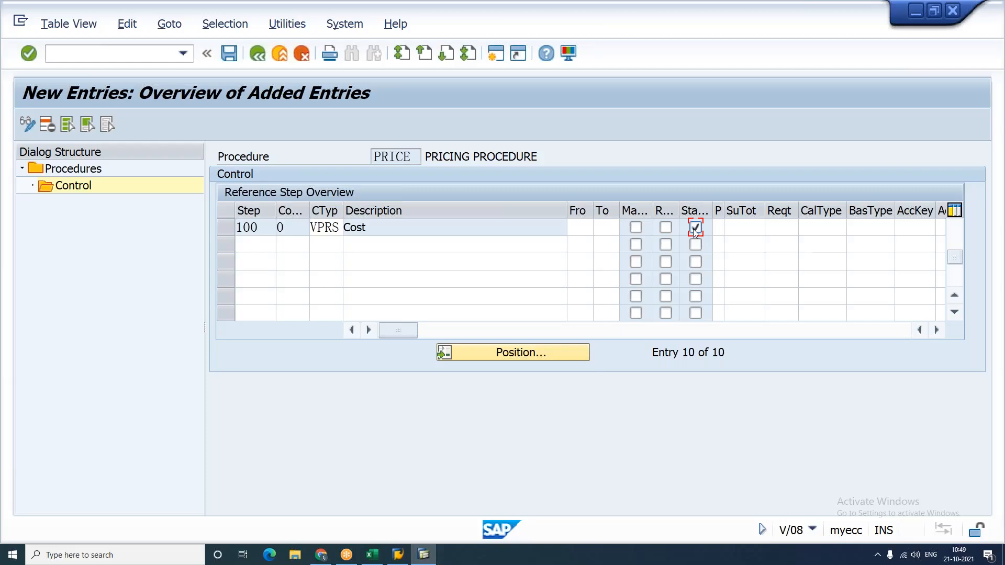
Step: Set the subtotal of the VPRS row to B, carry over value to KOMP-WAVWR (cost)
{"action": "left_click", "coordinate": [718, 227]}
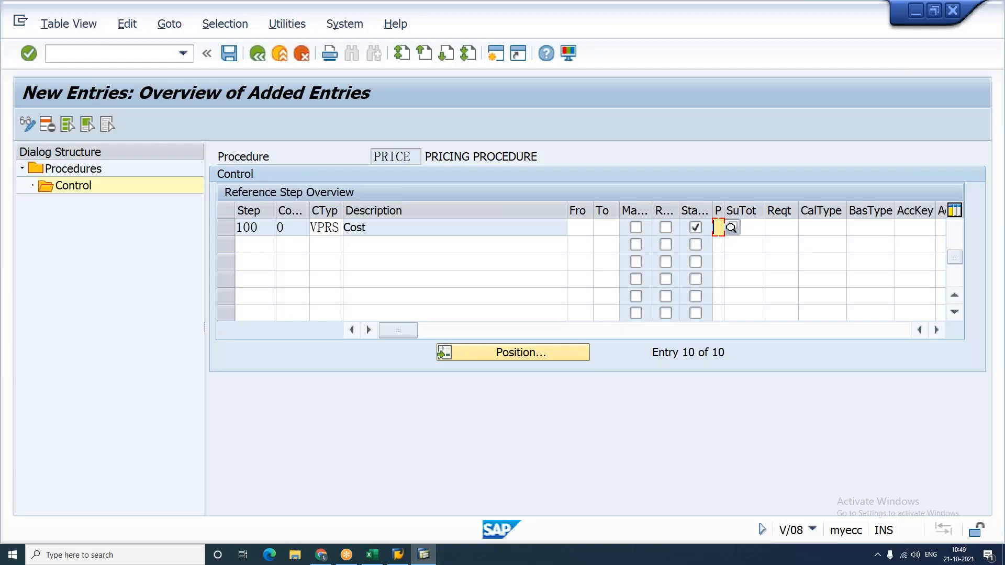
{"action": "left_click", "coordinate": [757, 227]}
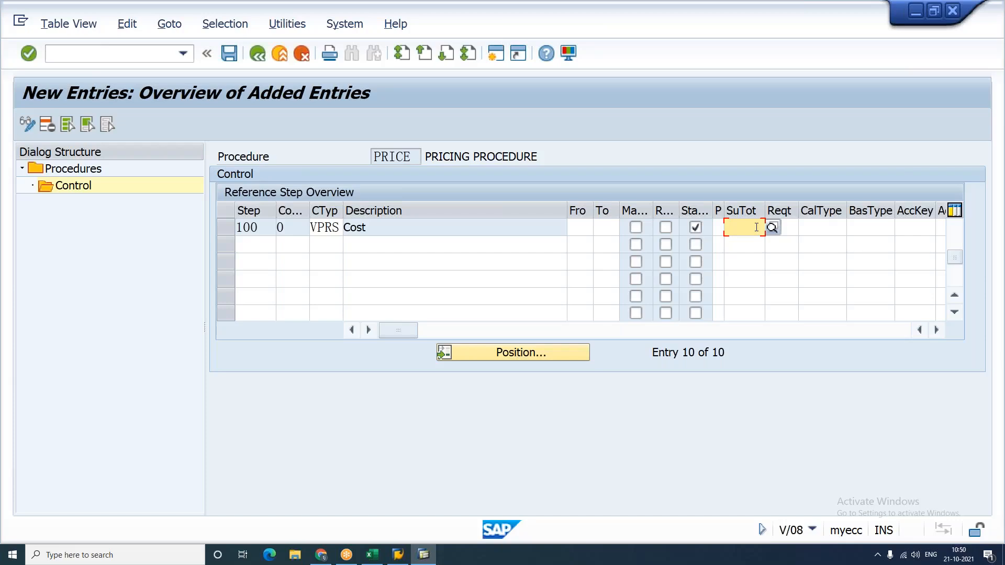
{"action": "left_click", "coordinate": [773, 227]}
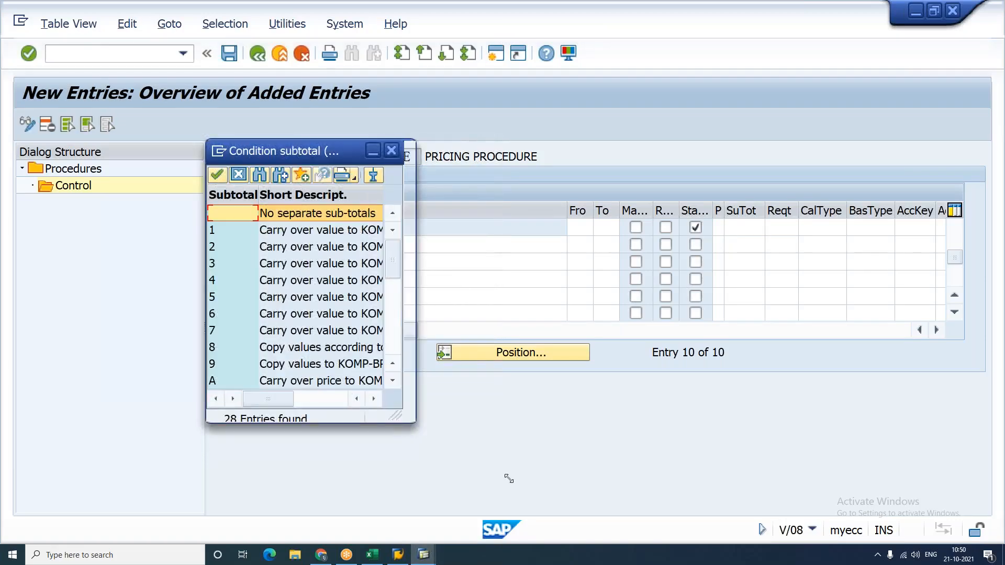
{"action": "left_click", "coordinate": [430, 403]}
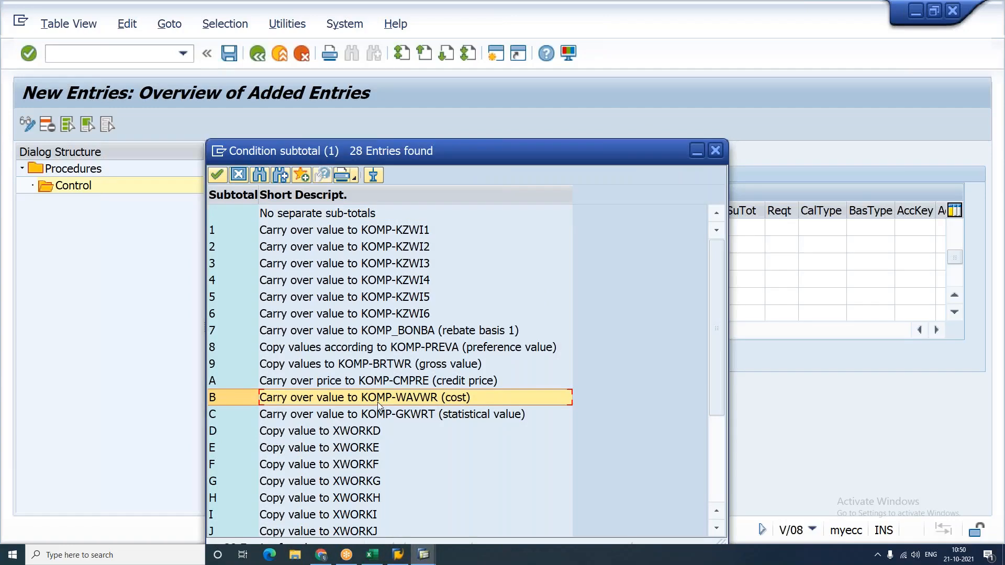
{"action": "double_click", "coordinate": [443, 399]}
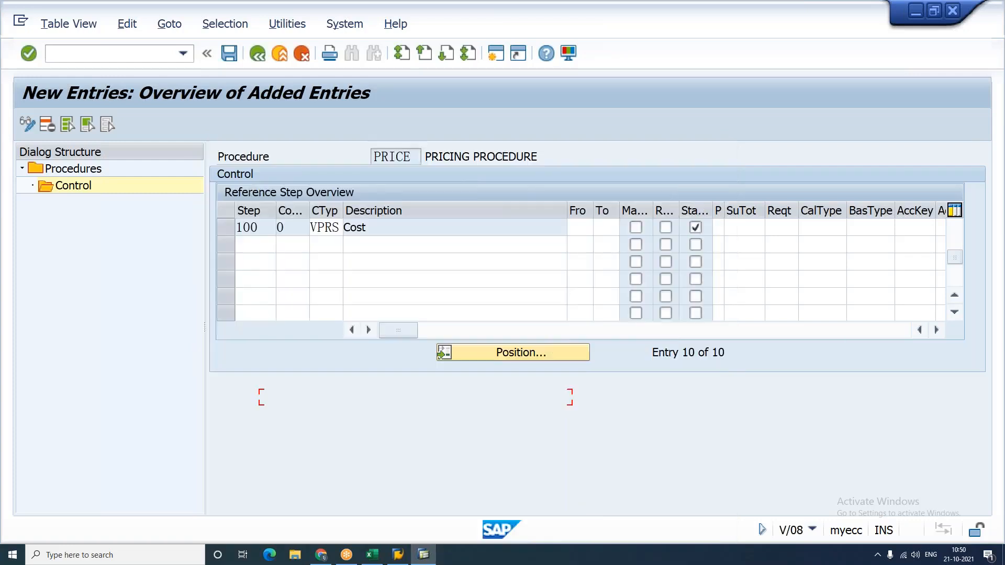
Step: Assign requirement routine 4 (Cost) to the VPRS row and confirm the entry
{"action": "left_click", "coordinate": [789, 233]}
{"action": "key", "text": "F4"}
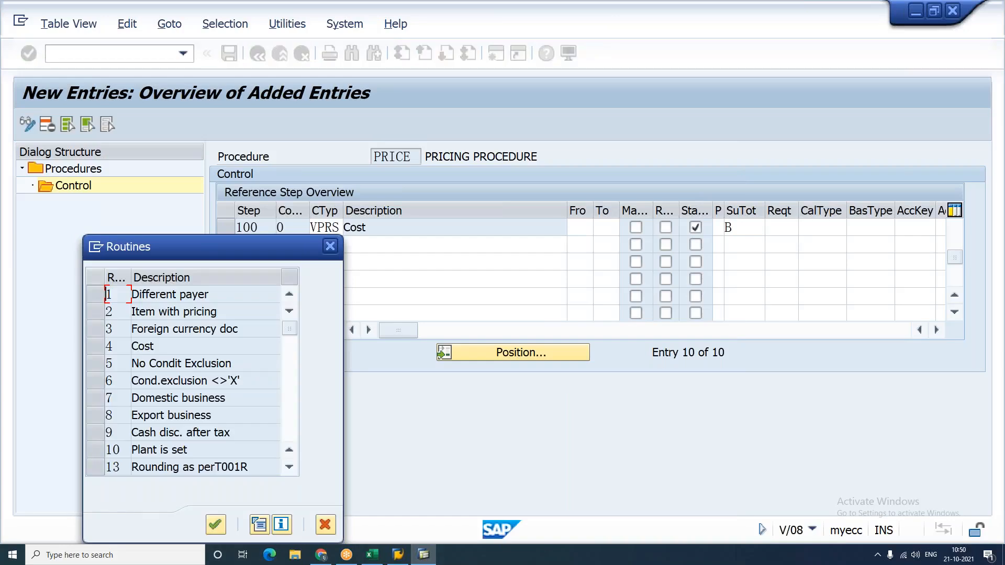
{"action": "left_click", "coordinate": [151, 347]}
{"action": "left_click", "coordinate": [119, 349]}
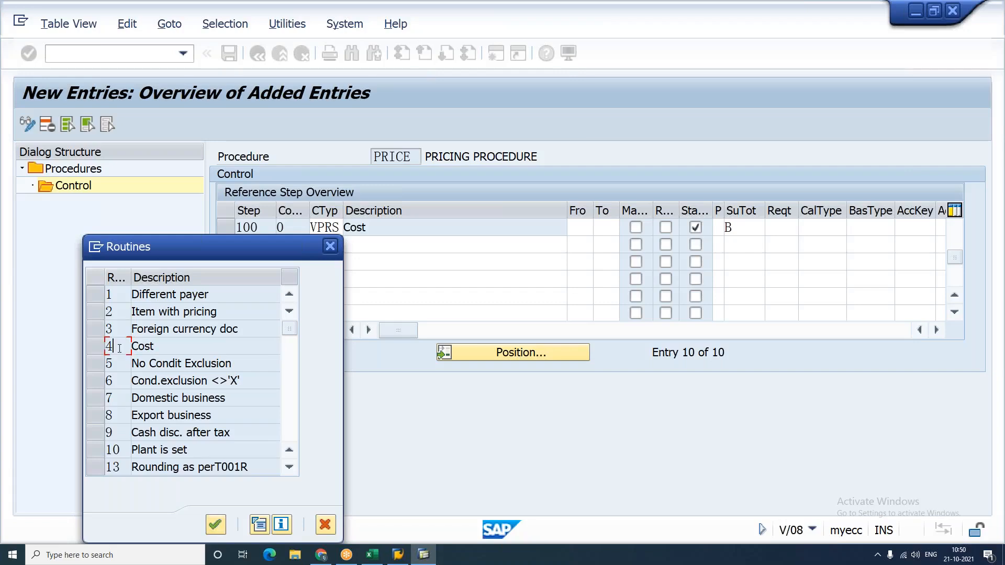
{"action": "double_click", "coordinate": [184, 349]}
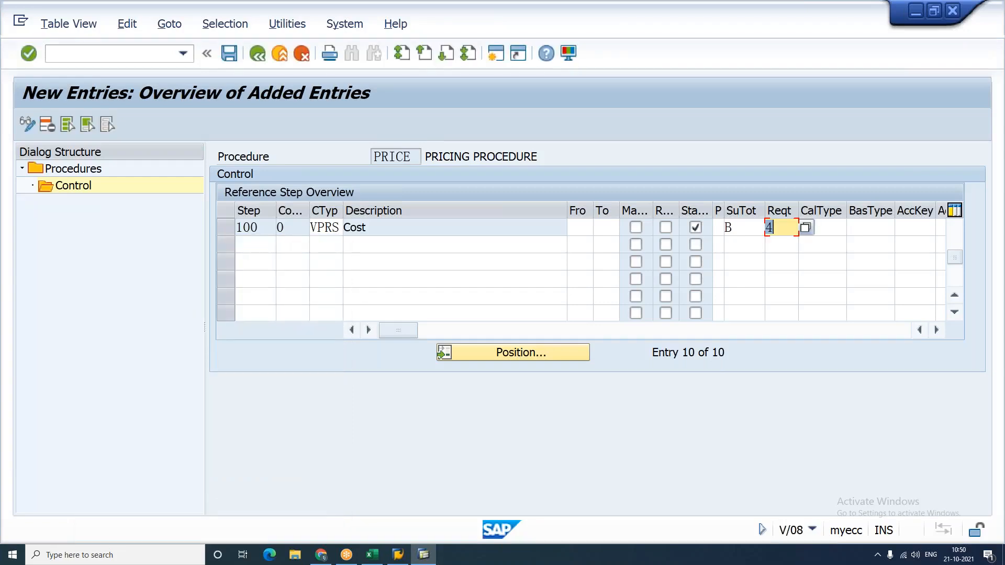
{"action": "key", "text": "Return"}
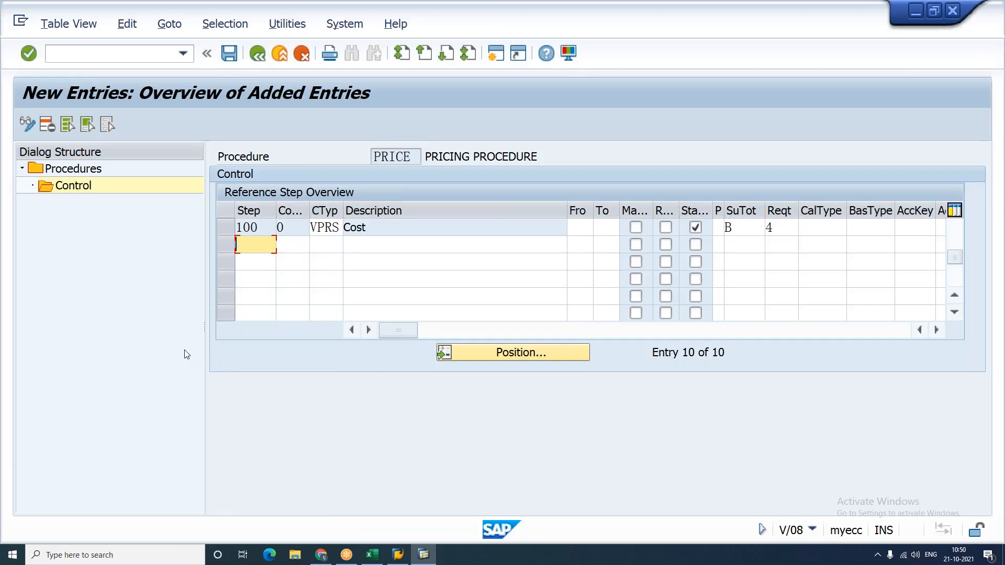
Step: Switch to Excel and insert a row at row 105, below the ROUTINE 2 note in the REQUIREMENT section
{"action": "left_click", "coordinate": [372, 555]}
{"action": "scroll", "coordinate": [341, 356], "scroll_direction": "up", "scroll_amount": 15}
{"action": "scroll", "coordinate": [341, 356], "scroll_direction": "up", "scroll_amount": 4}
{"action": "left_click", "coordinate": [10, 383]}
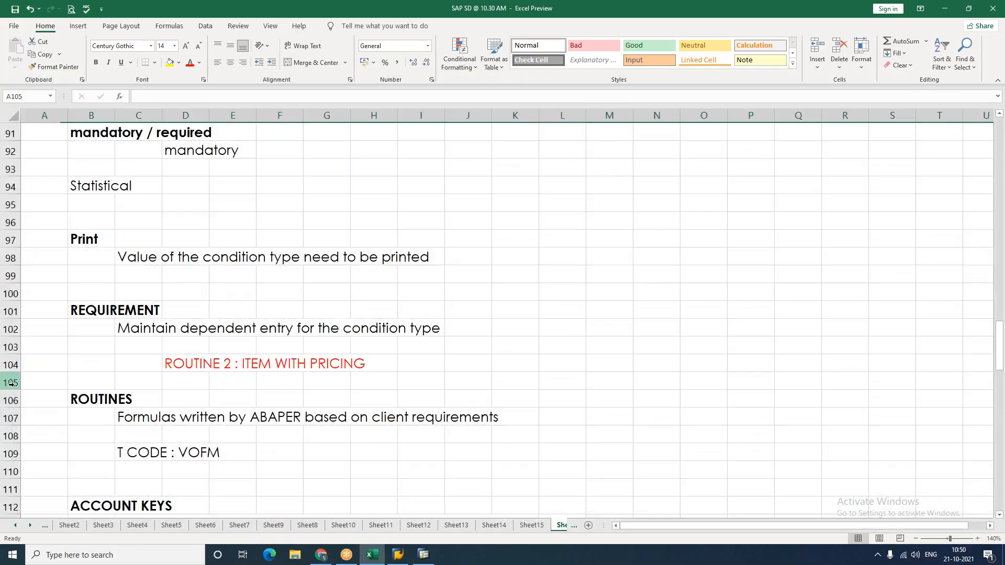
{"action": "right_click", "coordinate": [11, 383]}
{"action": "left_click", "coordinate": [47, 291]}
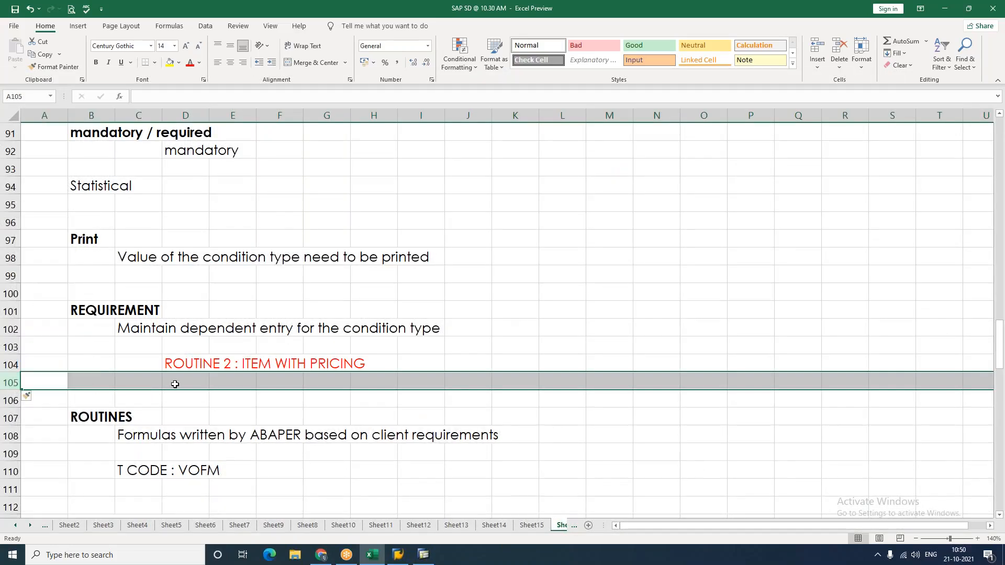
Step: Enter the note "ROUTINE 4: Manufacture cost" in cell D106 and colour its text red
{"action": "left_click", "coordinate": [196, 396]}
{"action": "type", "text": "ROU"}
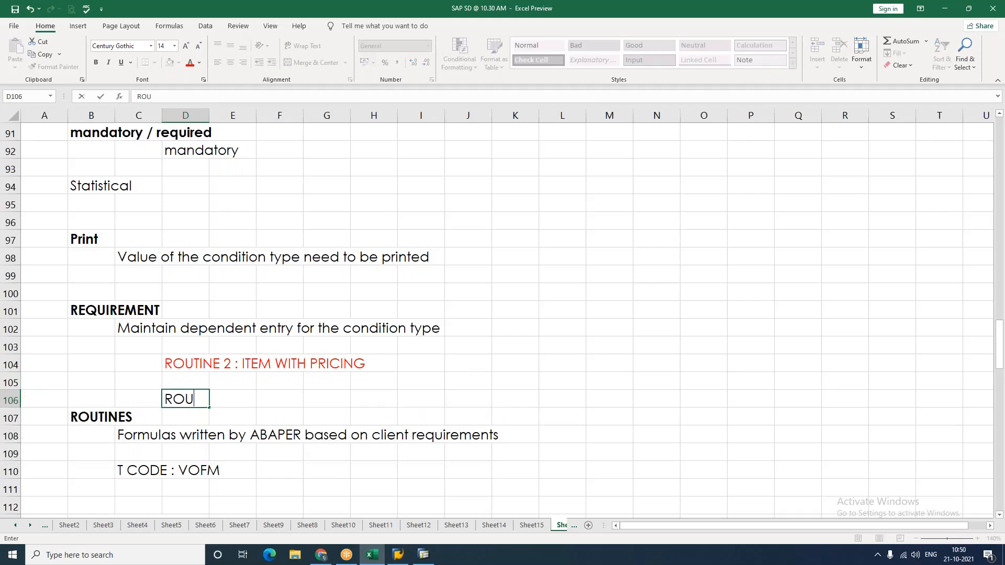
{"action": "type", "text": "TINE 4: Man"}
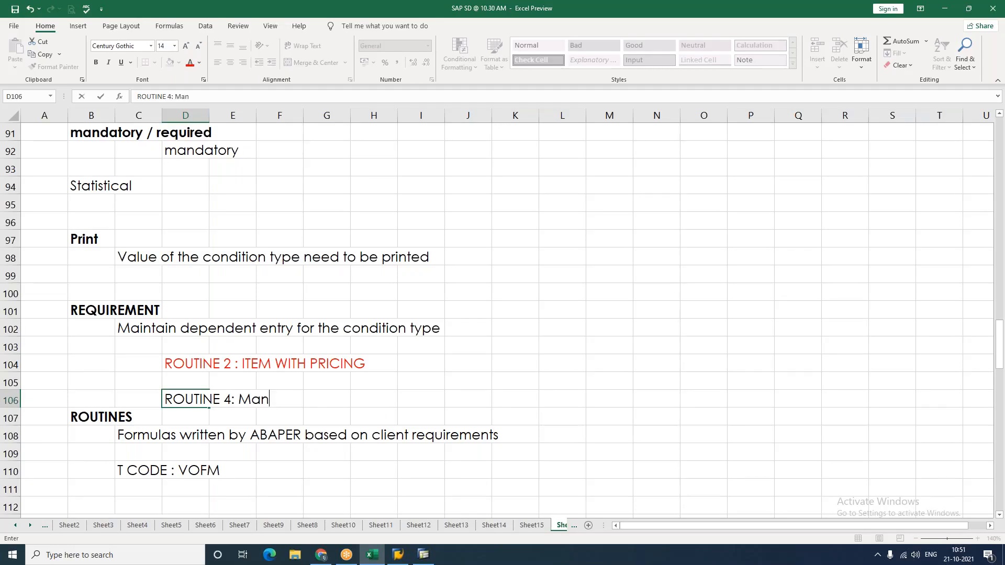
{"action": "type", "text": "ufacture cost"}
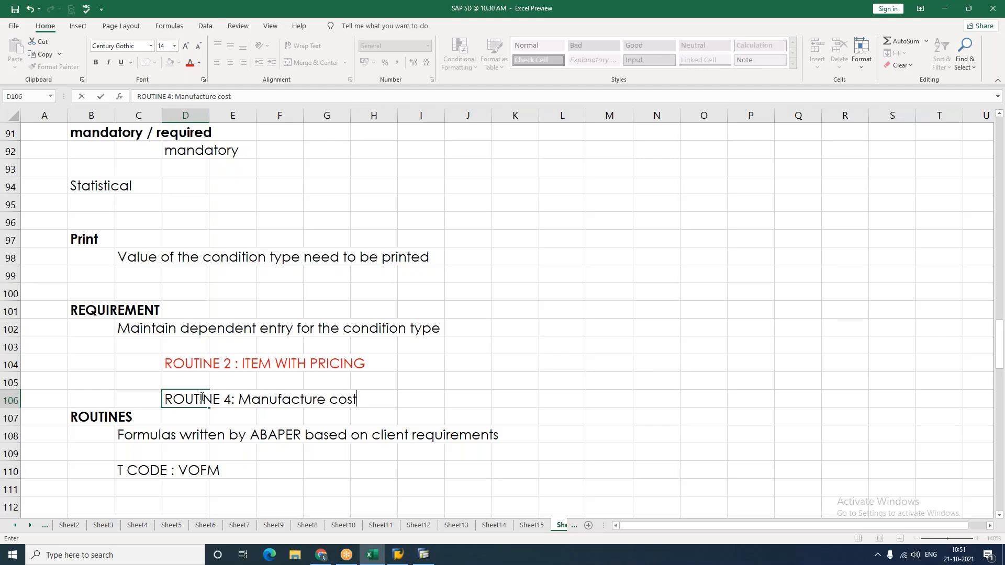
{"action": "left_click", "coordinate": [195, 427]}
{"action": "left_click", "coordinate": [189, 396]}
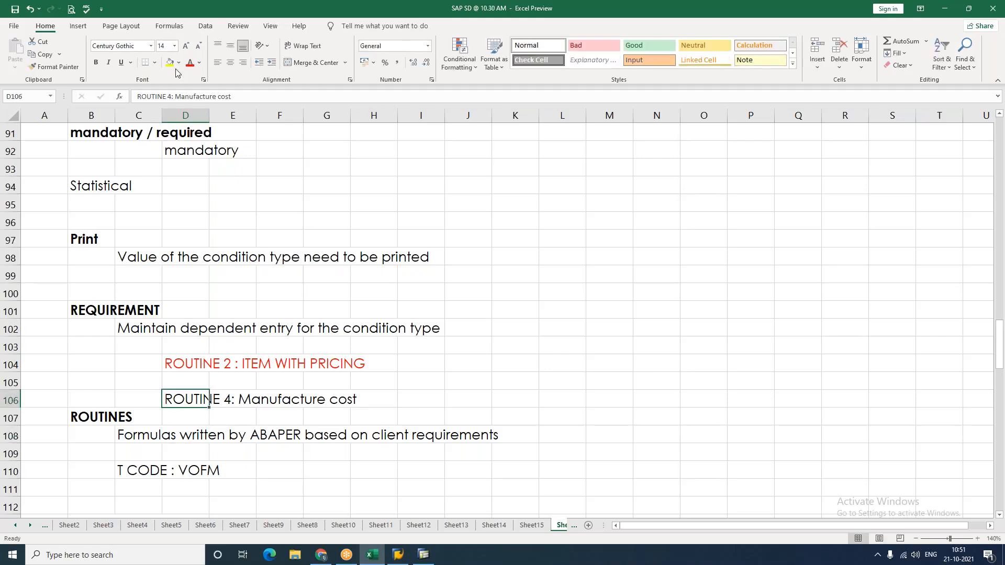
{"action": "left_click", "coordinate": [190, 62]}
Step: Switch to SAP and add control step 110 with counter 0 below the VPRS row, leaving the condition type empty
{"action": "key", "text": "alt+Tab"}
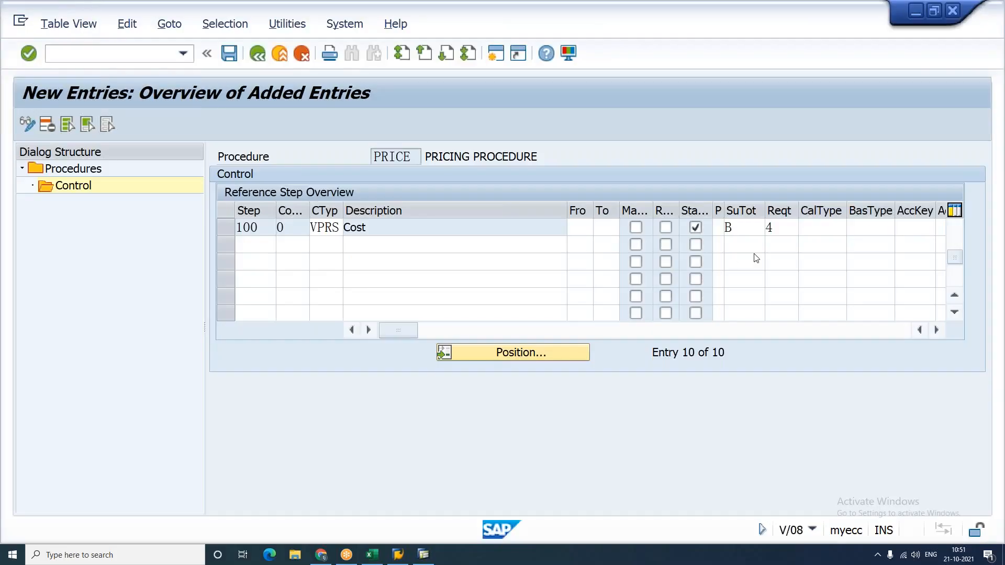
{"action": "left_click", "coordinate": [261, 245]}
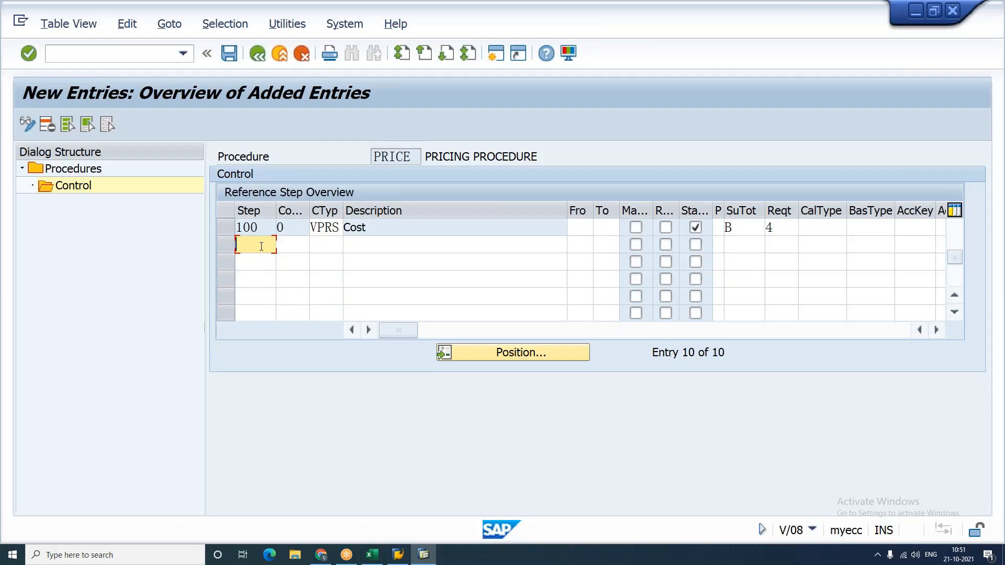
{"action": "type", "text": "110"}
{"action": "key", "text": "Tab"}
{"action": "type", "text": "0"}
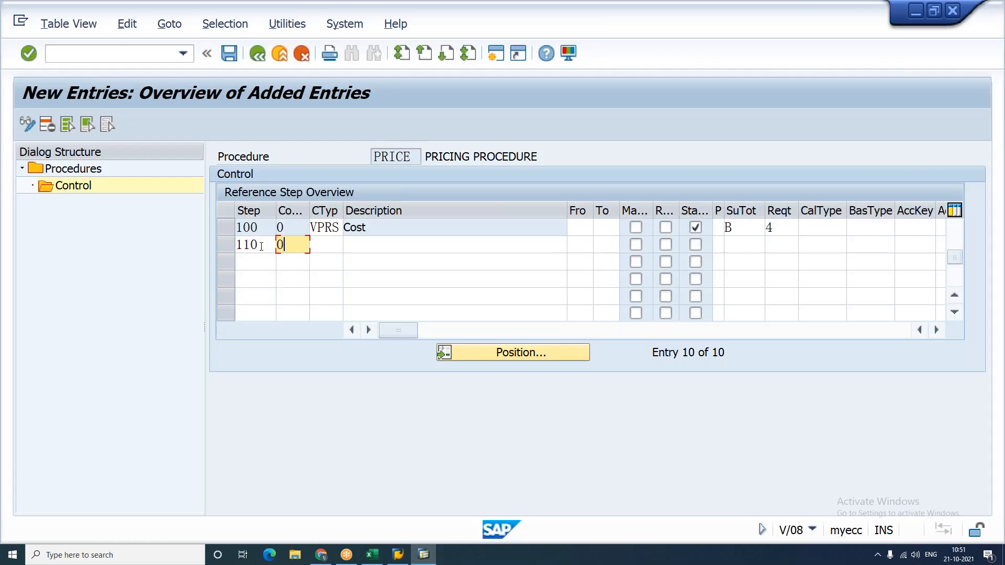
{"action": "key", "text": "Tab"}
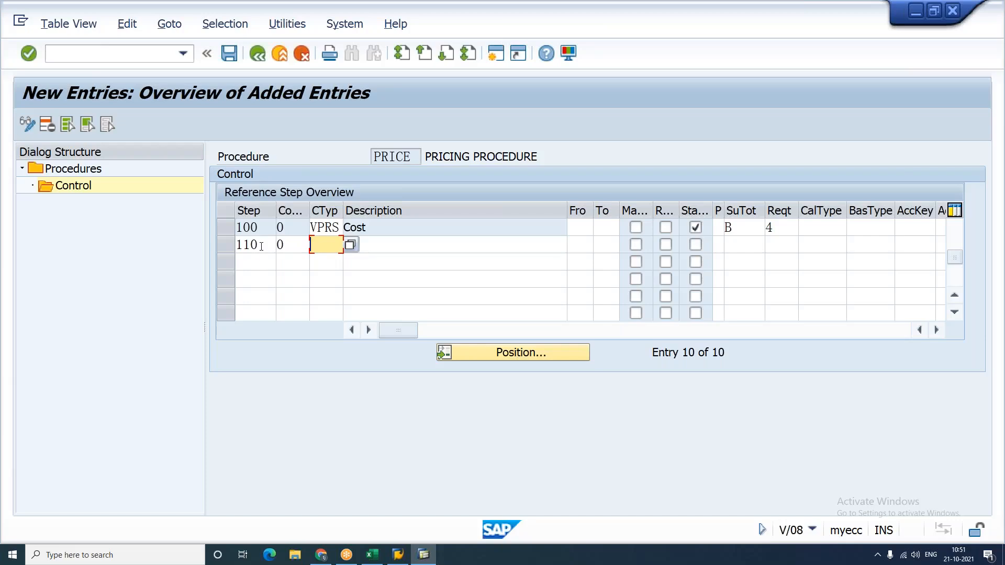
Step: Describe control step 110 as PROFIT MARGINS
{"action": "key", "text": "Tab"}
{"action": "type", "text": "pro"}
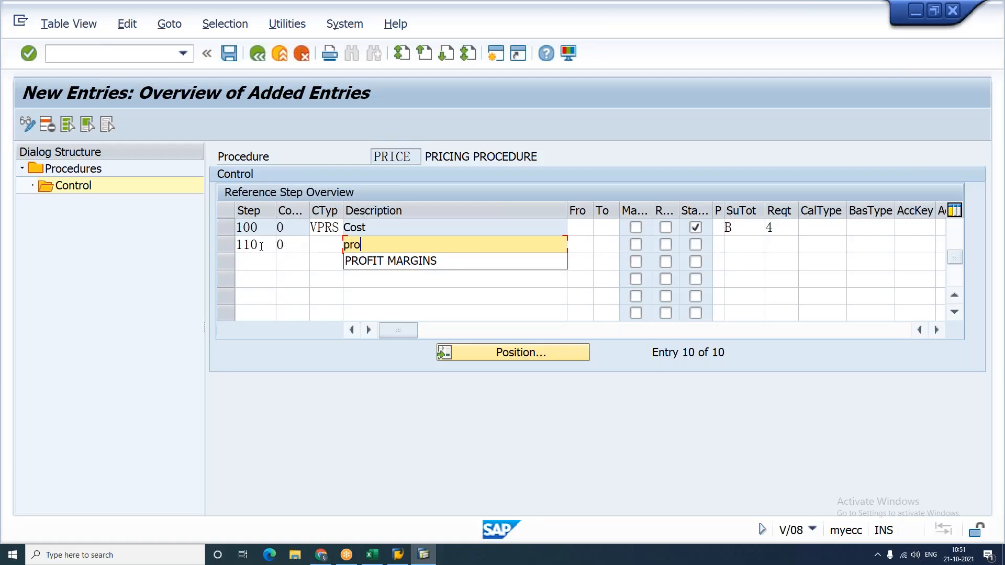
{"action": "key", "text": "BackSpace"}
{"action": "key", "text": "BackSpace"}
{"action": "key", "text": "BackSpace"}
{"action": "type", "text": "PROFIT N"}
{"action": "key", "text": "BackSpace"}
{"action": "key", "text": "Down"}
{"action": "key", "text": "Return"}
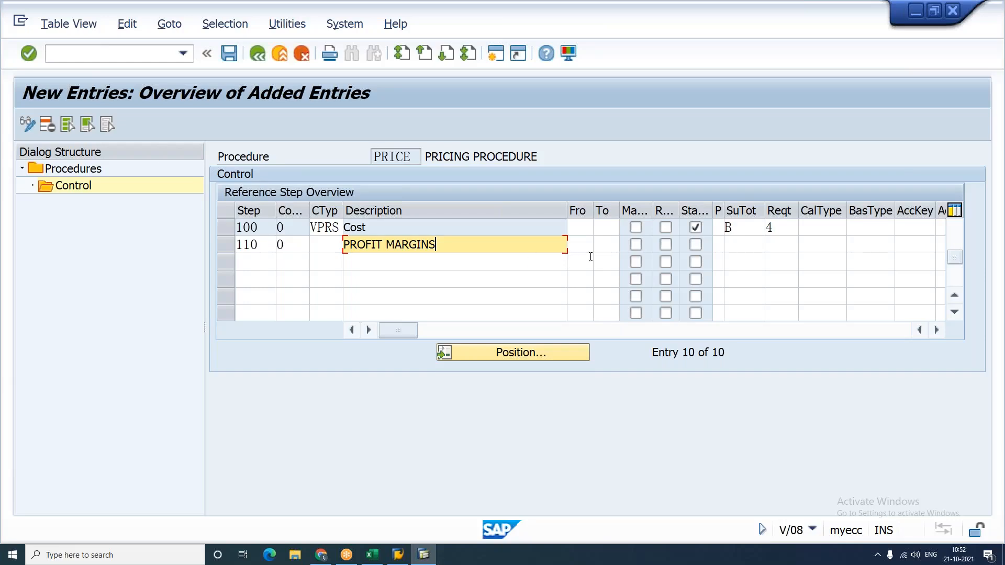
{"action": "key", "text": "Tab"}
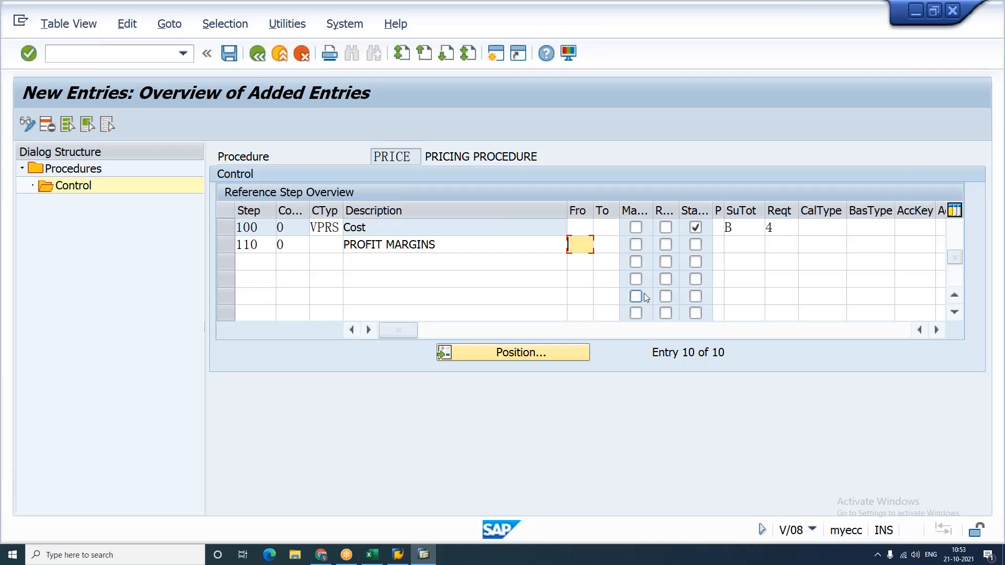
Step: Assign calculation type routine 11 (Profit Margin) to the PROFIT MARGINS row and confirm the entry
{"action": "left_click", "coordinate": [717, 244]}
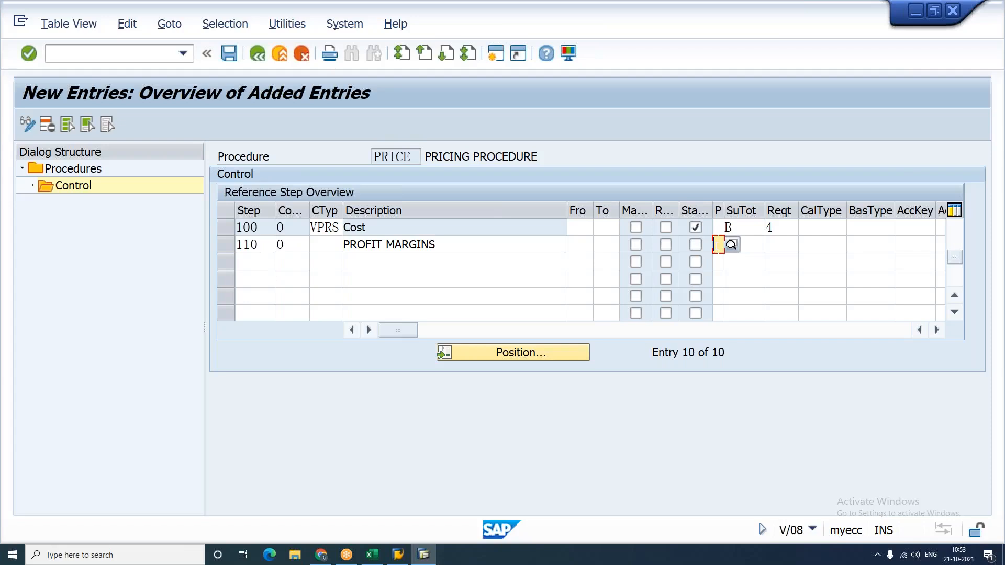
{"action": "left_click", "coordinate": [323, 249]}
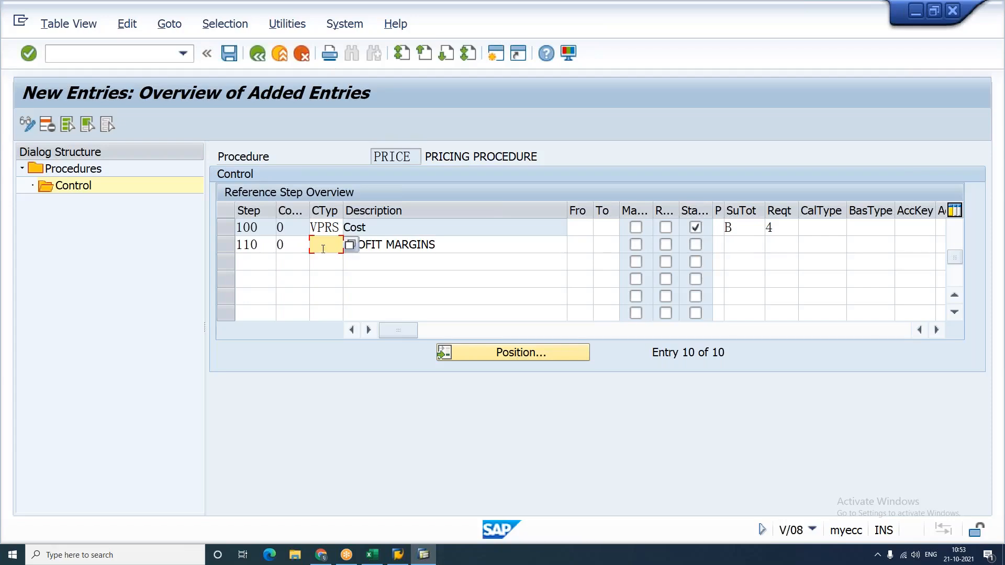
{"action": "left_click", "coordinate": [830, 249]}
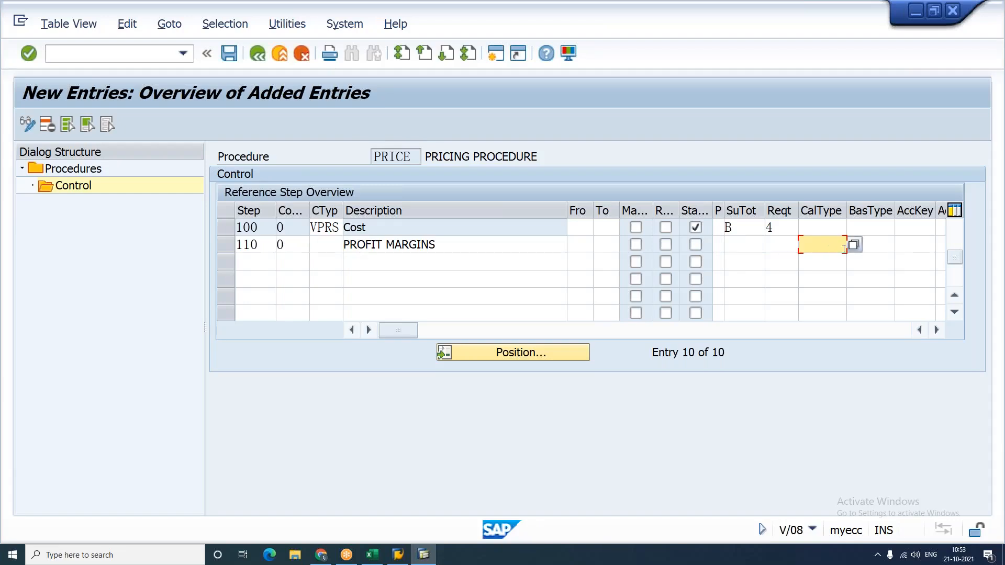
{"action": "left_click", "coordinate": [854, 247]}
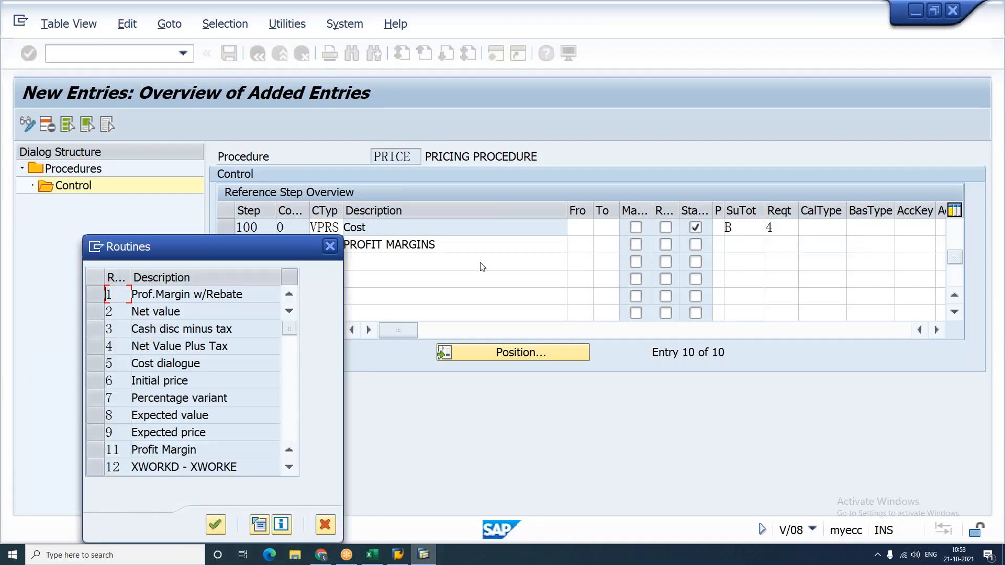
{"action": "left_click", "coordinate": [102, 452]}
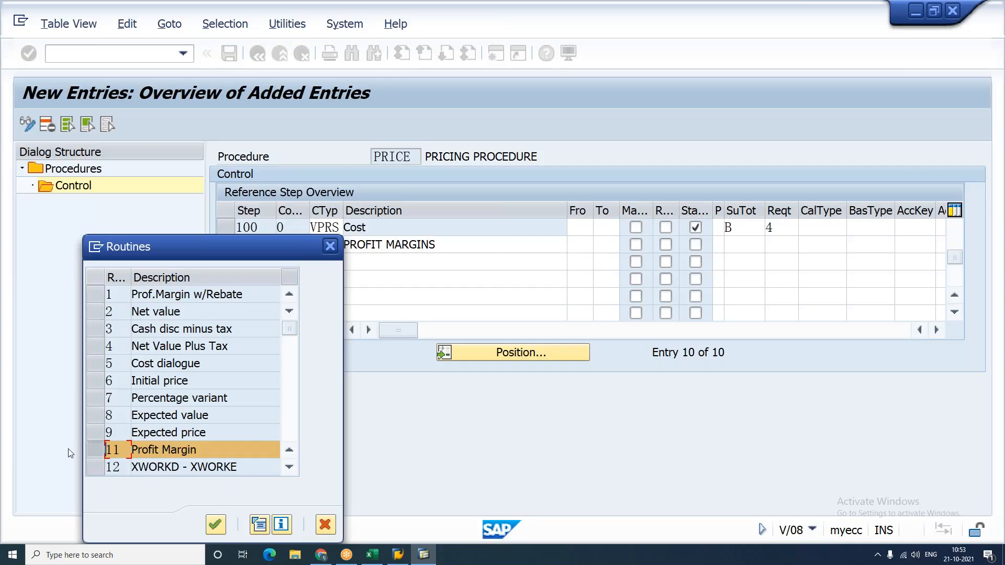
{"action": "double_click", "coordinate": [104, 450]}
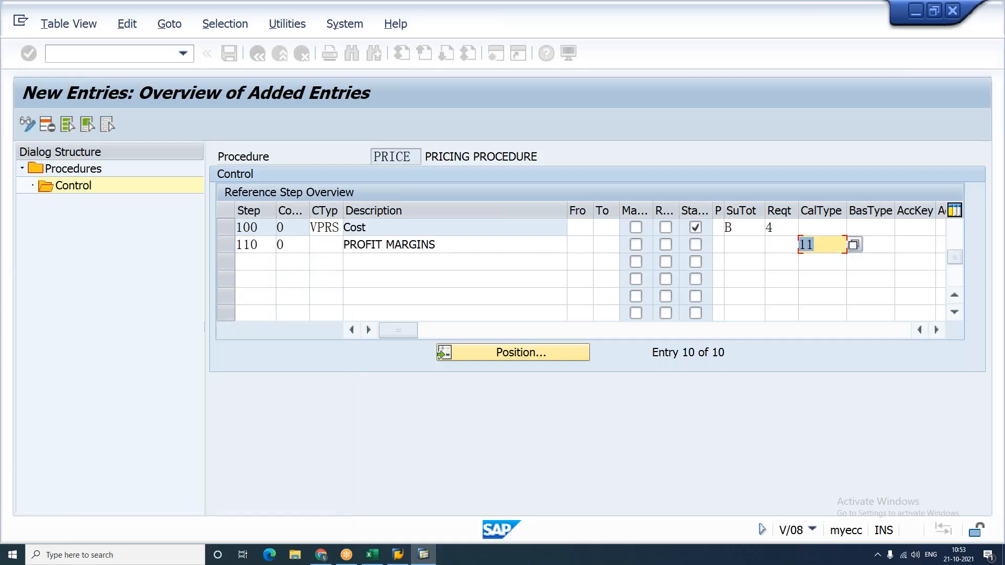
{"action": "key", "text": "Return"}
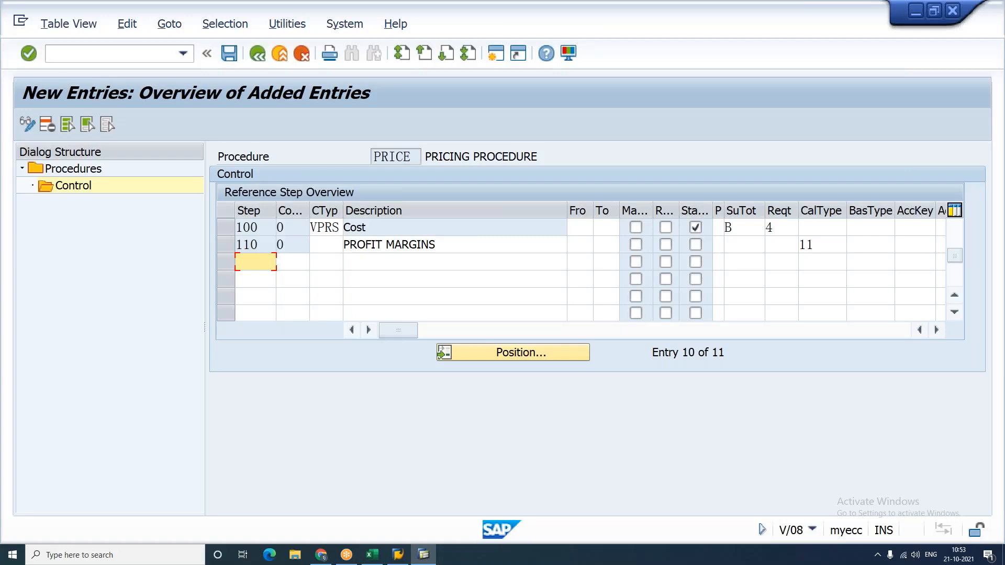
{"action": "scroll", "coordinate": [435, 304], "scroll_direction": "up", "scroll_amount": 1}
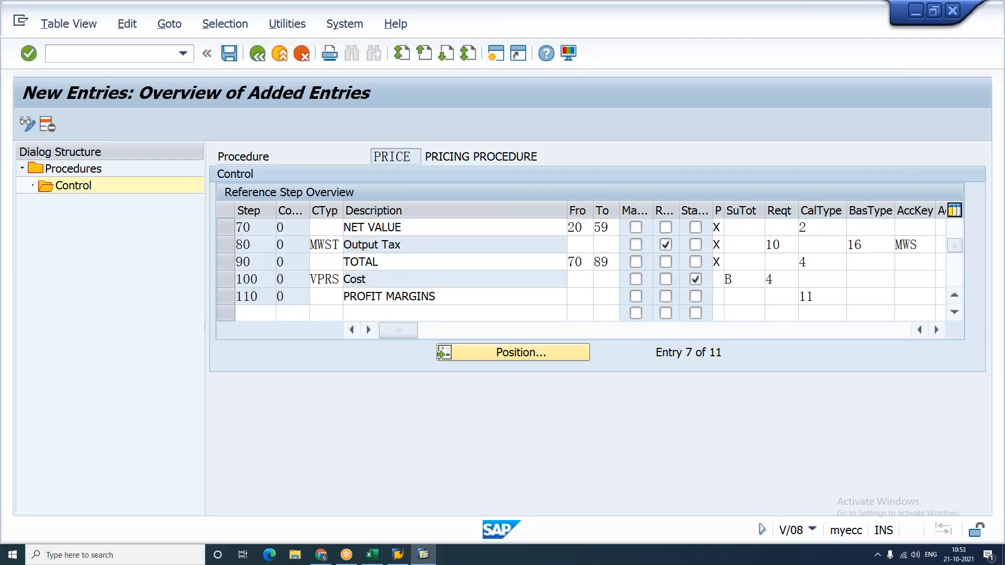
{"action": "scroll", "coordinate": [435, 304], "scroll_direction": "up", "scroll_amount": 1}
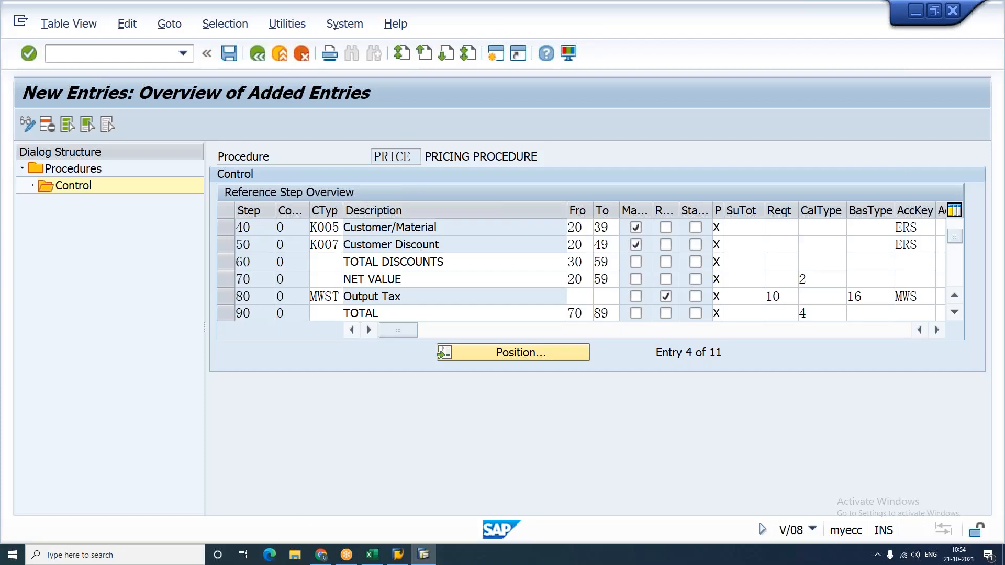
{"action": "scroll", "coordinate": [839, 282], "scroll_direction": "down", "scroll_amount": 2}
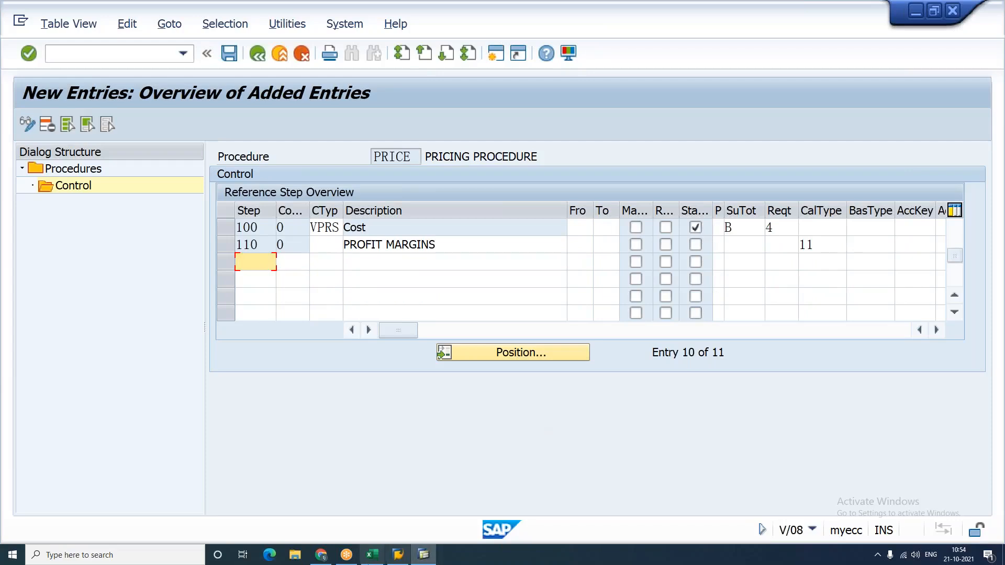
Step: Switch to Excel, enter the note "ROUTINE 11 : PROFIT MARGINS" in cell D166 under CALCULATION TYPE, and make it bold
{"action": "left_click", "coordinate": [376, 558]}
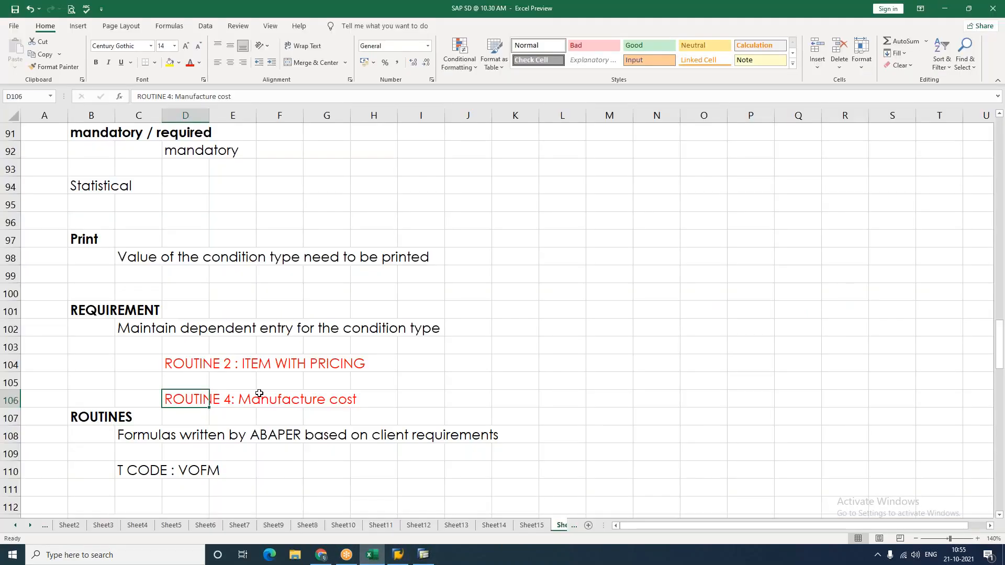
{"action": "scroll", "coordinate": [259, 393], "scroll_direction": "up", "scroll_amount": 10}
{"action": "scroll", "coordinate": [260, 394], "scroll_direction": "down", "scroll_amount": 2}
{"action": "scroll", "coordinate": [259, 393], "scroll_direction": "down", "scroll_amount": 16}
{"action": "scroll", "coordinate": [259, 393], "scroll_direction": "down", "scroll_amount": 12}
{"action": "left_click", "coordinate": [201, 398]}
{"action": "type", "text": "ROUTI"}
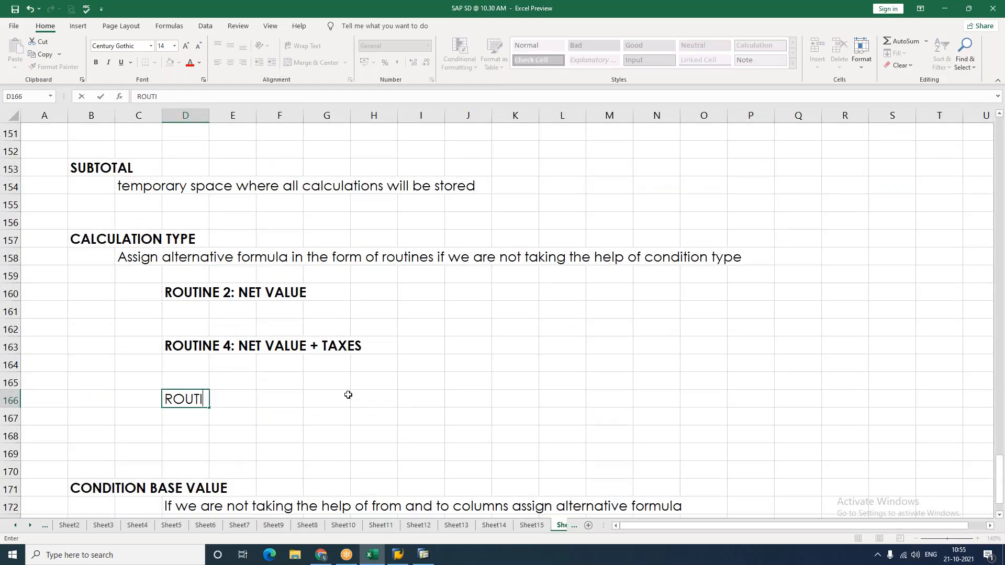
{"action": "type", "text": "NE 11 : PROFIT"}
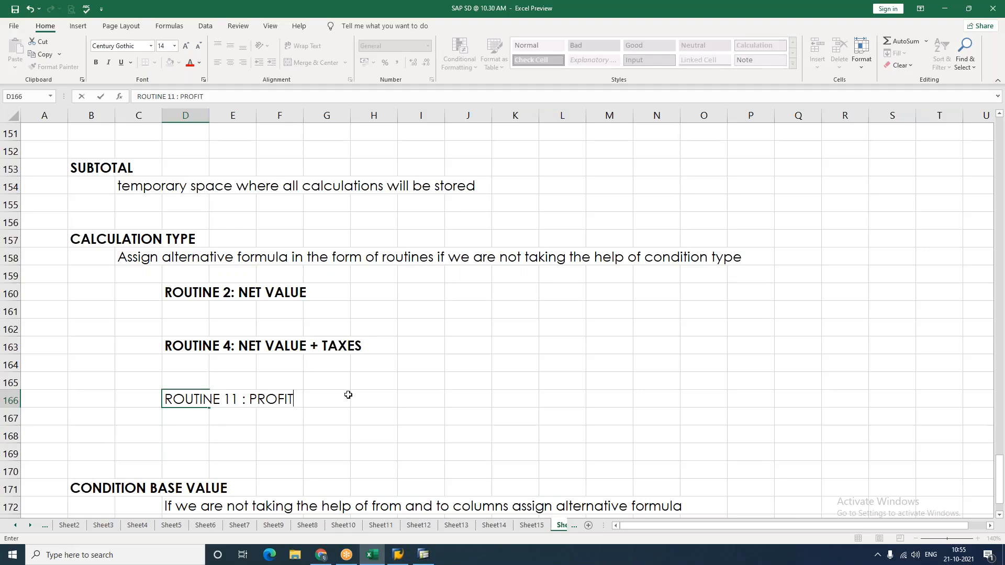
{"action": "type", "text": " MARGINS"}
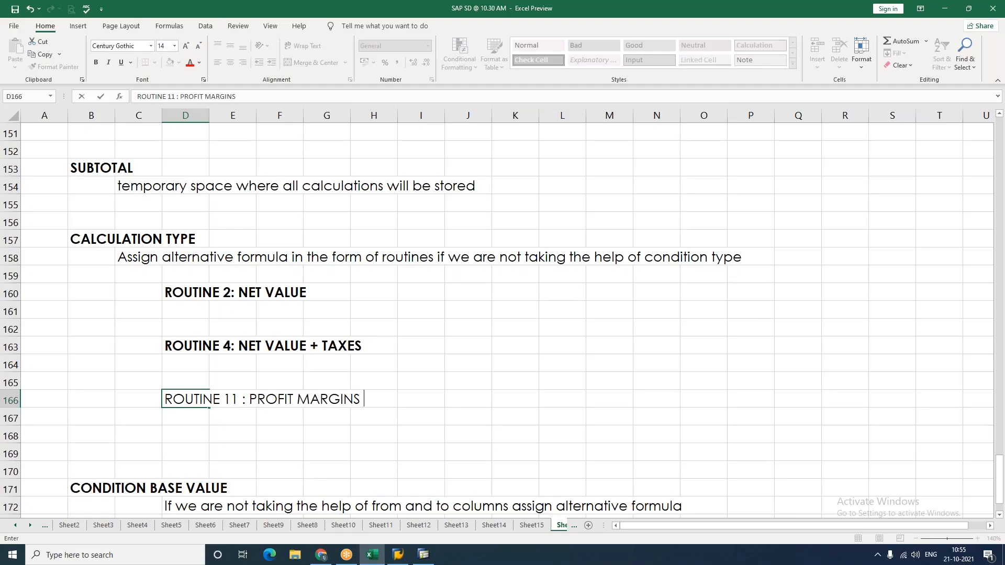
{"action": "left_click", "coordinate": [209, 399]}
{"action": "key", "text": "ctrl+b"}
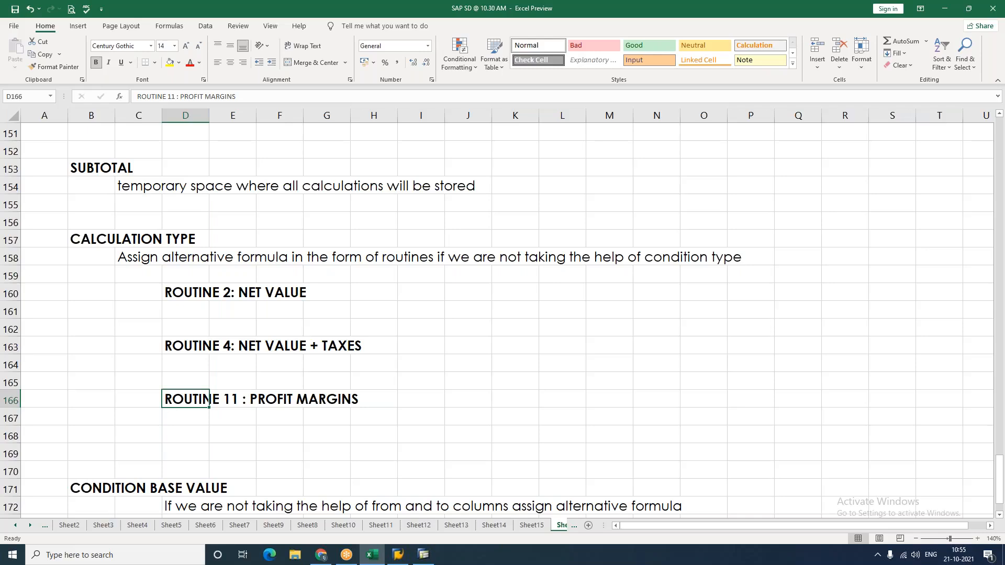
{"action": "left_click", "coordinate": [185, 417]}
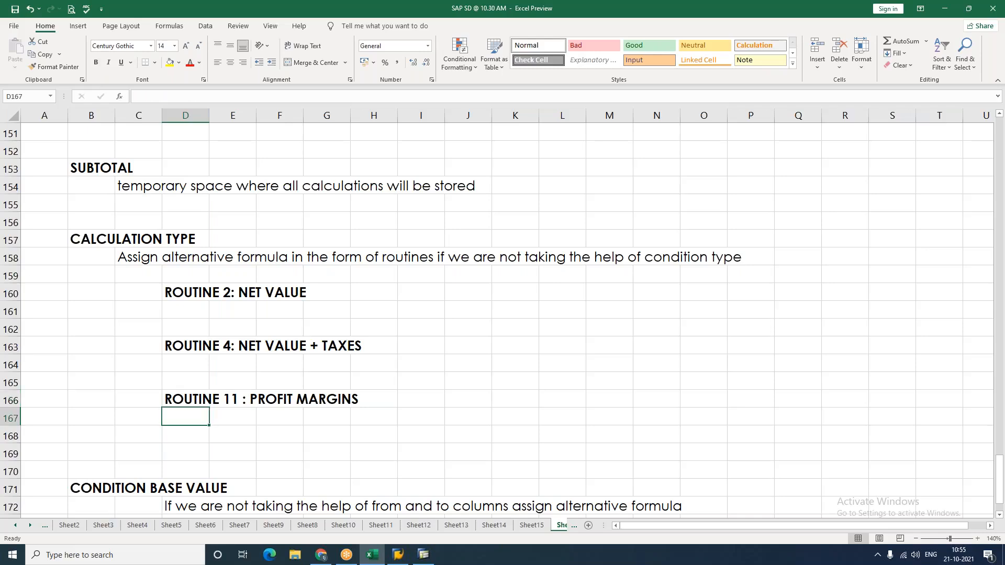
Step: Switch to SAP and review the control steps of procedure PRICE from step 10 through 110, including the Accruals column
{"action": "left_click", "coordinate": [429, 555]}
{"action": "left_click", "coordinate": [417, 260]}
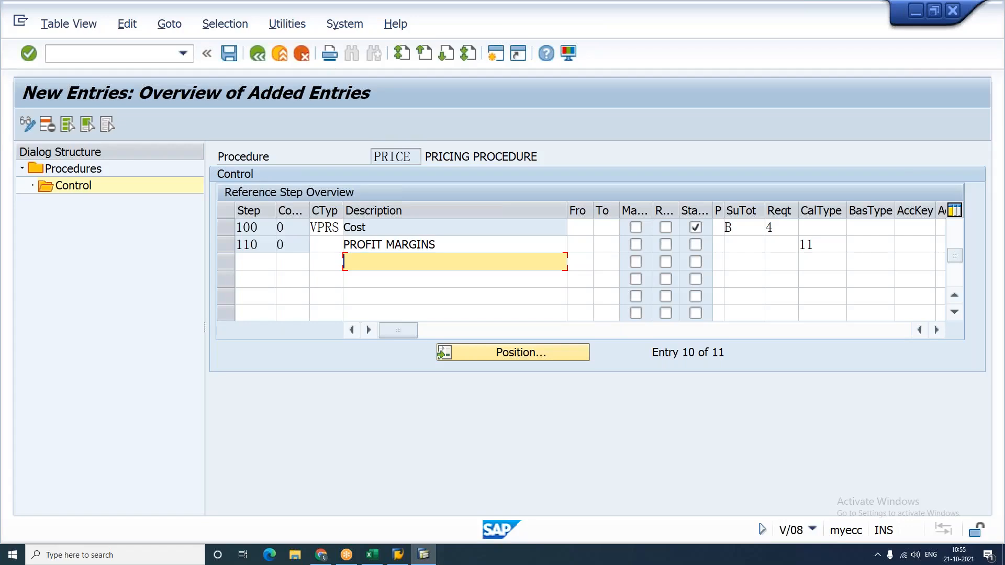
{"action": "scroll", "coordinate": [581, 270], "scroll_direction": "up", "scroll_amount": 3}
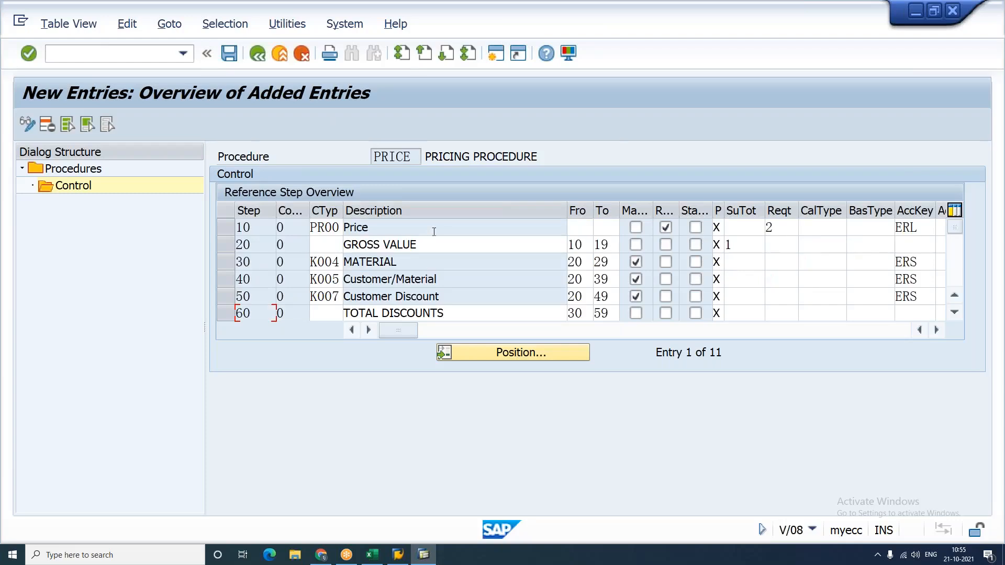
{"action": "scroll", "coordinate": [434, 232], "scroll_direction": "down", "scroll_amount": 2}
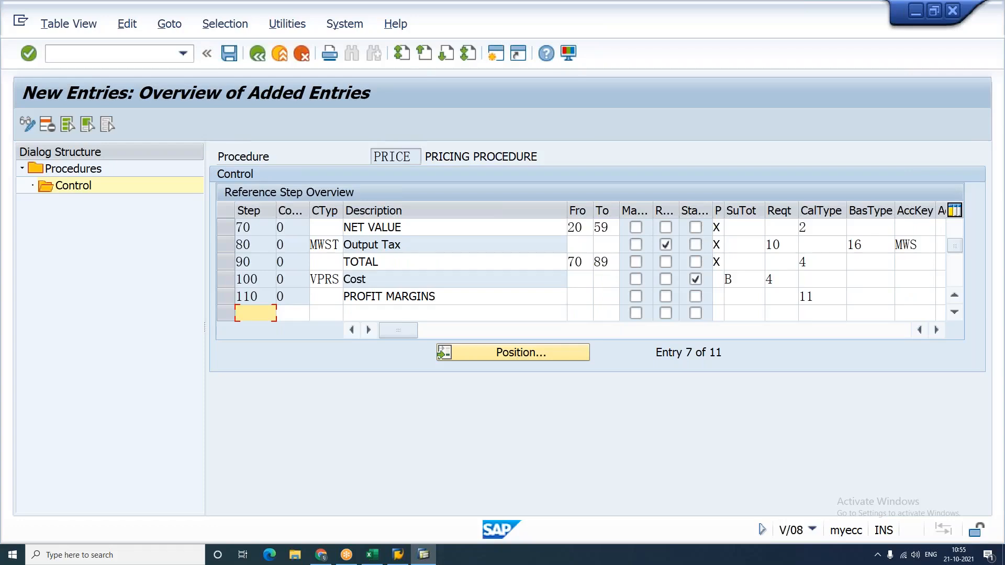
{"action": "left_click", "coordinate": [797, 14]}
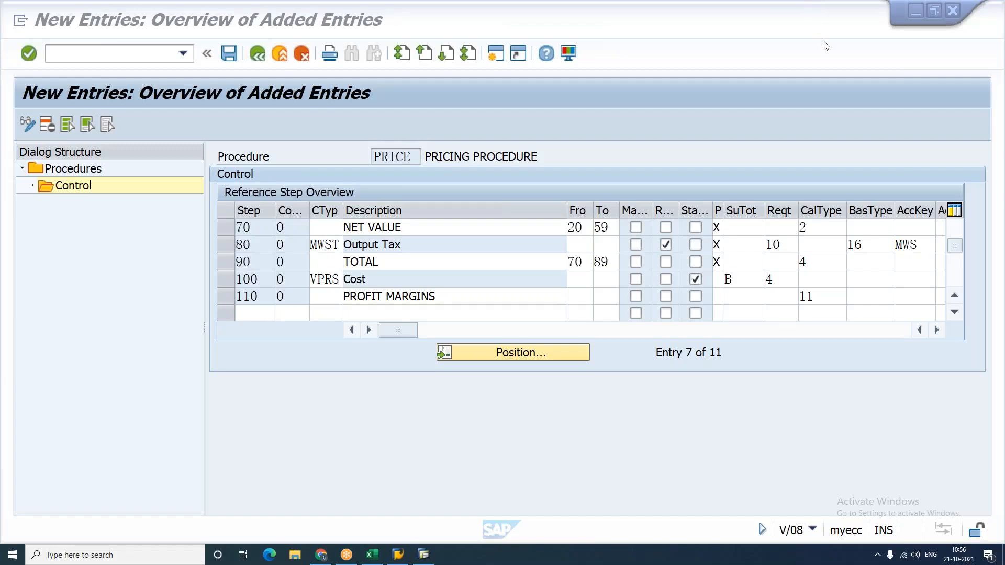
{"action": "left_click", "coordinate": [901, 335]}
{"action": "left_click", "coordinate": [374, 227]}
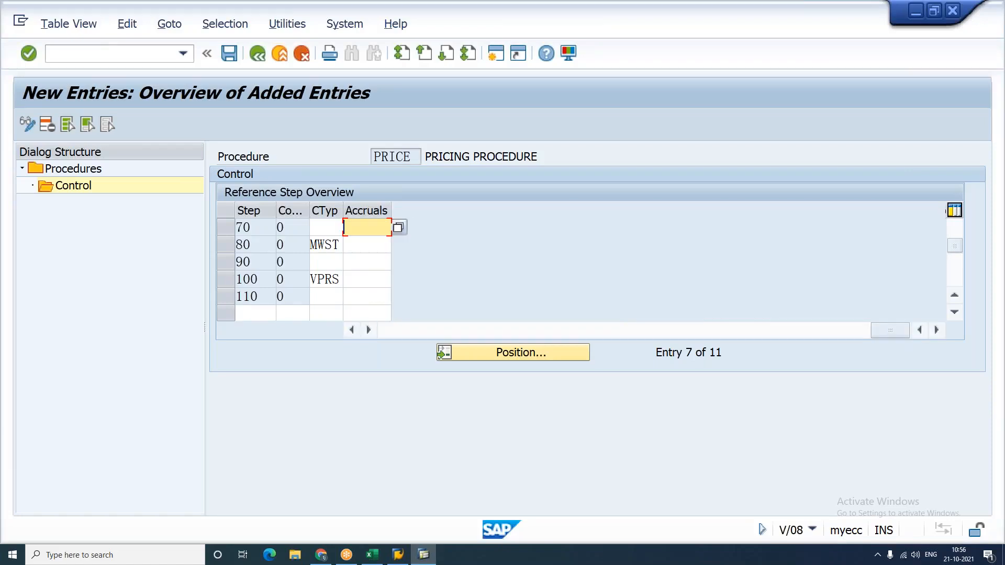
{"action": "left_click", "coordinate": [372, 247]}
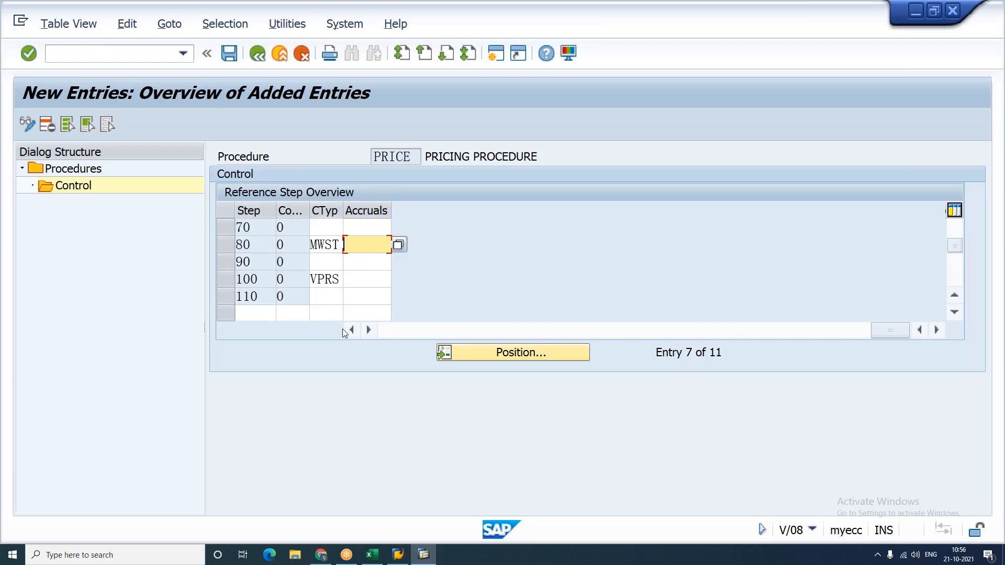
{"action": "left_click", "coordinate": [379, 329]}
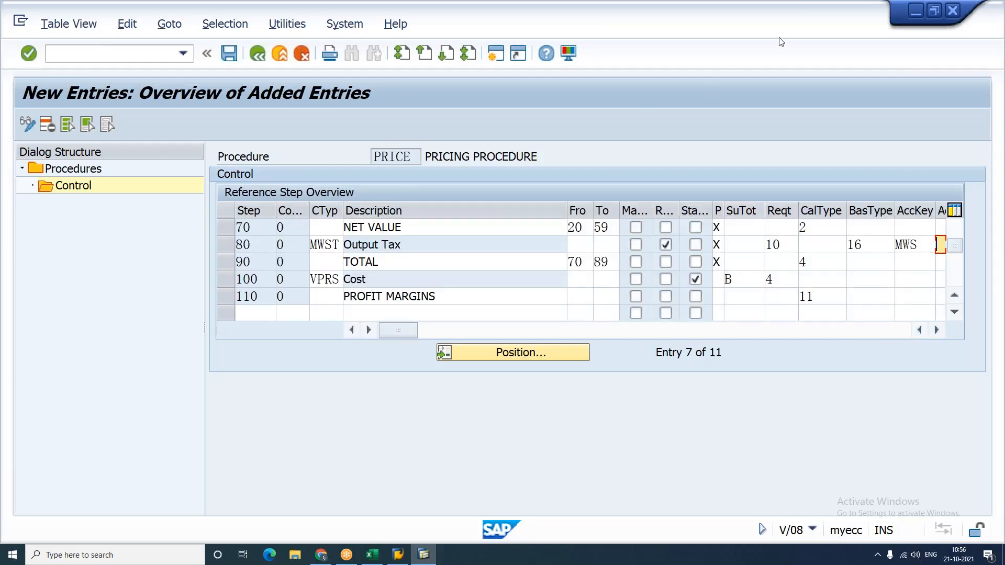
{"action": "left_click", "coordinate": [796, 21]}
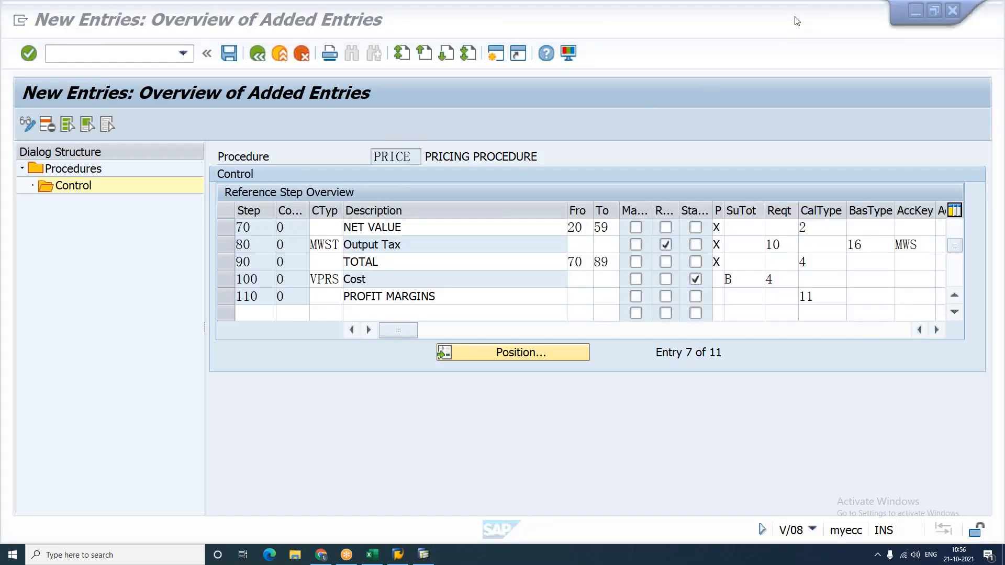